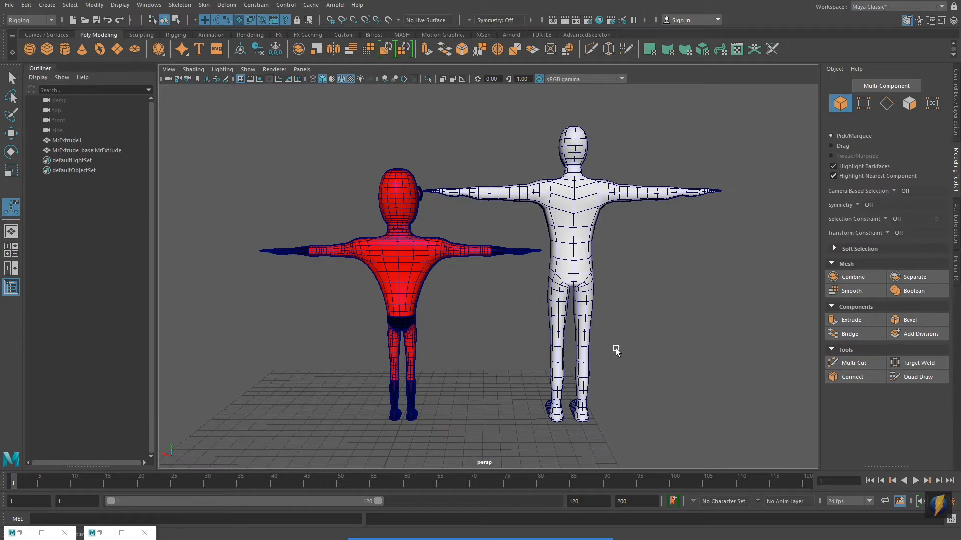
left_click_drag(347, 344, 589, 341, "alt")
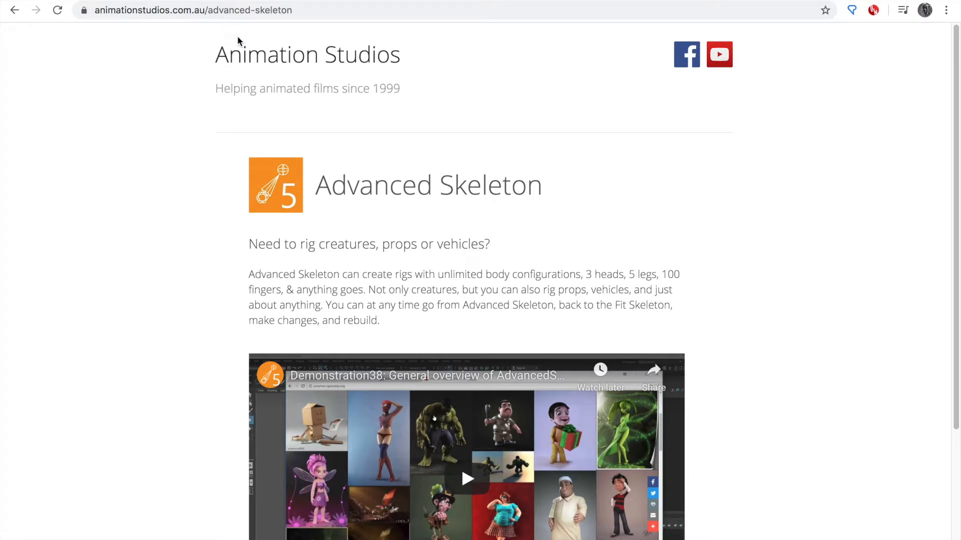
Step: Look over the Advanced Skeleton page on the Animation Studios website in the browser, down to its download options
left_click(956, 245)
left_click_drag(955, 245, 955, 414)
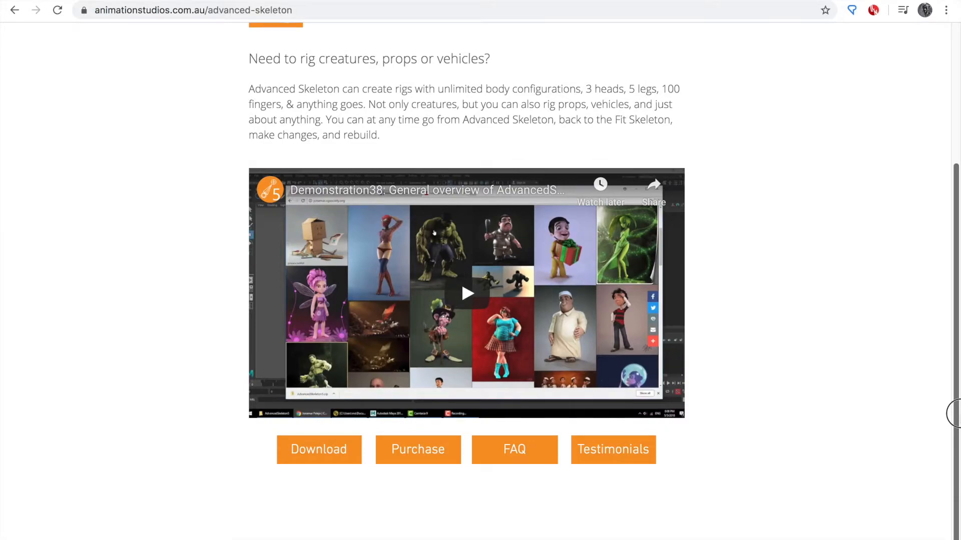
left_click_drag(955, 414, 955, 257)
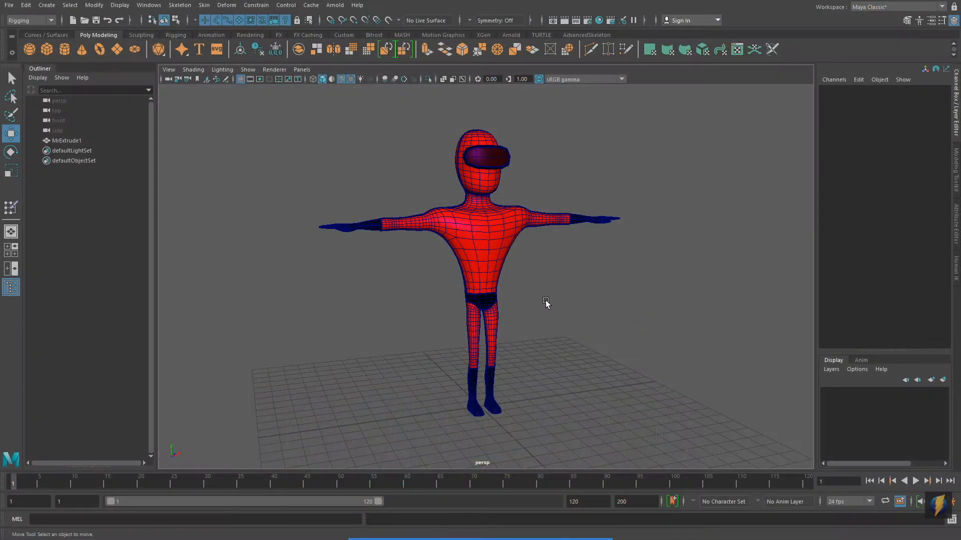
left_click_drag(399, 294, 558, 294, "alt")
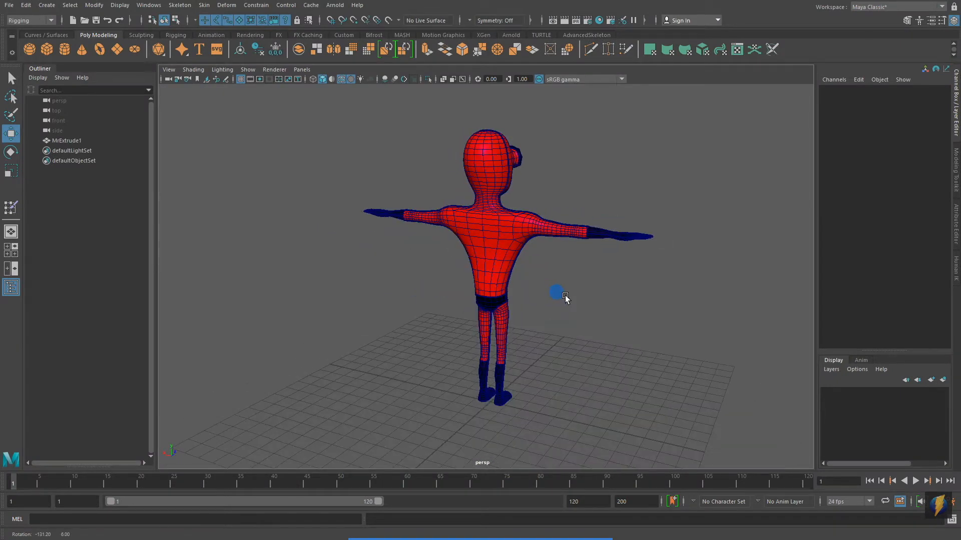
left_click_drag(387, 303, 528, 303, "alt")
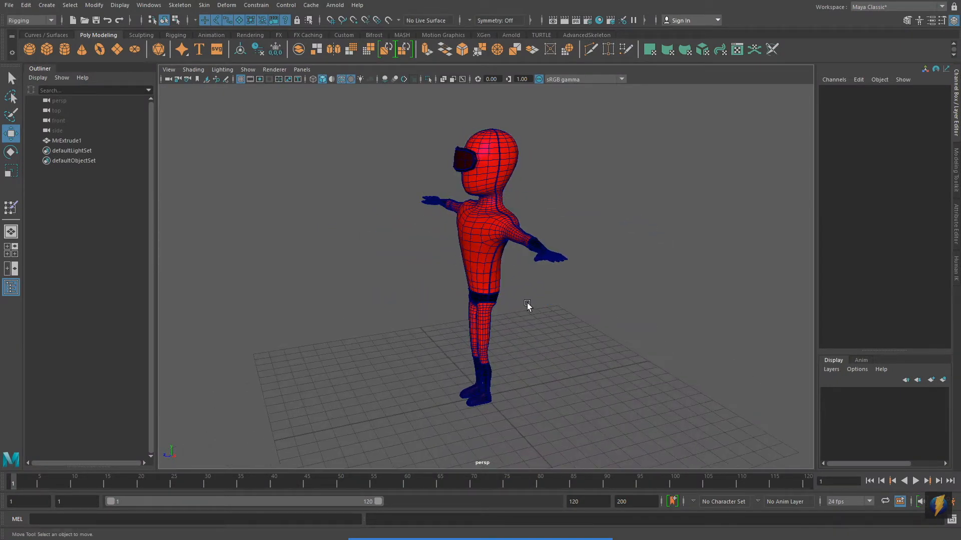
left_click_drag(370, 301, 487, 307, "alt")
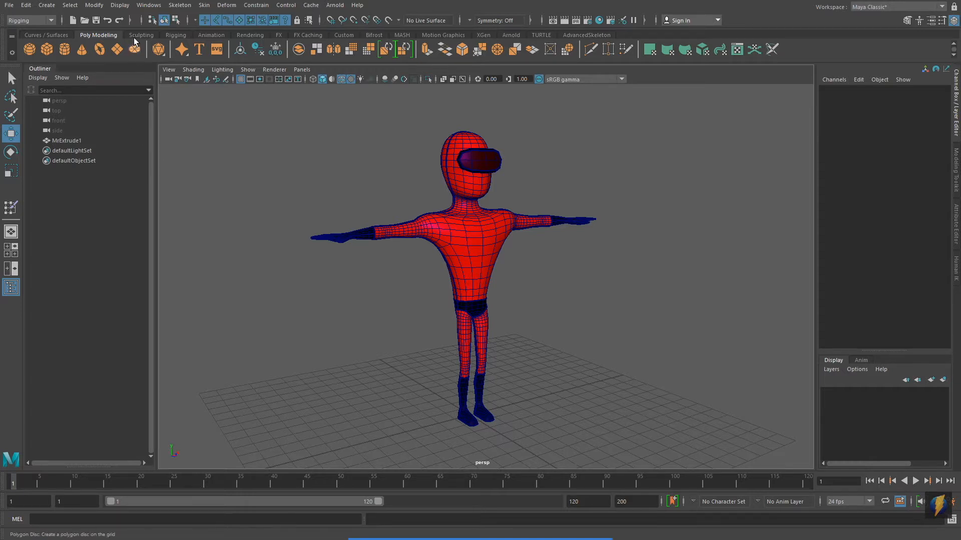
Step: Add HumanBody.ma from the Content Browser's Bipeds sculpting base meshes to the Maya scene as a size reference
left_click(144, 7)
mouse_move(152, 41)
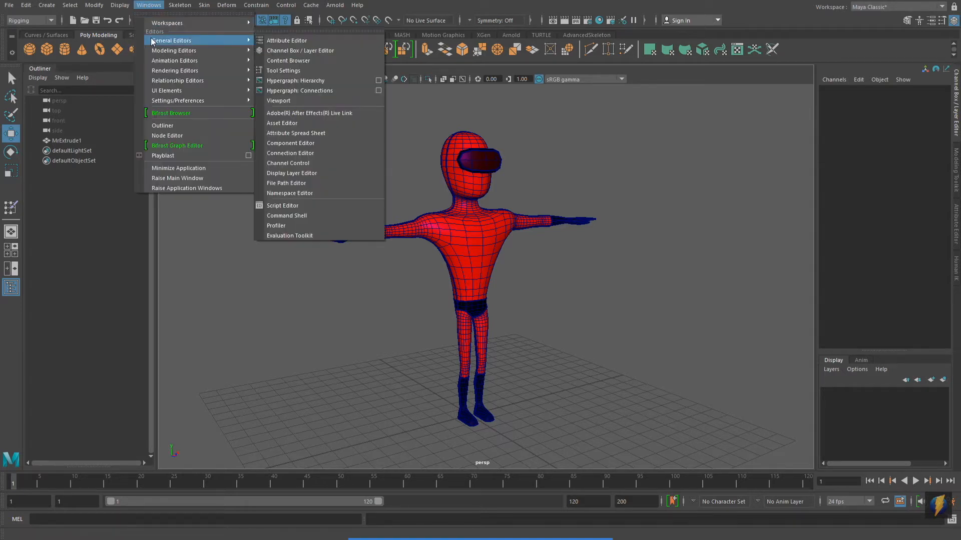
left_click(288, 61)
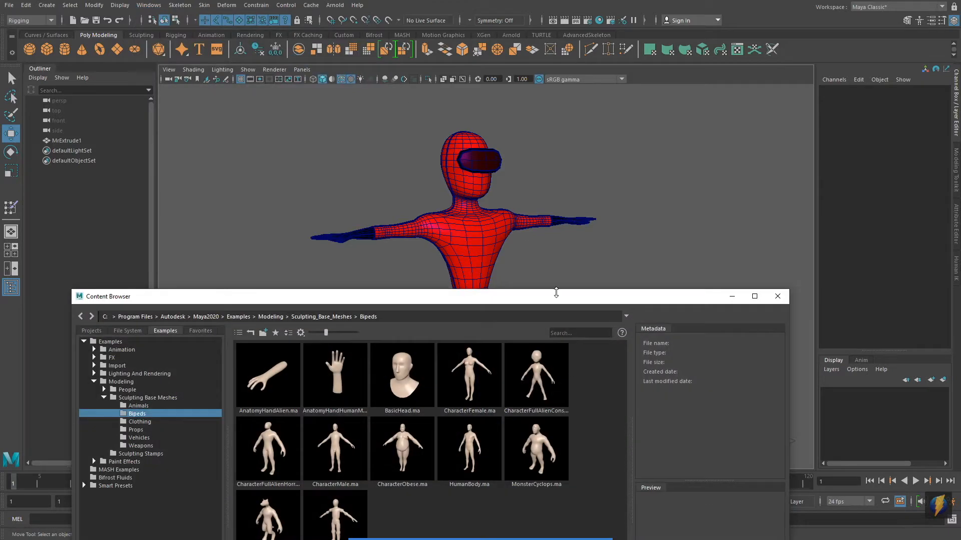
left_click_drag(477, 452, 531, 249)
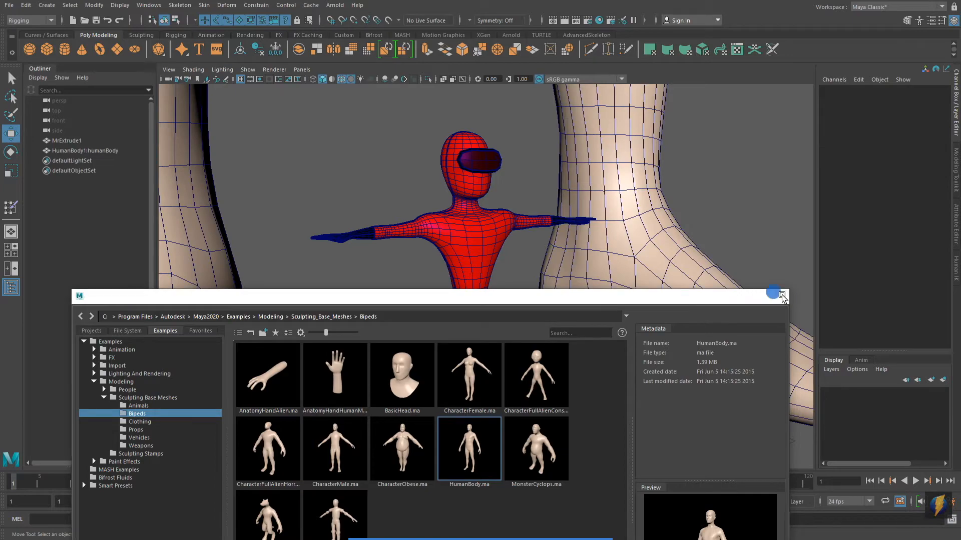
left_click(777, 296)
Step: Move the human body mesh about 89 units along X so it stands beside the small character
scroll(628, 349, "down", 5)
middle_click_drag(605, 266, 624, 382, "alt")
right_click_drag(580, 368, 519, 349, "alt")
middle_click_drag(565, 313, 568, 361, "alt")
right_click_drag(569, 362, 463, 363, "alt")
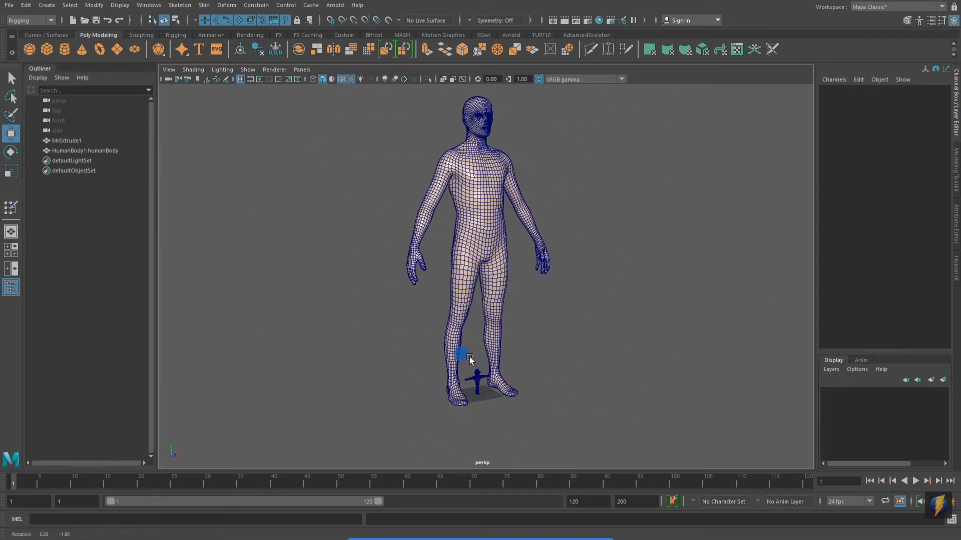
left_click(468, 240)
left_click_drag(554, 388, 671, 387)
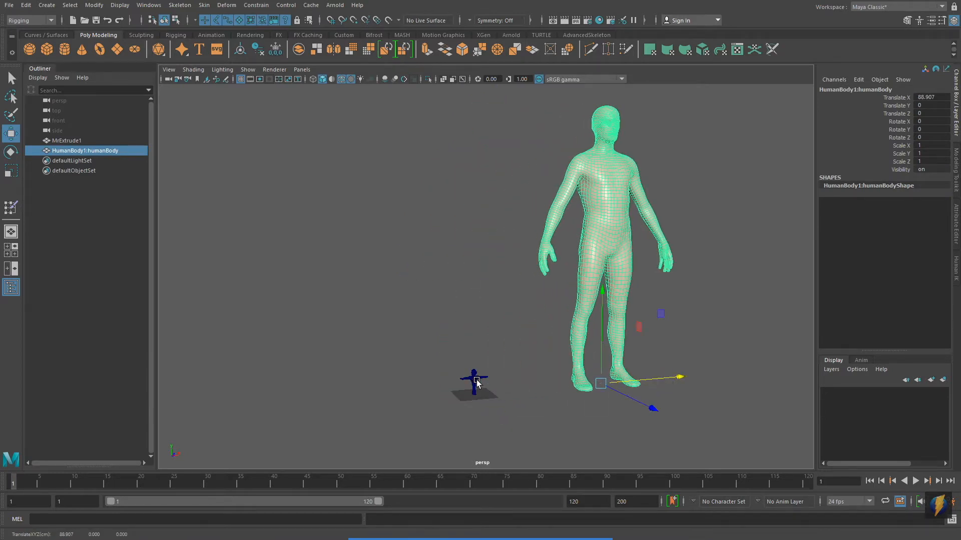
Step: Scale MrExtrude1 up uniformly to roughly match the human body's size, setting Scale X, Y and Z to 10
left_click(516, 383)
key("r")
left_click_drag(474, 395, 731, 374)
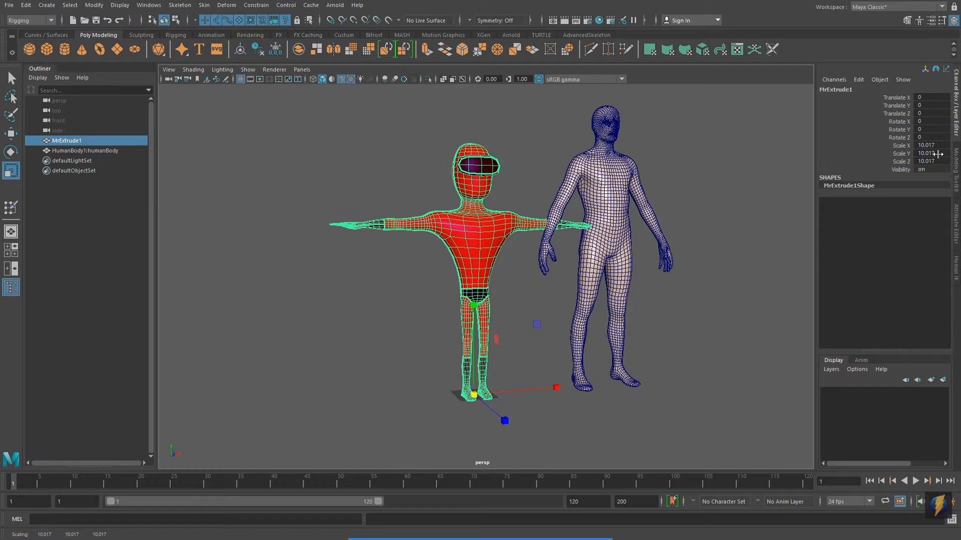
left_click_drag(930, 147, 930, 160)
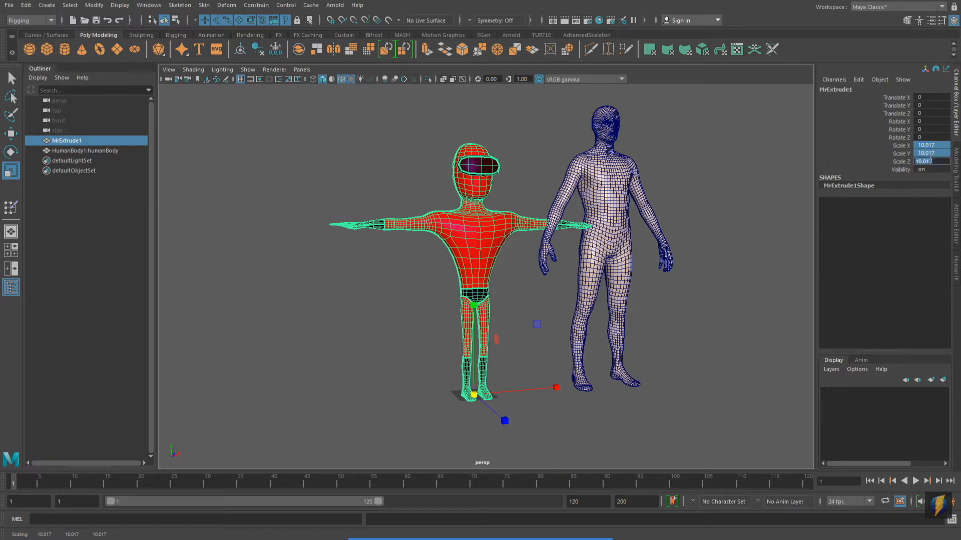
key("Return")
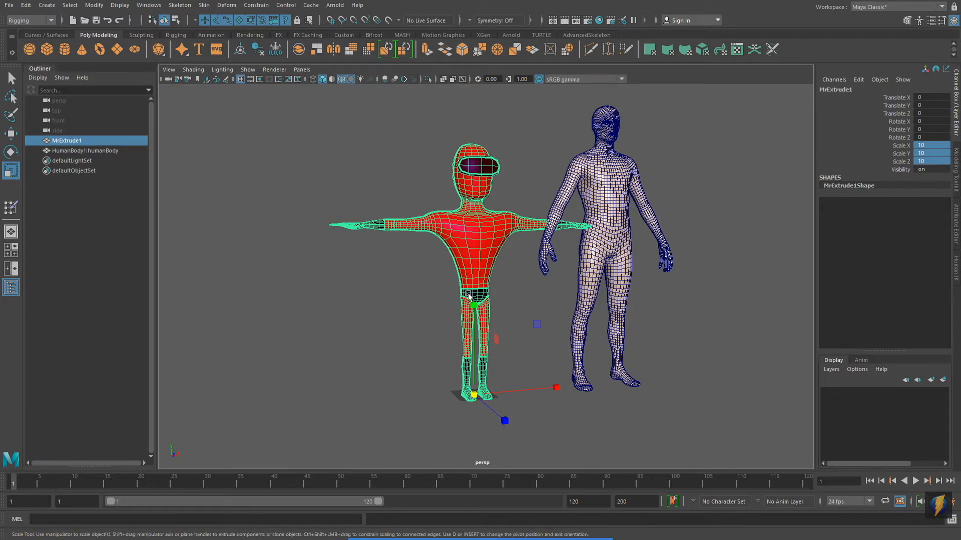
Step: Delete the human body reference mesh from the scene
left_click_drag(464, 284, 581, 209, "alt")
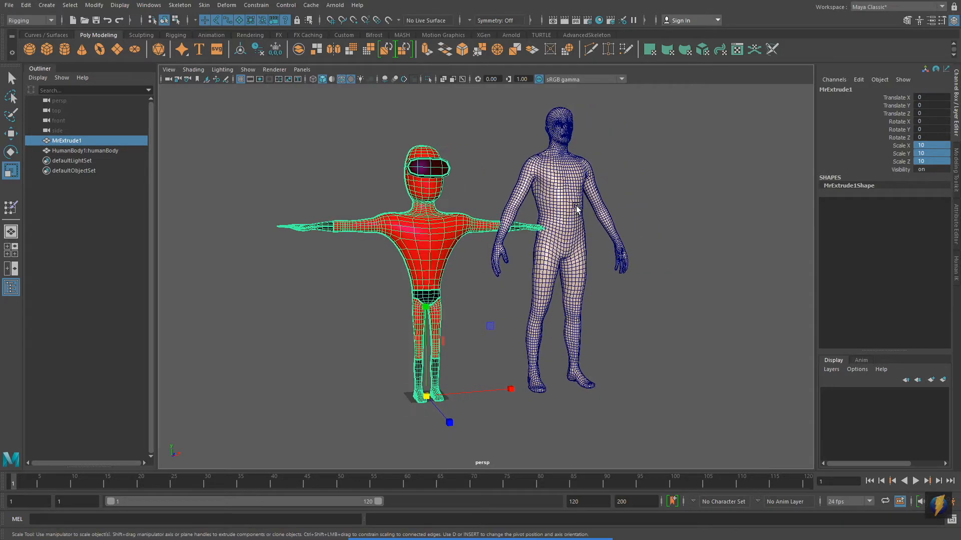
left_click(569, 200)
key("Delete")
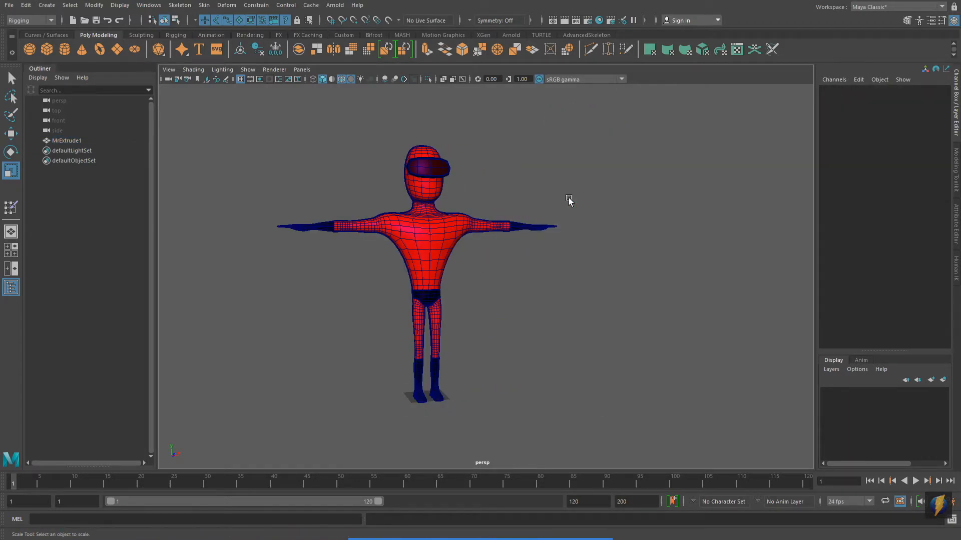
Step: Freeze the transformations of MrExtrude1 to reset its scale values
left_click(421, 245)
left_click(517, 519)
mouse_move(567, 315)
left_mouse_down()
mouse_move(700, 230)
mouse_move(940, 136)
mouse_move(895, 162)
left_mouse_up()
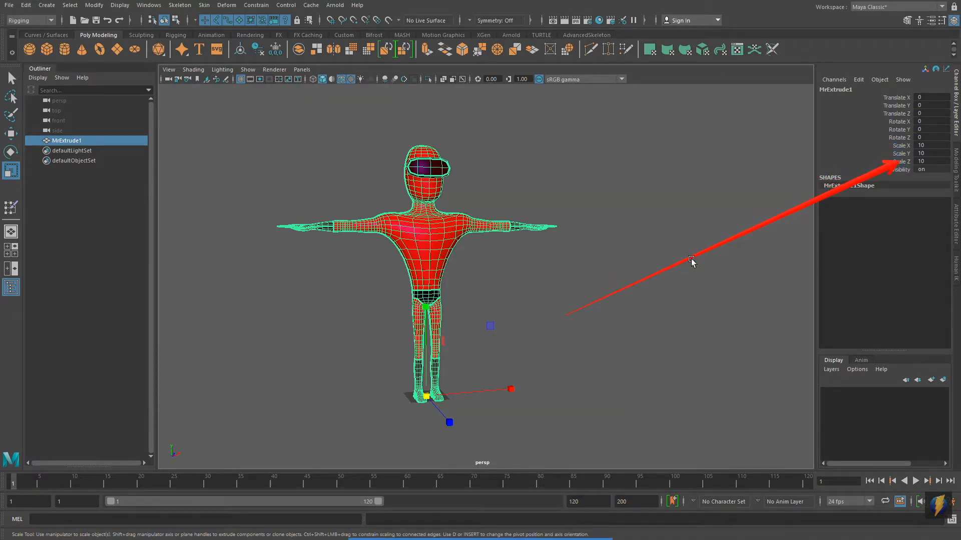
left_click(96, 6)
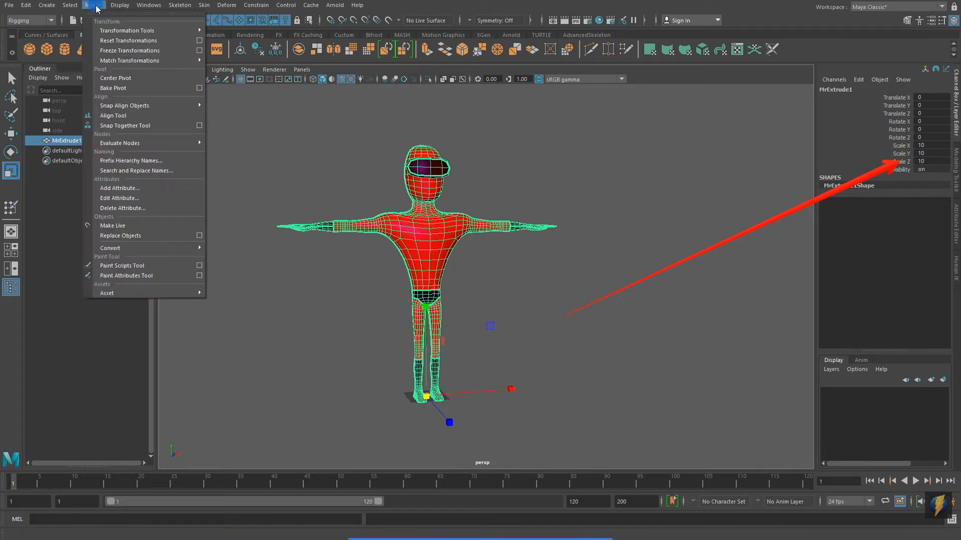
left_click(114, 51)
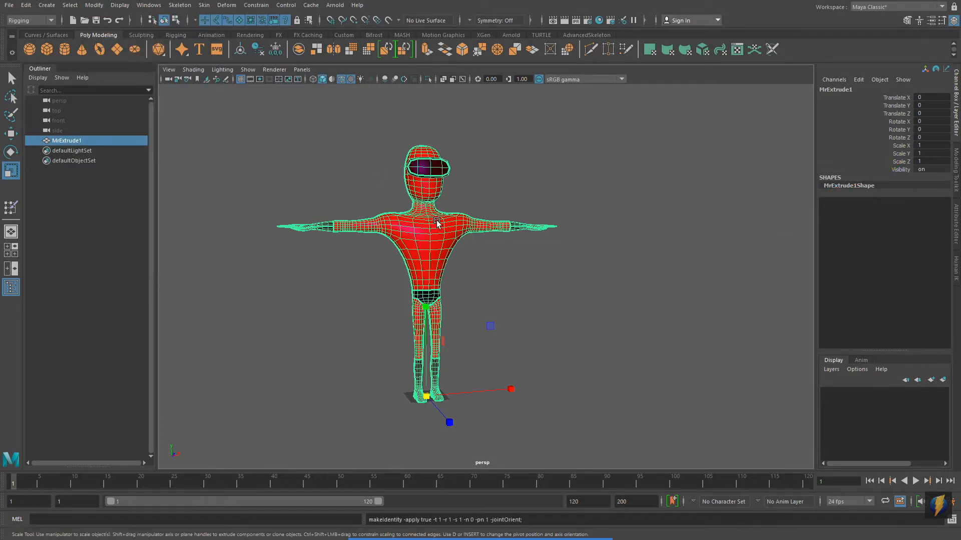
Step: Delete the construction history of MrExtrude1
middle_click_drag(441, 242, 495, 244, "alt")
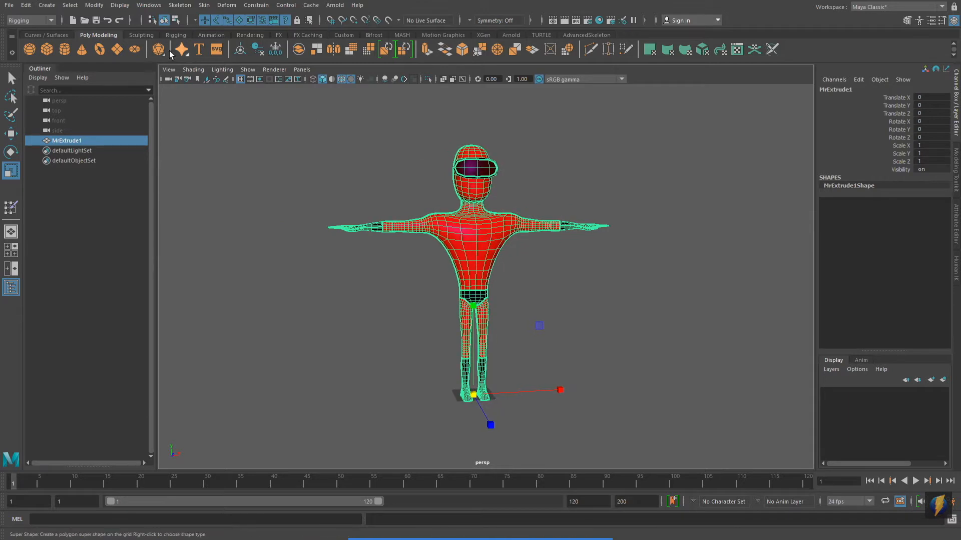
left_click(25, 5)
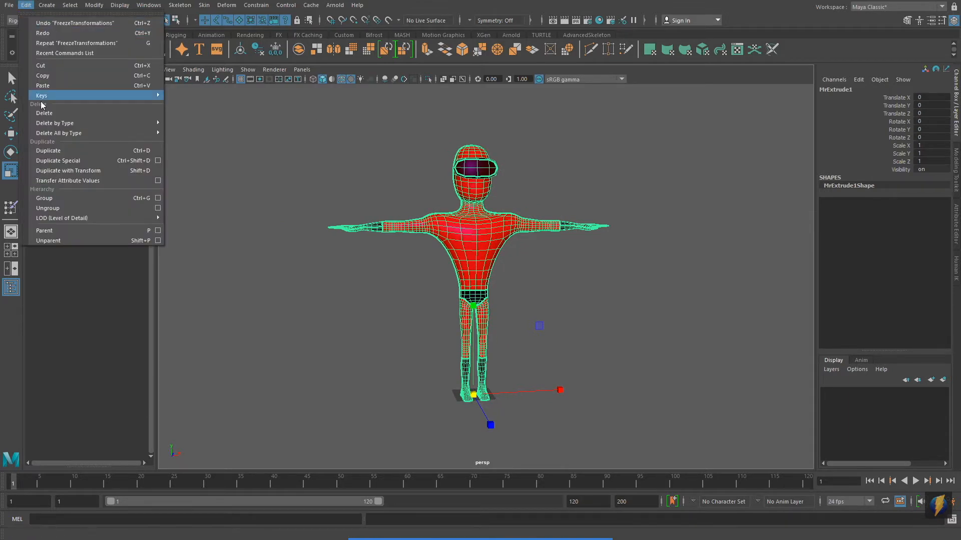
mouse_move(52, 125)
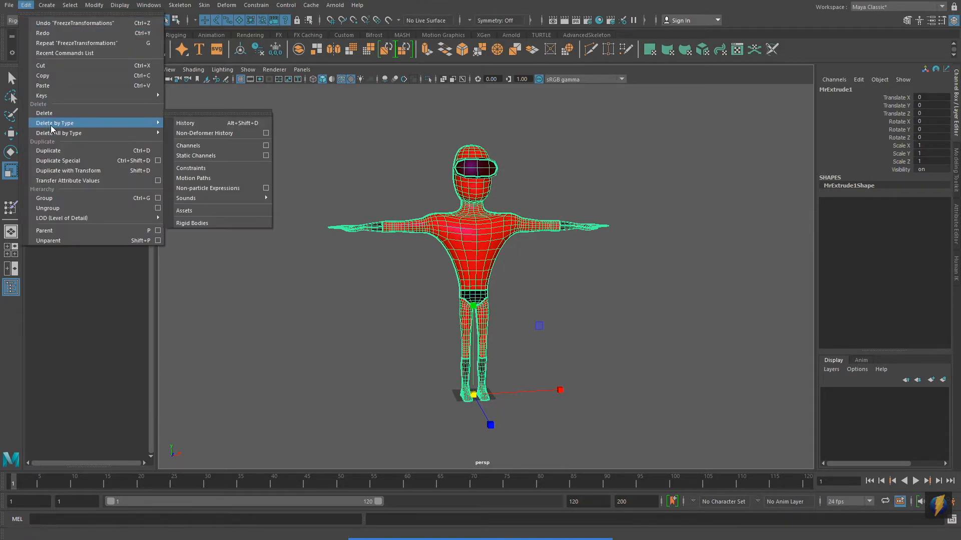
left_click(181, 124)
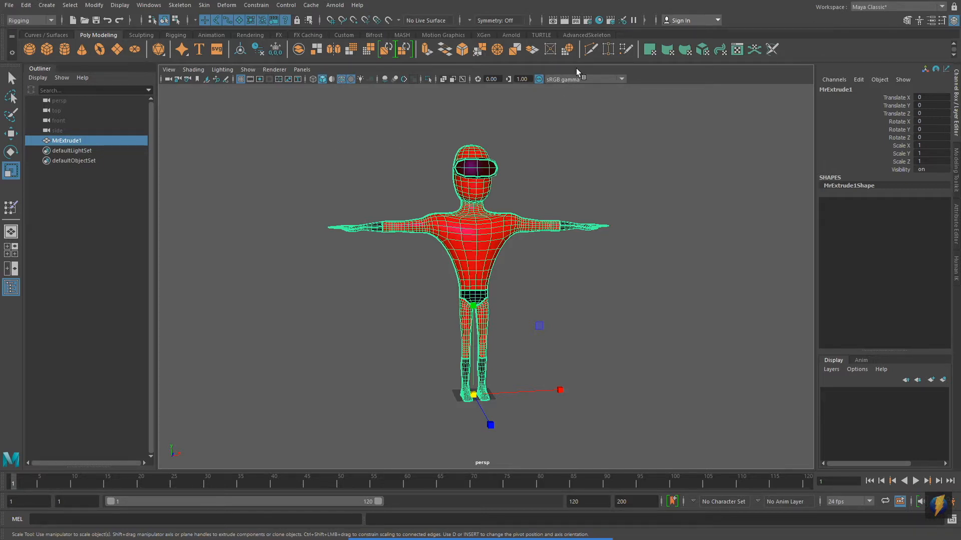
Step: Open the AdvancedSkeleton 5 rigging tool
left_click(579, 37)
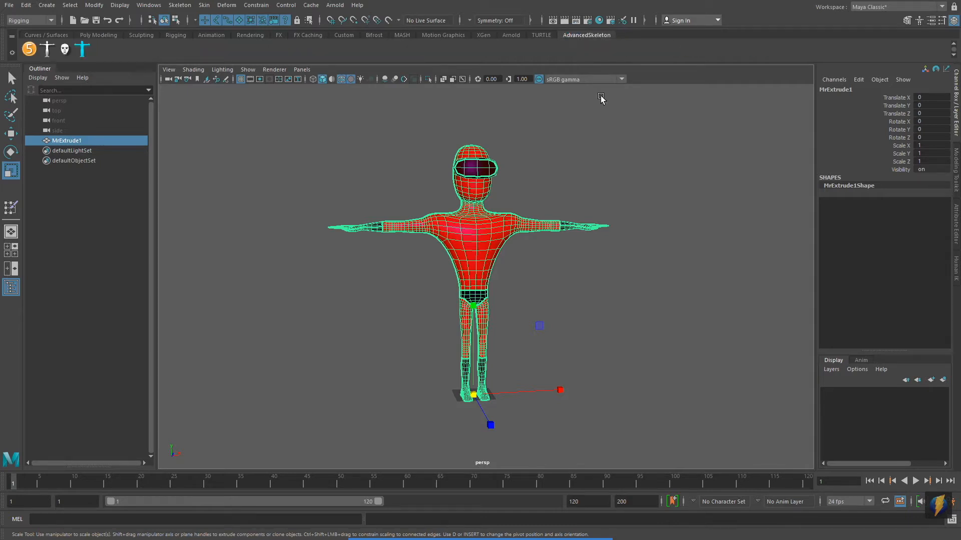
mouse_move(514, 538)
left_click(517, 520)
left_click_drag(353, 382, 36, 61)
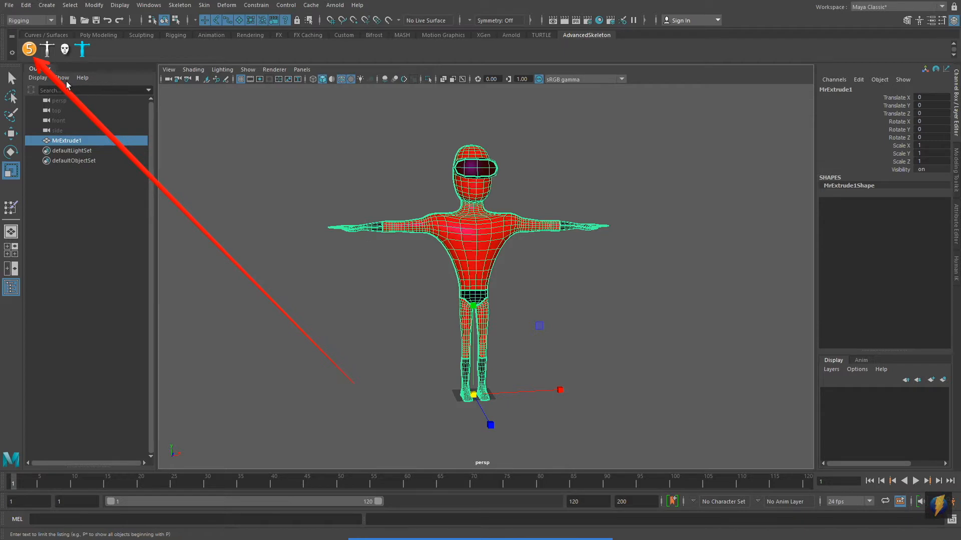
left_click(28, 49)
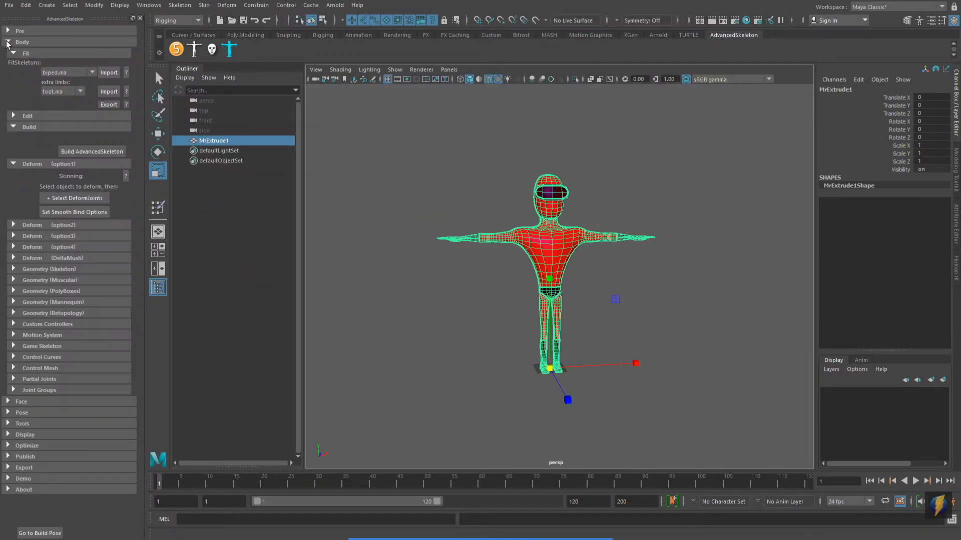
Step: Collapse the Body section of AdvancedSkeleton and expand its Pre section
left_click(8, 42)
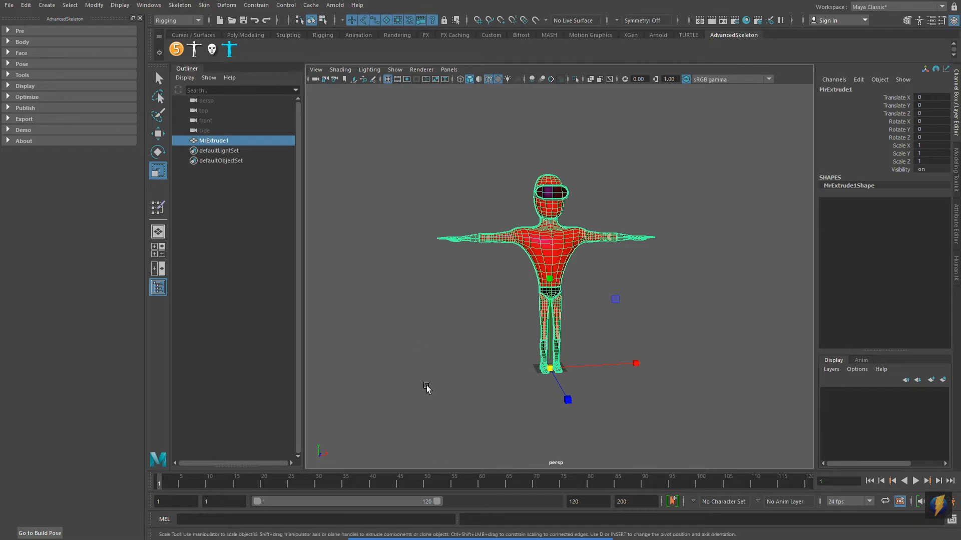
mouse_move(457, 539)
left_click(518, 521)
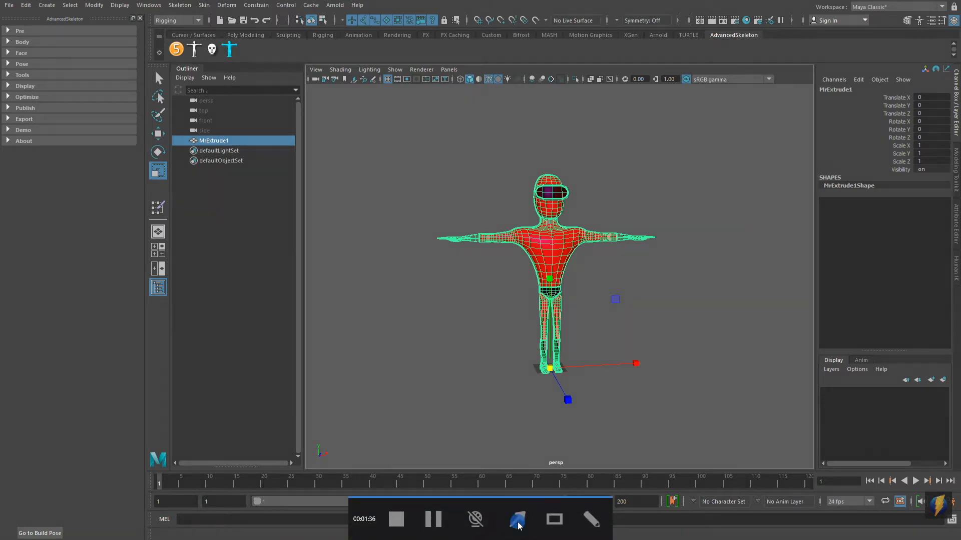
left_click_drag(249, 360, 47, 30)
left_click(8, 31)
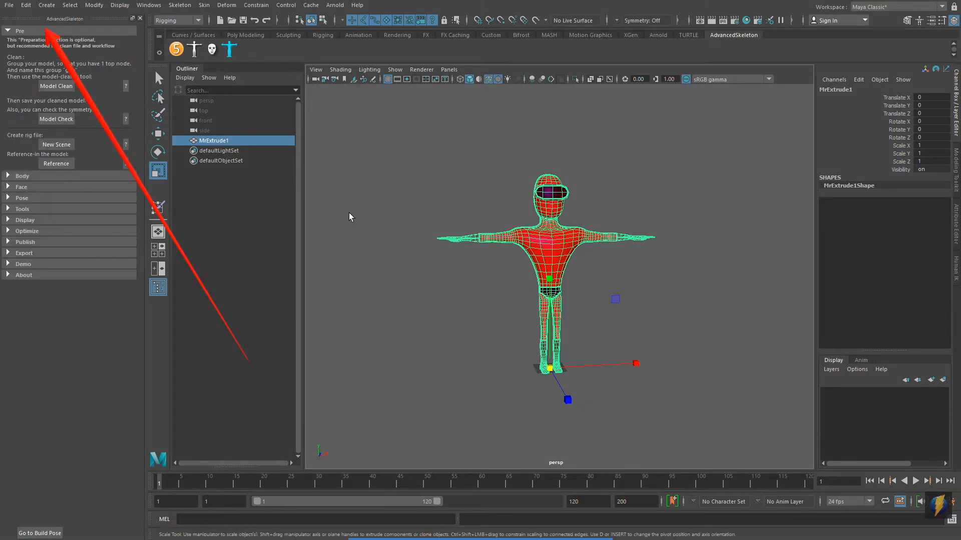
Step: Create the top-level group "geo" for MrExtrude1 with Model Clean, and expand the group in the Outliner to show its contents
left_click(55, 87)
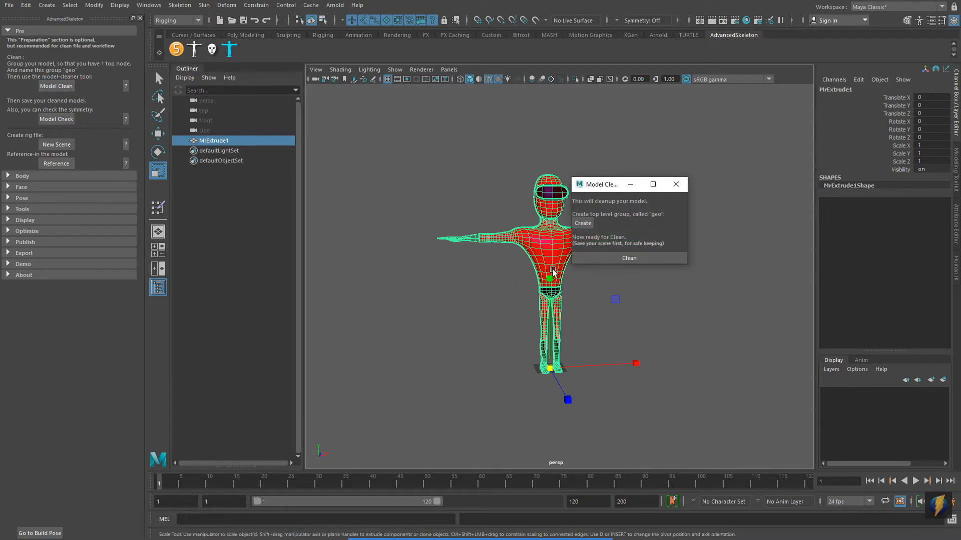
left_click(582, 223)
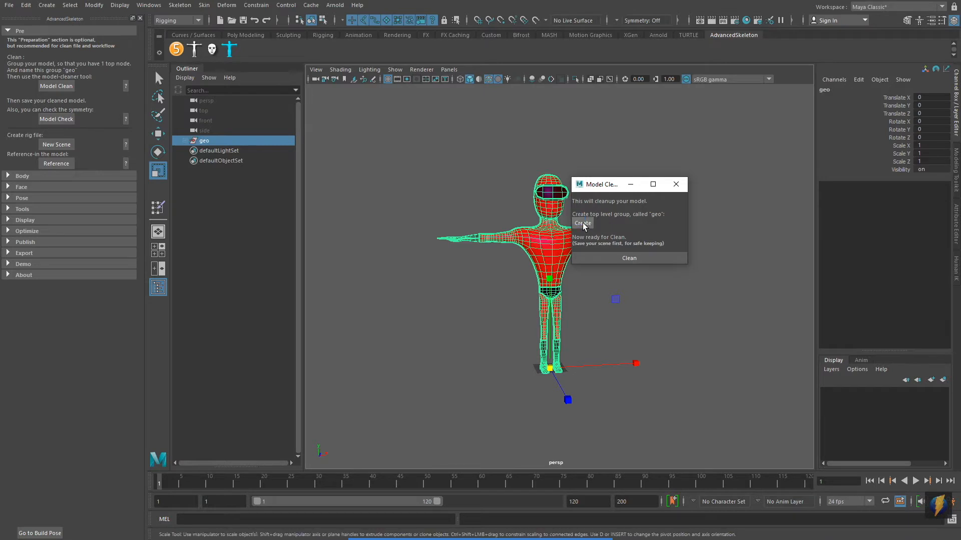
left_click(677, 185)
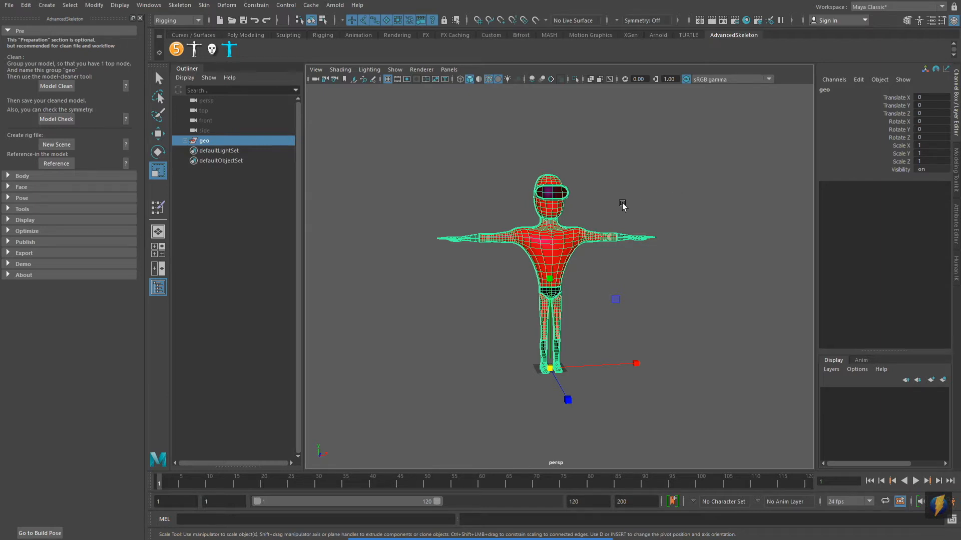
mouse_move(505, 538)
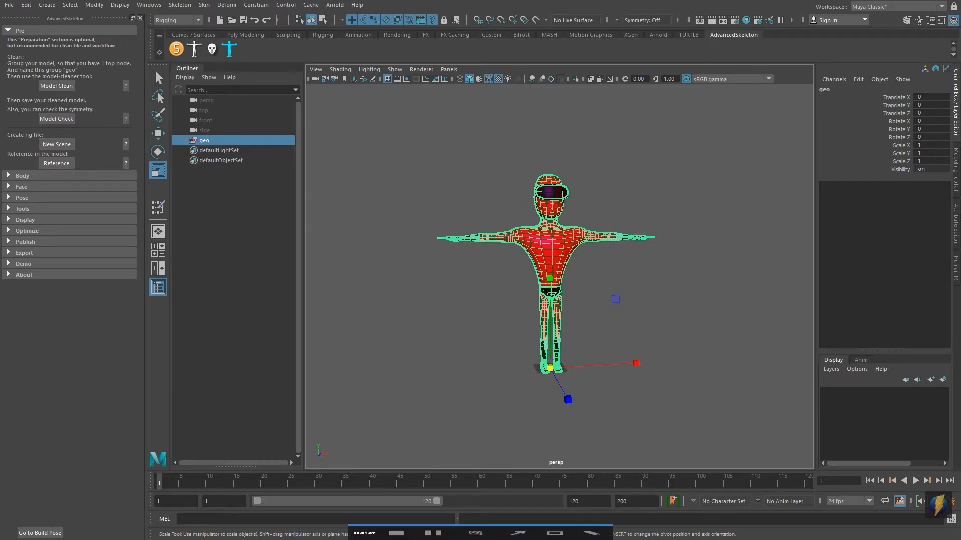
left_click(516, 530)
mouse_move(477, 367)
left_mouse_down()
mouse_move(339, 272)
mouse_move(246, 151)
left_mouse_up()
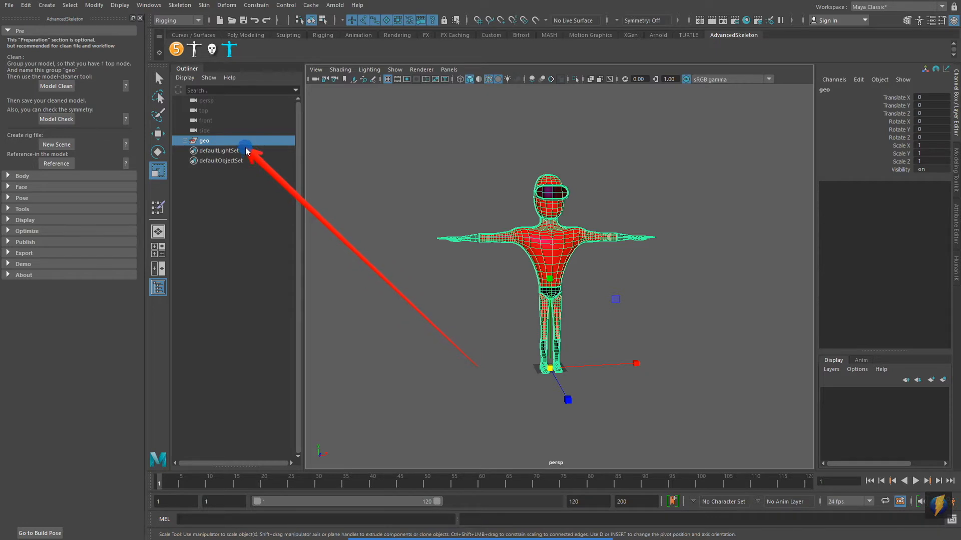
left_click(185, 142)
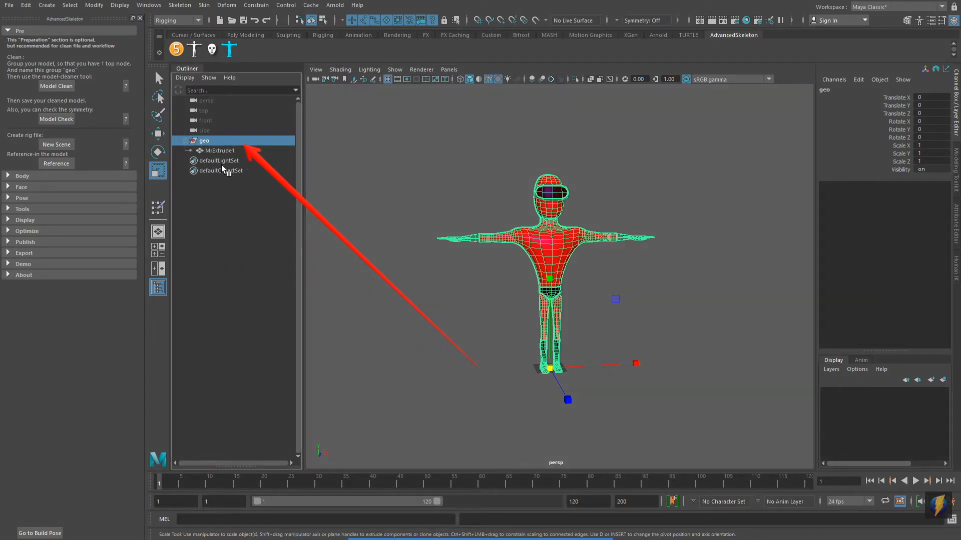
Step: Select the MrExtrude1 mesh, collapse AdvancedSkeleton's Pre section and expand its Body section
left_click(215, 150)
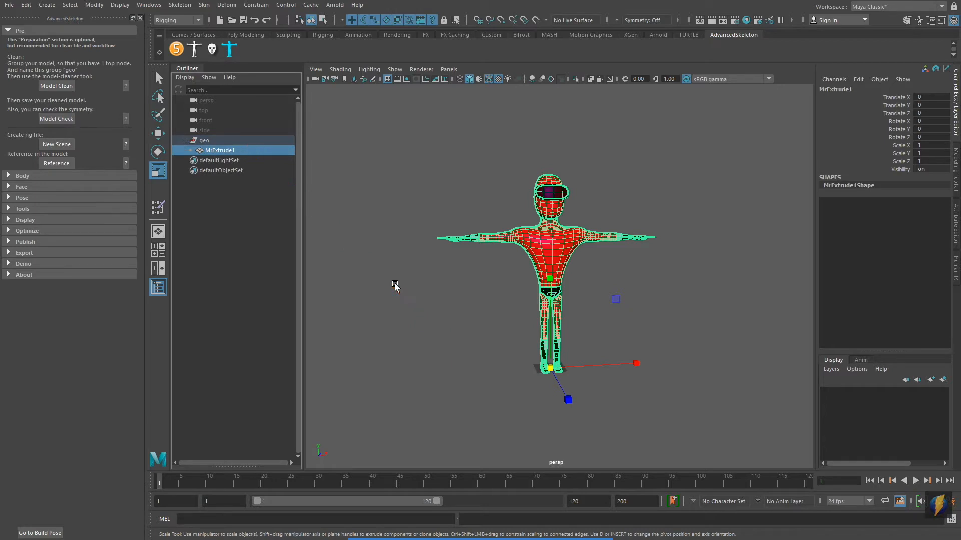
left_click(8, 31)
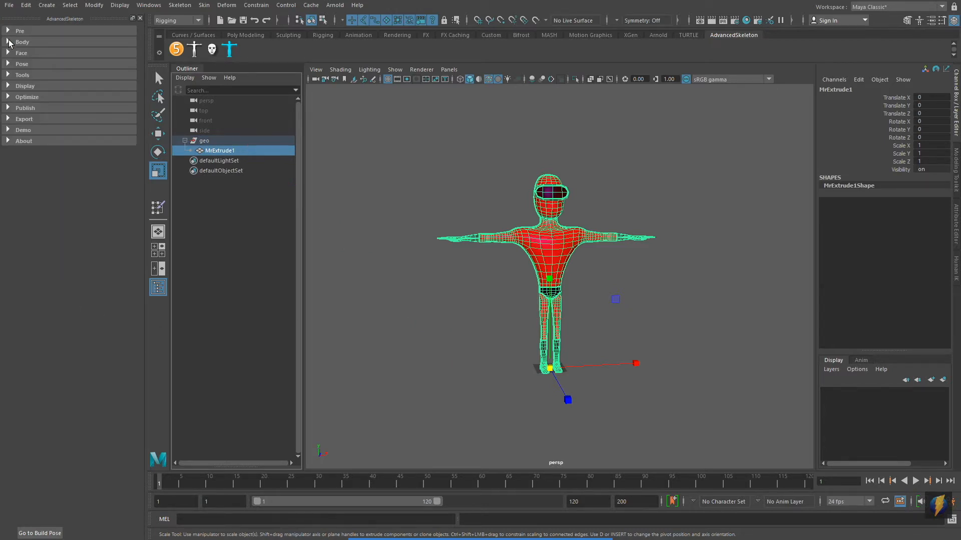
left_click(9, 43)
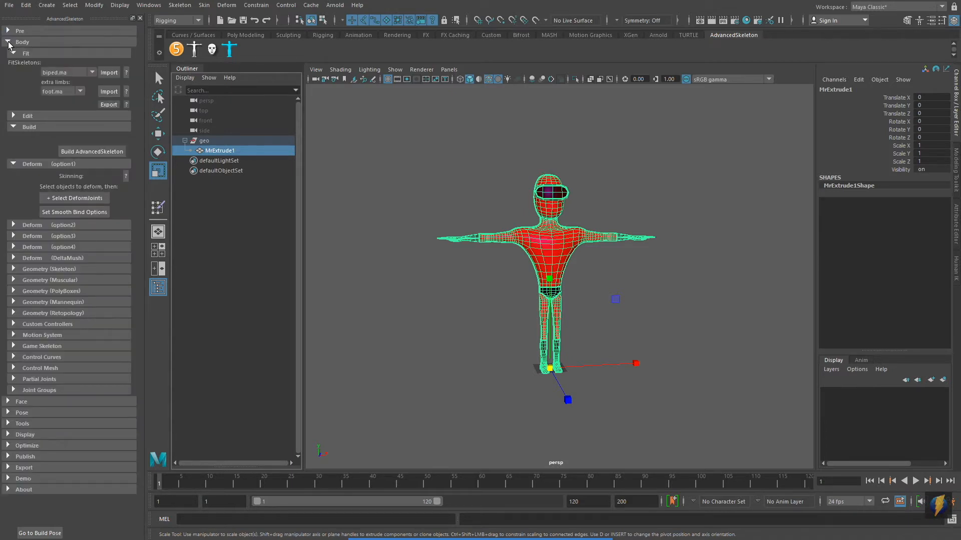
Step: Import the bipedGame.ma fit skeleton and collapse the Fit section
left_click(517, 531)
mouse_move(429, 402)
left_mouse_down()
mouse_move(123, 143)
mouse_move(39, 45)
mouse_move(41, 56)
mouse_move(98, 86)
mouse_move(92, 74)
left_mouse_up()
left_click(93, 73)
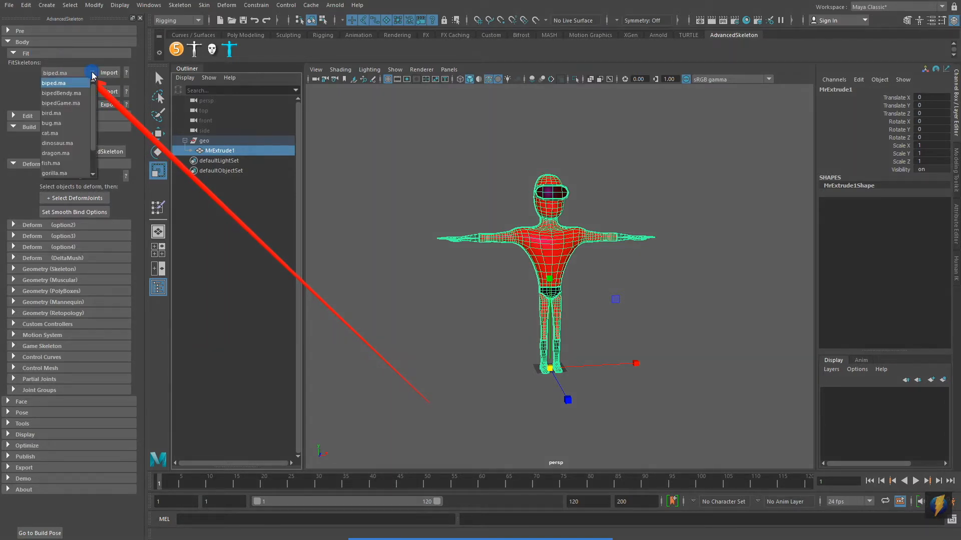
left_click(74, 103)
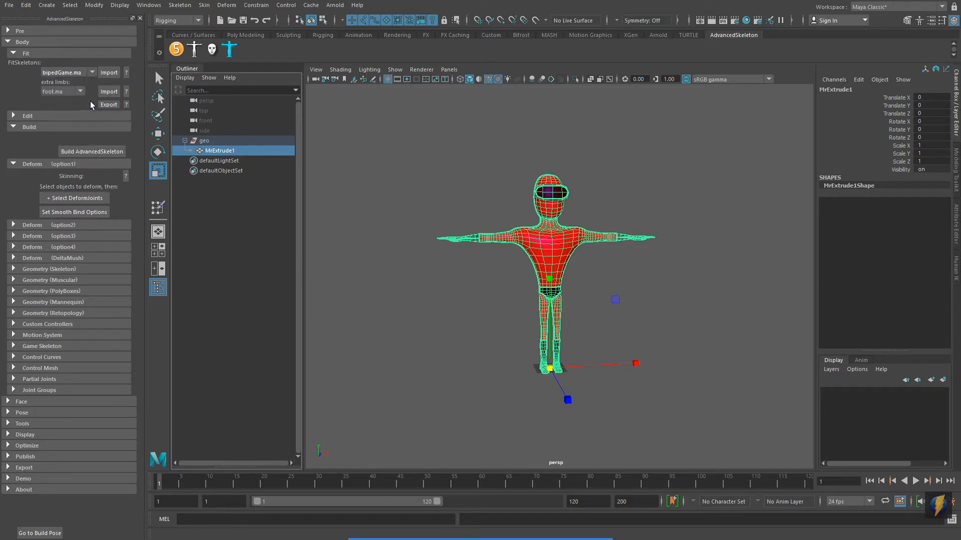
left_click(109, 73)
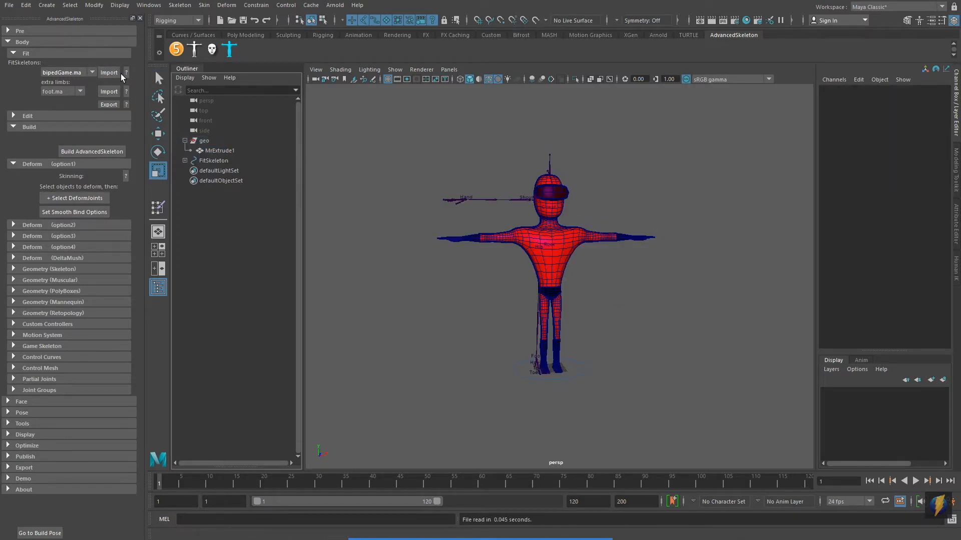
left_click(13, 53)
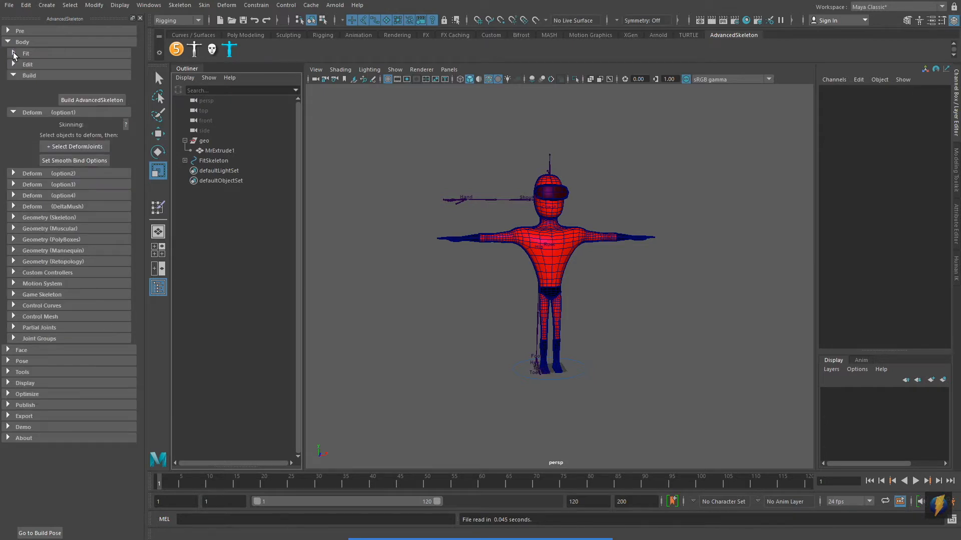
Step: Create a display layer from the MrExtrude1 mesh and set the layer to Template
left_click(560, 236)
left_click(831, 370)
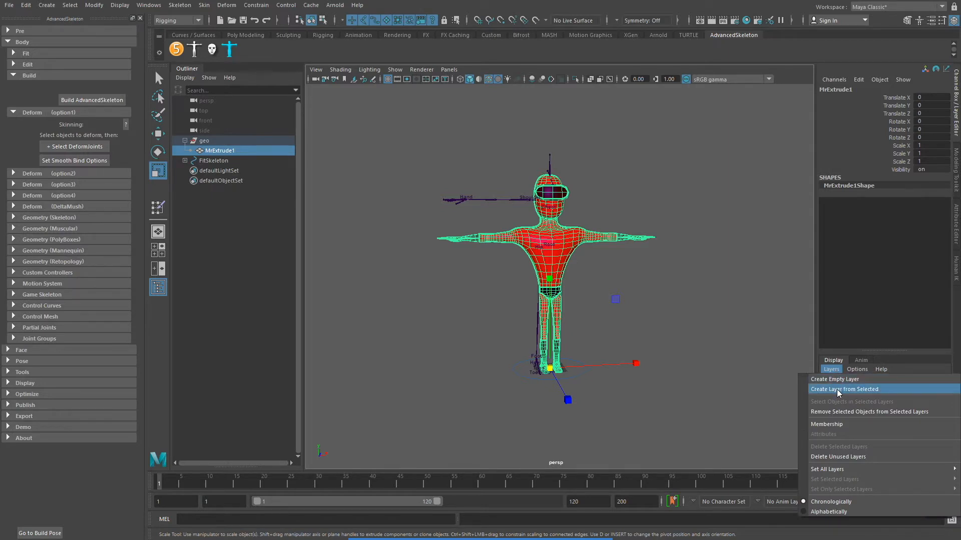
left_click(839, 389)
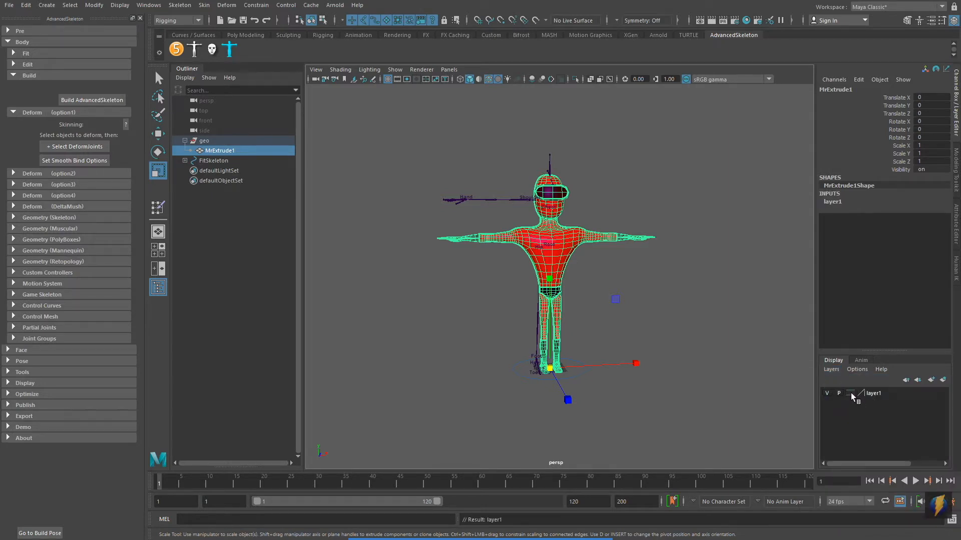
left_click(851, 394)
Step: Switch to the front view and select the fit skeleton's Root joint
key("space")
key("space")
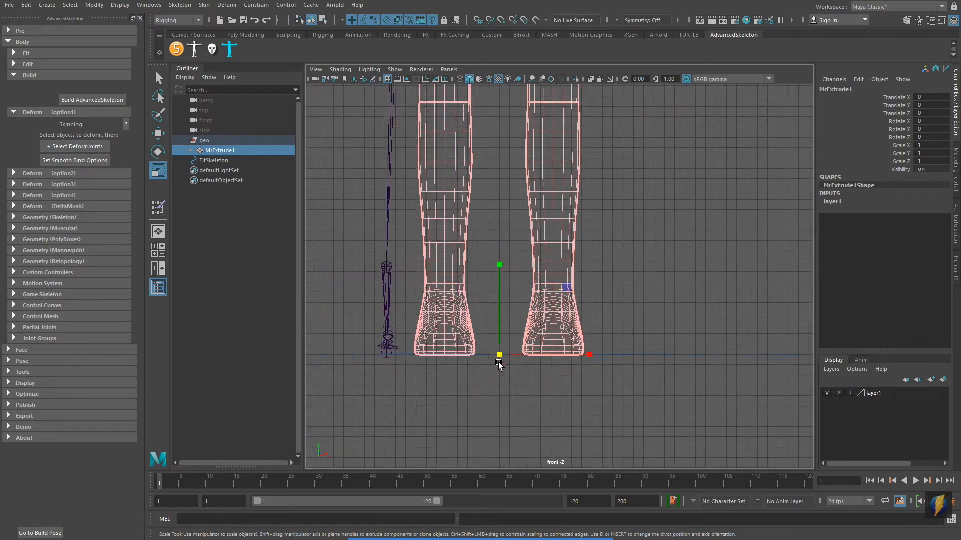
scroll(499, 365, "down", 8)
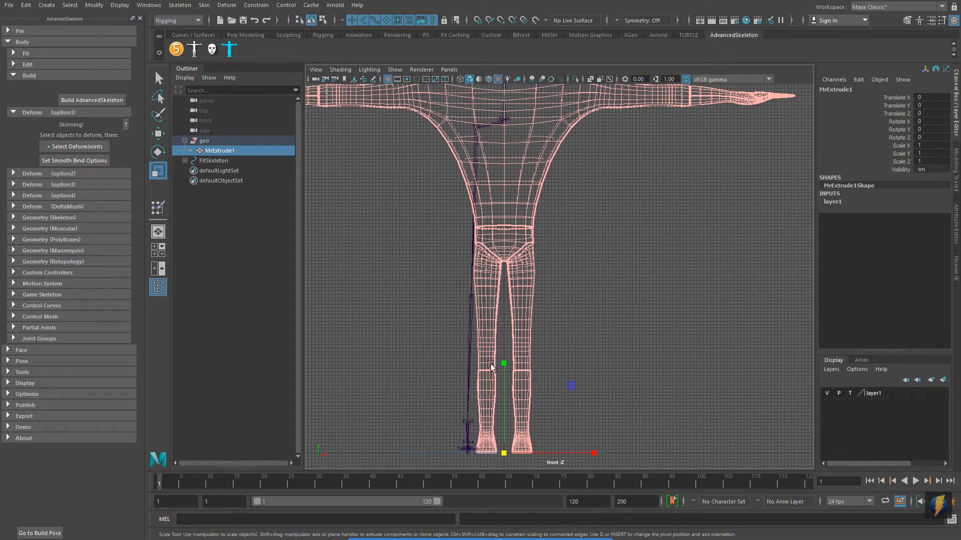
scroll(526, 326, "down", 2)
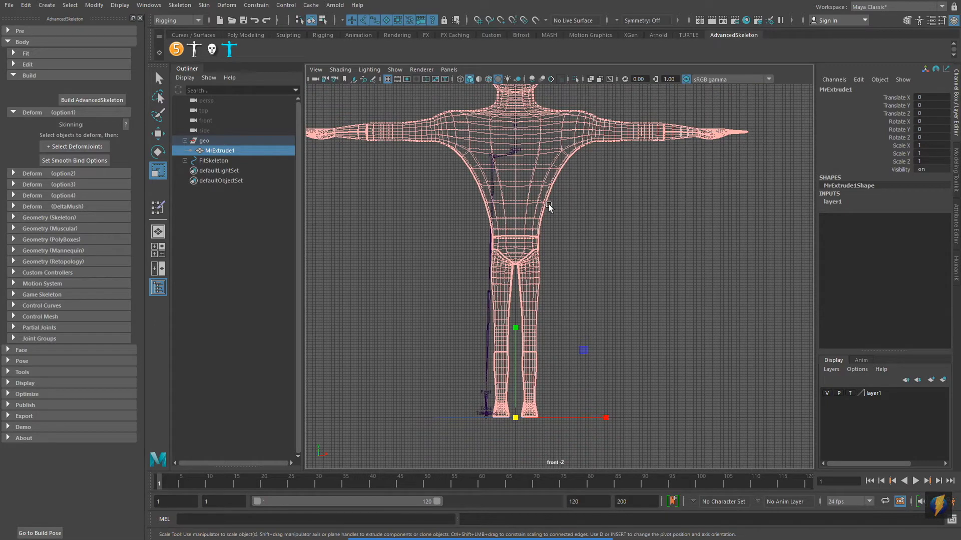
left_click(511, 155)
middle_click_drag(580, 197, 585, 302, "alt")
right_click_drag(642, 275, 475, 277, "alt")
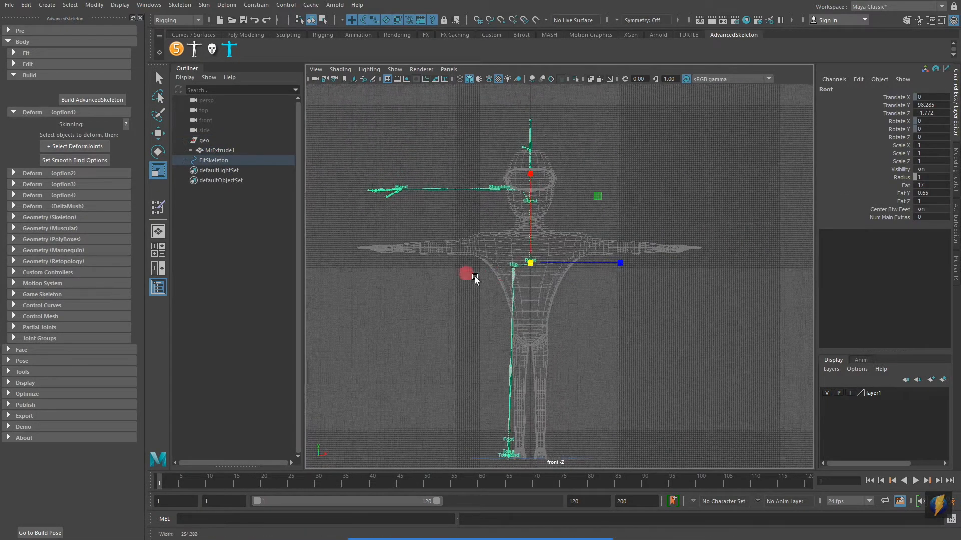
Step: Expand the Edit section within AdvancedSkeleton's Body tools
left_click(13, 65)
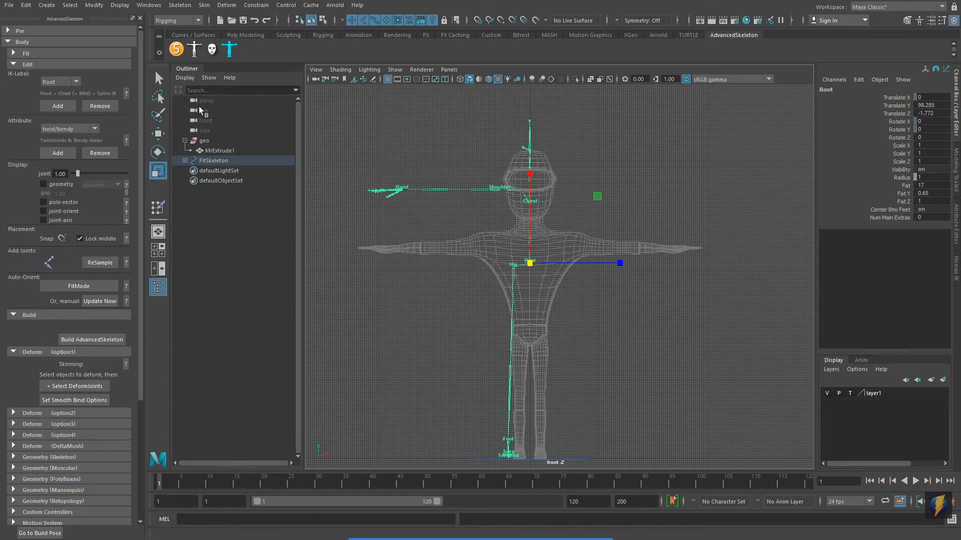
mouse_move(516, 526)
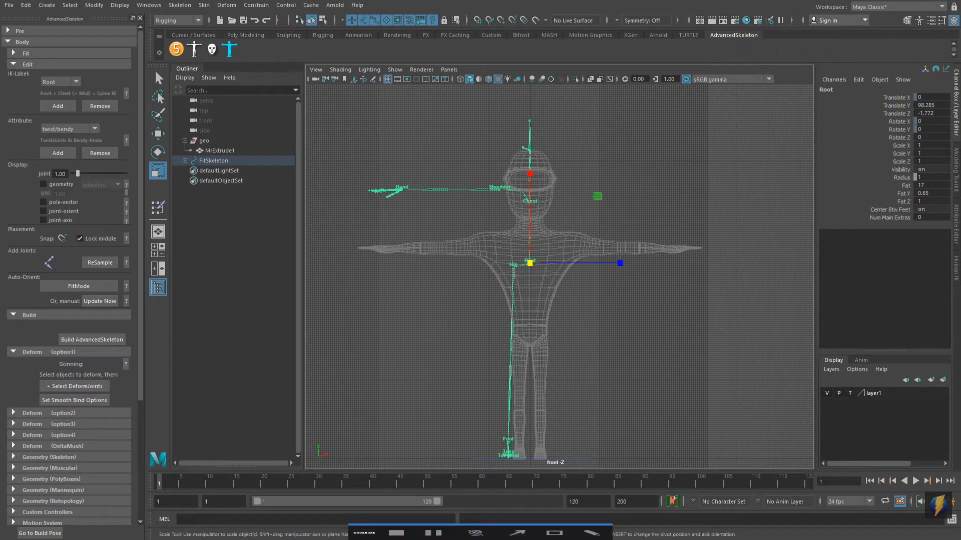
left_click(516, 526)
left_click_drag(441, 407, 42, 65)
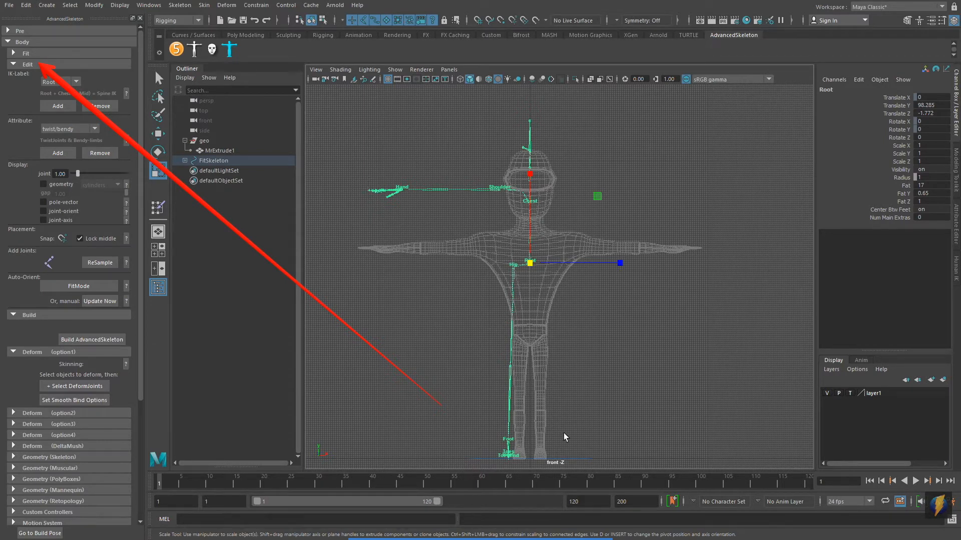
mouse_move(520, 529)
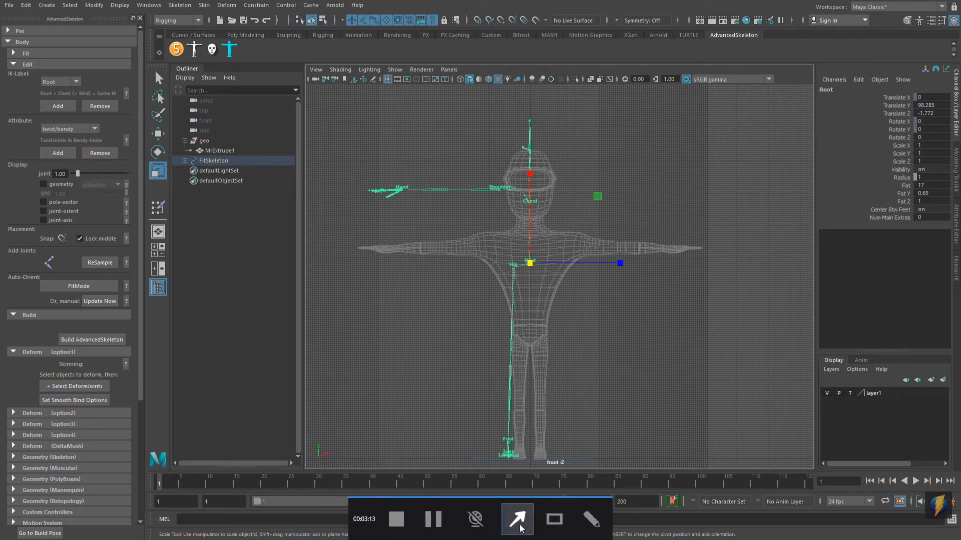
mouse_move(434, 406)
left_mouse_down()
mouse_move(293, 364)
mouse_move(113, 290)
left_mouse_up()
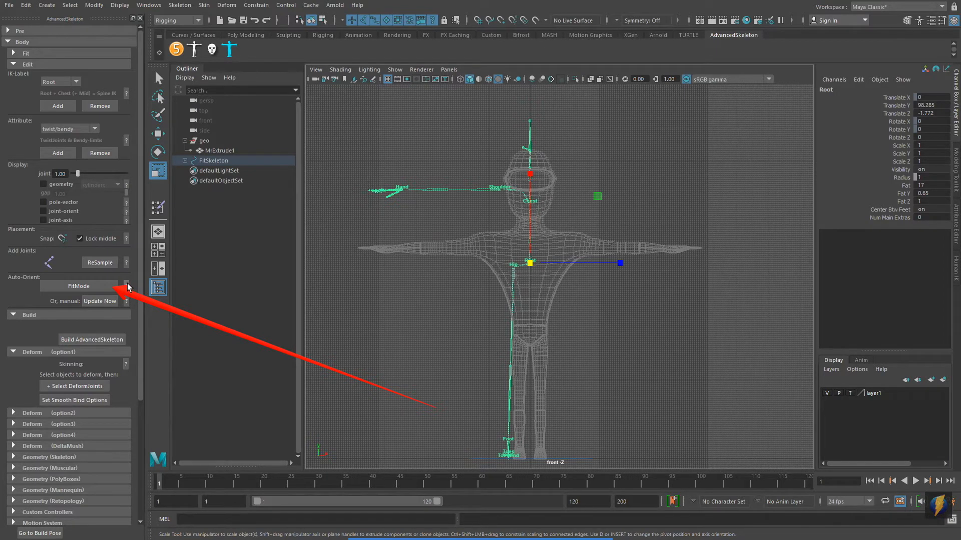
Step: Read and close the help page on FitMode, and turn FitMode on
left_click(126, 285)
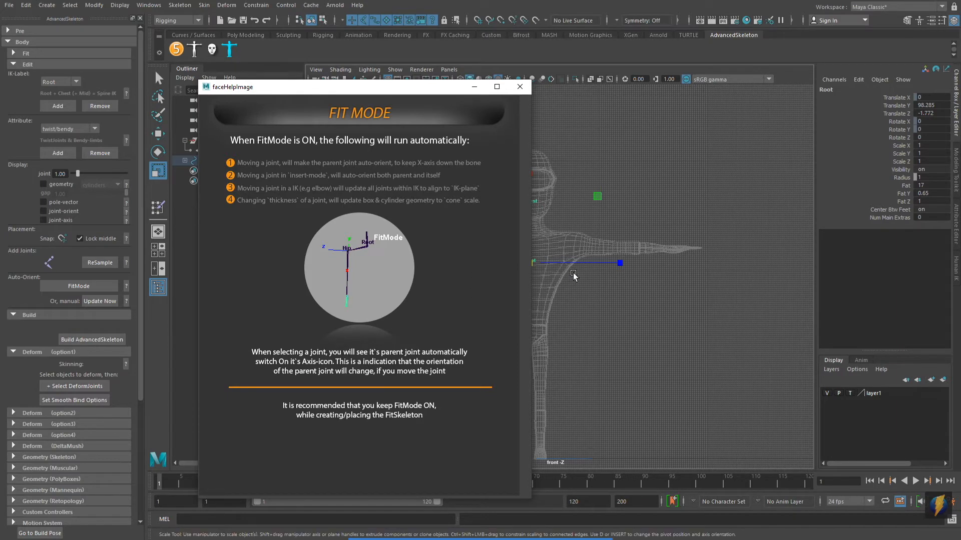
mouse_move(530, 538)
left_click(517, 521)
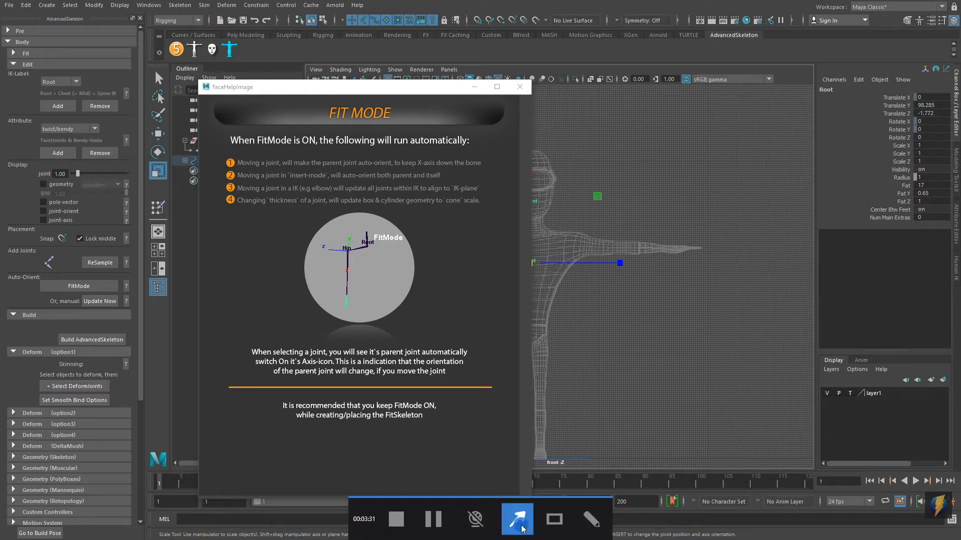
mouse_move(605, 407)
left_mouse_down()
mouse_move(311, 269)
mouse_move(242, 177)
mouse_move(253, 166)
mouse_move(477, 164)
left_mouse_up()
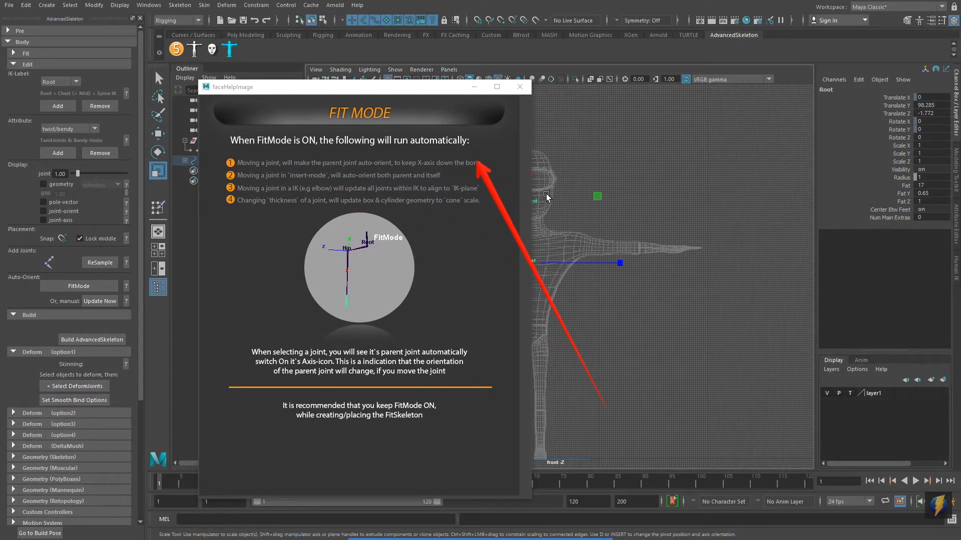
left_click(520, 88)
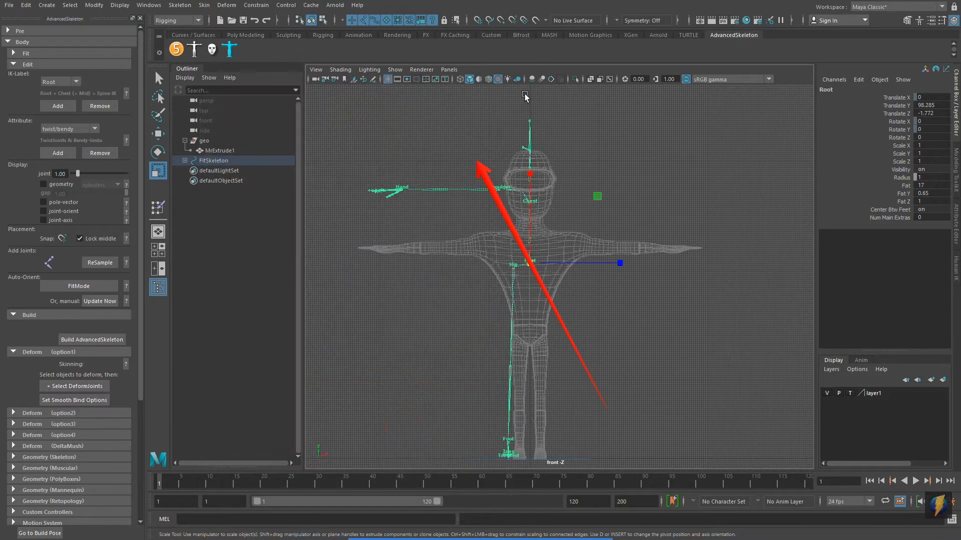
left_click(76, 285)
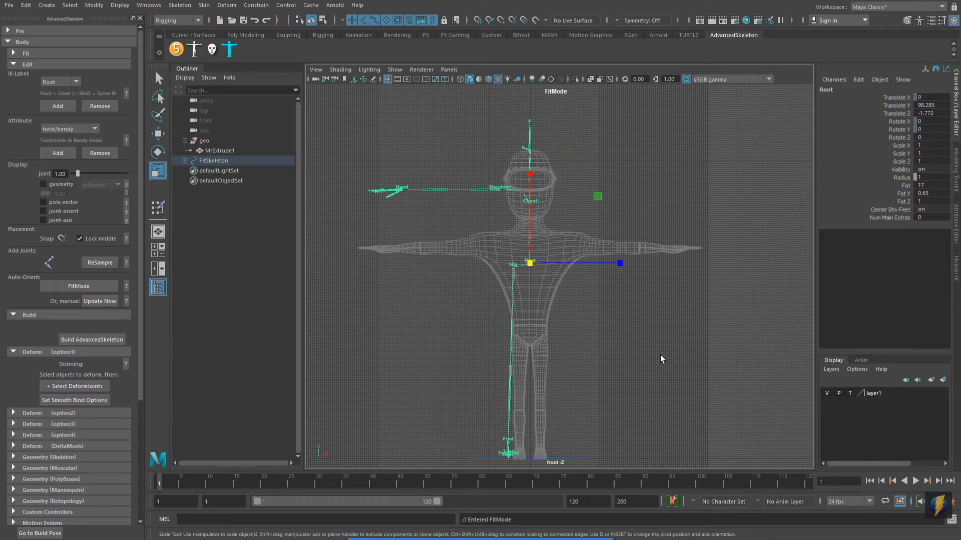
Step: Move the Root joint down into the character's pelvis, to a Translate Y of about 63.8
left_click(649, 349)
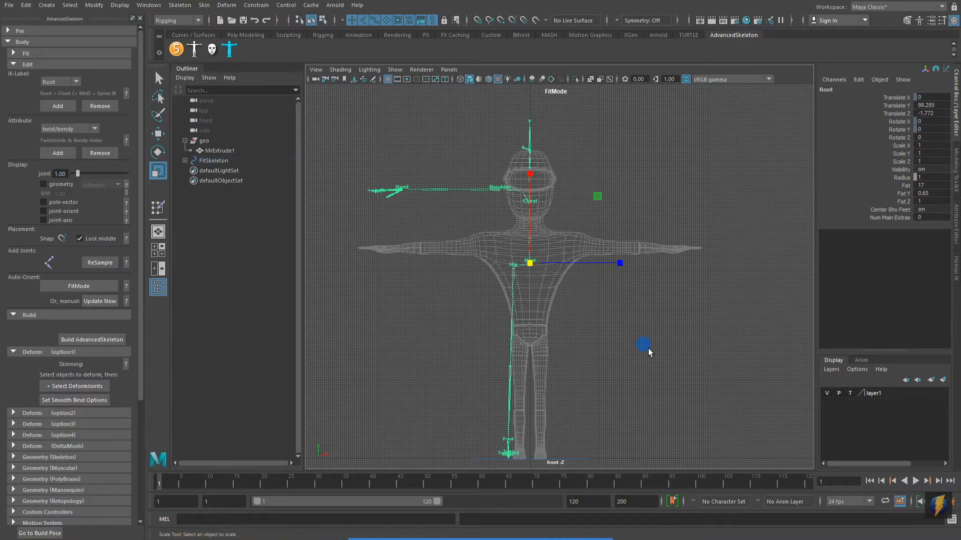
left_click(528, 264)
middle_click_drag(633, 322, 604, 305, "alt")
right_click_drag(644, 314, 610, 311, "alt")
key("w")
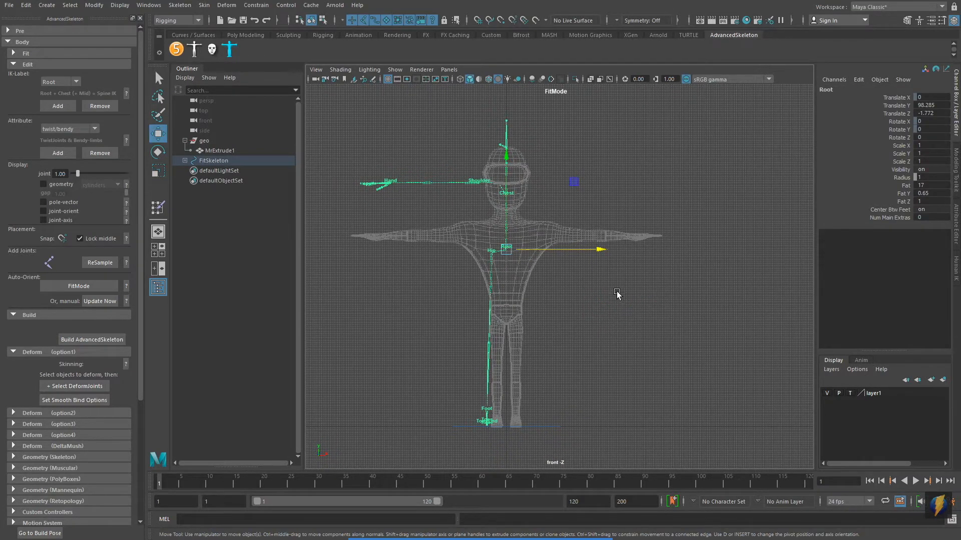
left_click_drag(506, 156, 508, 219)
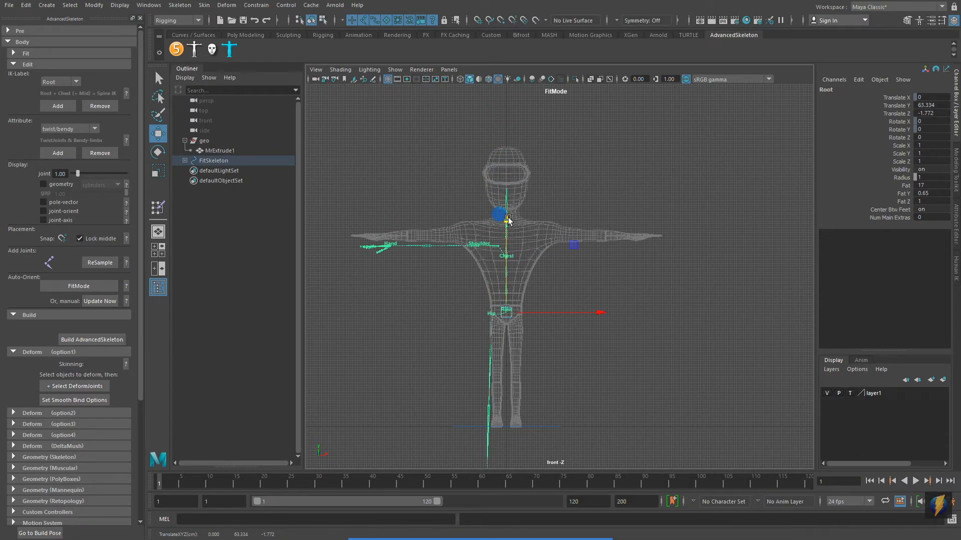
mouse_move(556, 240)
right_mouse_down("alt")
mouse_move(770, 298)
mouse_move(650, 218)
mouse_move(611, 266)
mouse_move(495, 199)
right_mouse_up("alt")
left_click_drag(490, 201, 490, 197)
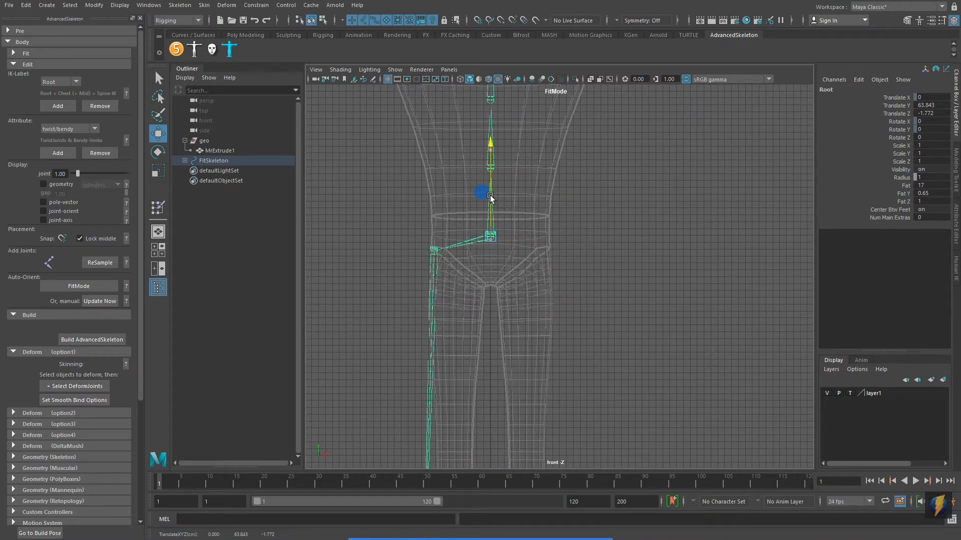
left_click_drag(490, 197, 491, 197)
Step: In the side view, move the Root joint forward into the middle of the pelvis, to a Translate Z of about 1.2
key("space")
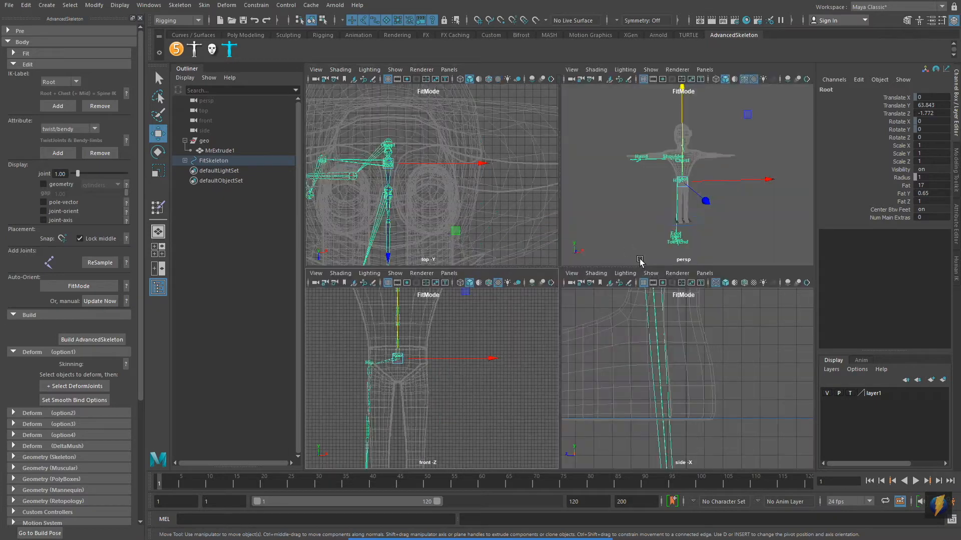
key("space")
middle_click_drag(593, 230, 603, 513, "alt")
middle_click_drag(588, 263, 604, 381, "alt")
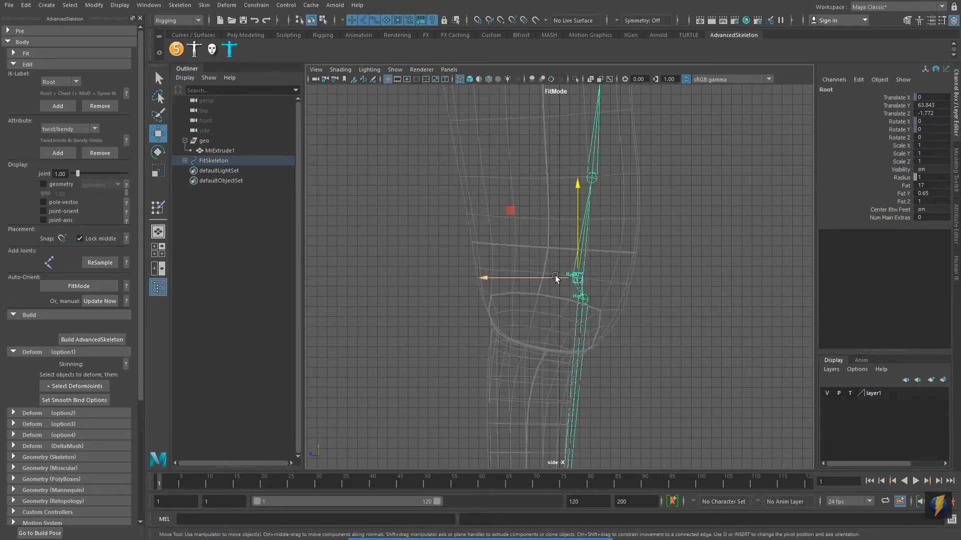
left_click_drag(553, 275, 523, 275)
scroll(660, 330, "down", 3)
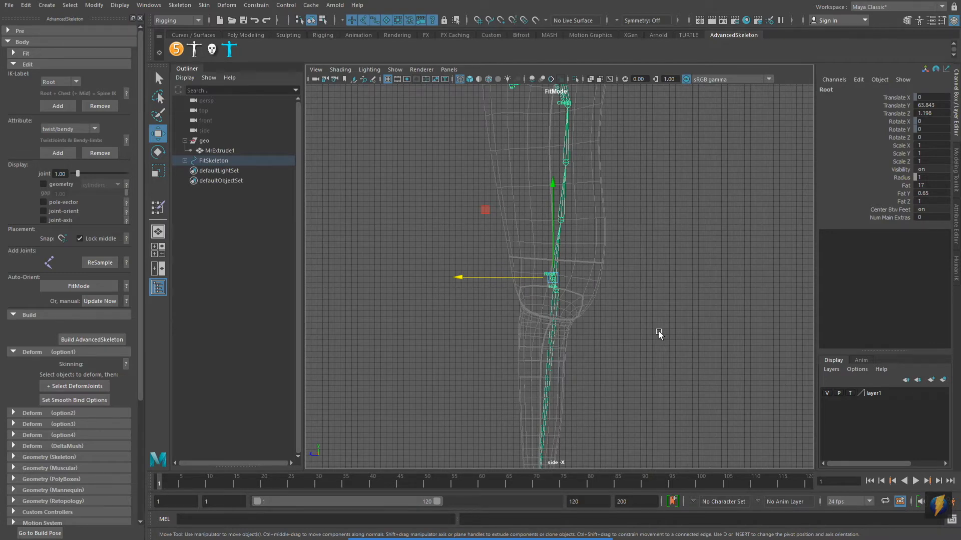
Step: In the front view, select the Hip joint and rotate it so the leg chain runs straight down
key("space")
key("space")
right_click_drag(493, 344, 638, 325, "alt")
middle_click_drag(572, 318, 655, 304, "alt")
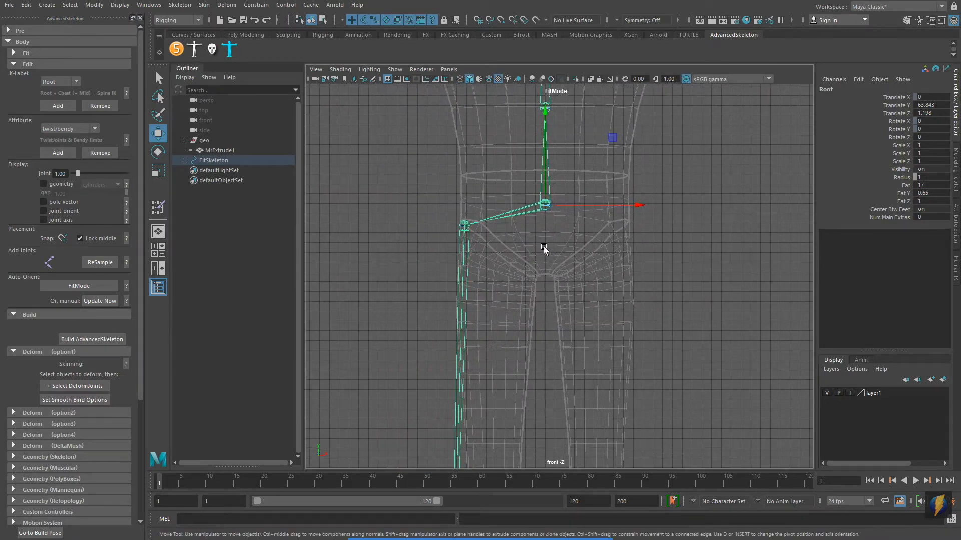
left_click(462, 229)
middle_click_drag(545, 269, 528, 245, "alt")
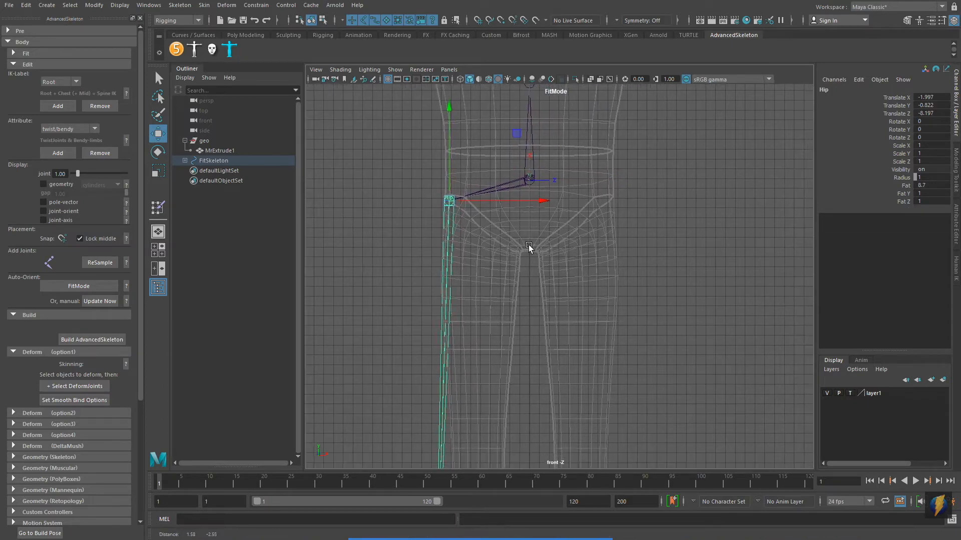
right_click_drag(586, 257, 335, 281, "alt")
middle_click_drag(528, 299, 525, 140, "alt")
right_click_drag(600, 247, 506, 260, "alt")
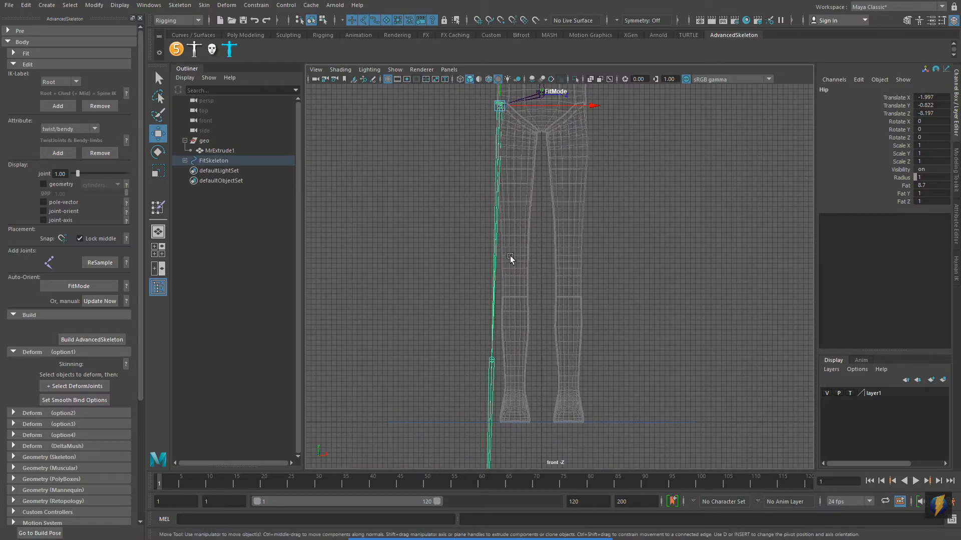
key("e")
left_click_drag(536, 185, 539, 184)
key("ctrl+z")
key("w")
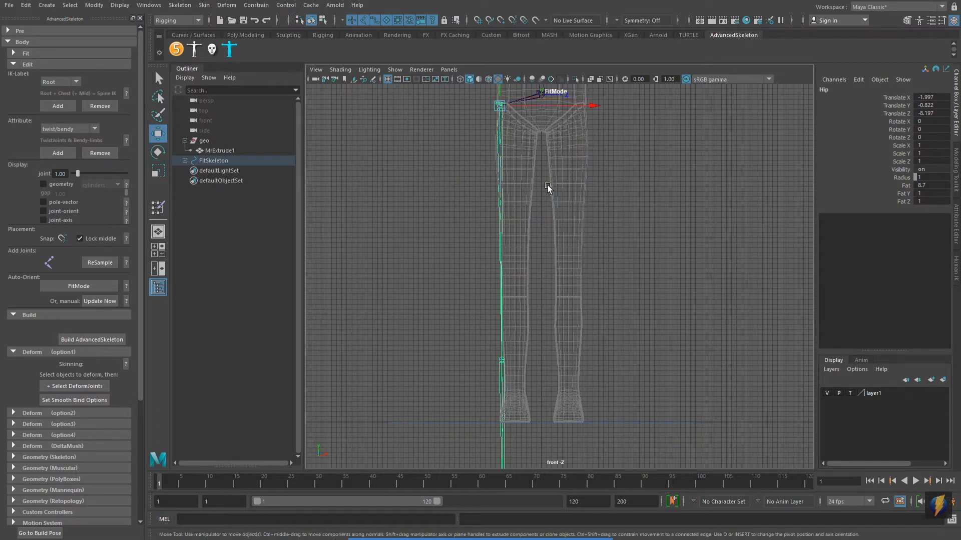
Step: Move the Hip joint inward to the centre of the upper thigh, to about X -3.9, Y -1.1, Z -4.7
left_click_drag(499, 107, 517, 116)
middle_click_drag(515, 185, 515, 281, "alt")
right_click_drag(515, 281, 588, 203, "alt")
middle_click_drag(563, 211, 671, 379, "alt")
right_click_drag(636, 300, 555, 229, "alt")
middle_click_drag(639, 406, 611, 230, "alt")
right_click_drag(671, 380, 611, 325, "alt")
middle_click_drag(671, 416, 629, 226, "alt")
right_click_drag(630, 226, 440, 240, "alt")
middle_click_drag(525, 117, 560, 238, "alt")
right_click_drag(630, 249, 547, 260, "alt")
middle_click_drag(546, 260, 532, 189, "alt")
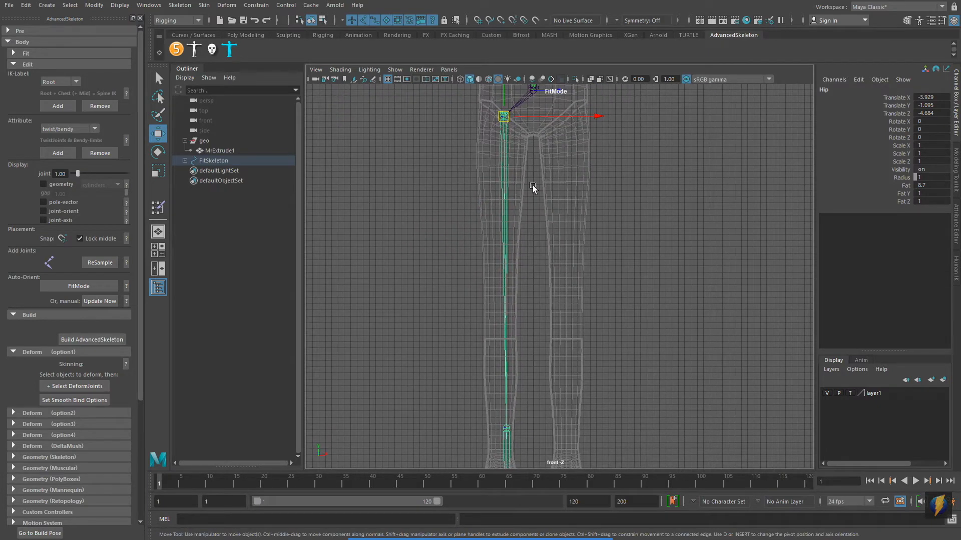
Step: In the front view, rotate the Hip joint about -1.1° in Y to centre the leg chain within the leg
key("e")
left_click_drag(568, 173, 567, 174)
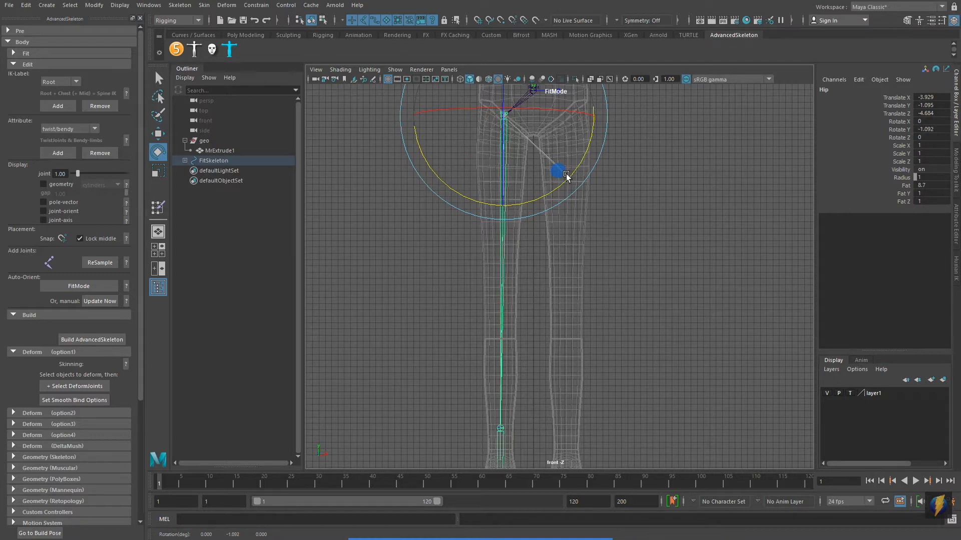
key("ctrl+z")
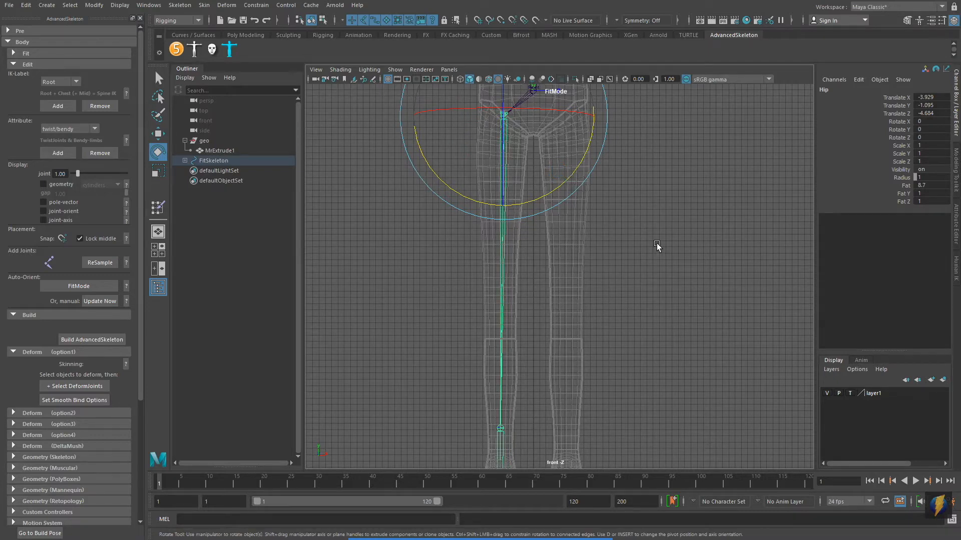
Step: In the side view, move the Hip joint forward toward the middle of the upper thigh, to a Translate Y of about 0.1
key("space")
key("space")
right_click_drag(679, 309, 607, 260, "alt")
key("w")
left_click_drag(513, 189, 505, 190)
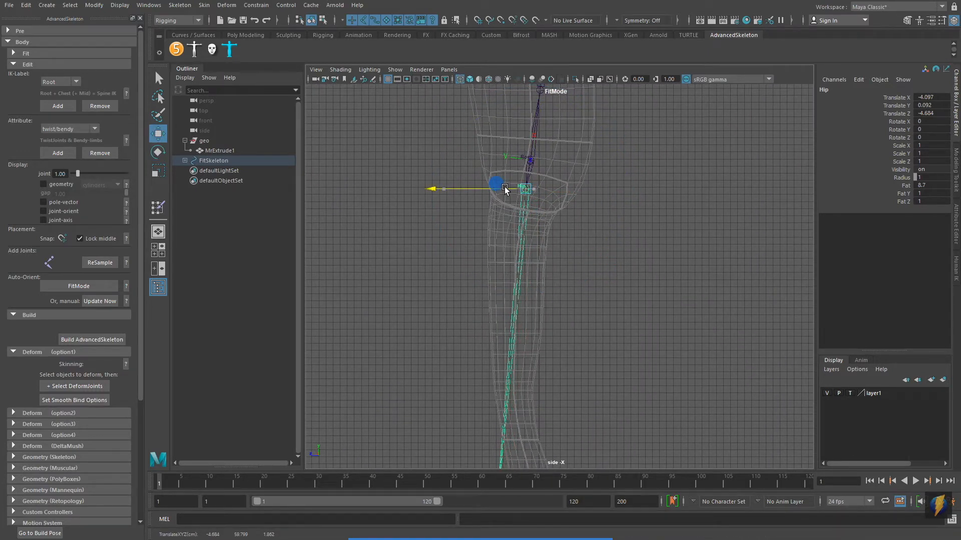
Step: Move the Knee joint up to the character's knee, to a Translate X of about 30, and nudge it slightly forward
middle_click_drag(651, 284, 703, 205, "alt")
right_click_drag(703, 204, 577, 261, "alt")
middle_click_drag(577, 261, 577, 159, "alt")
left_click(506, 271)
middle_click_drag(604, 247, 596, 332, "alt")
left_click_drag(429, 288, 443, 185)
right_click_drag(615, 255, 737, 270, "alt")
middle_click_drag(533, 247, 646, 331, "alt")
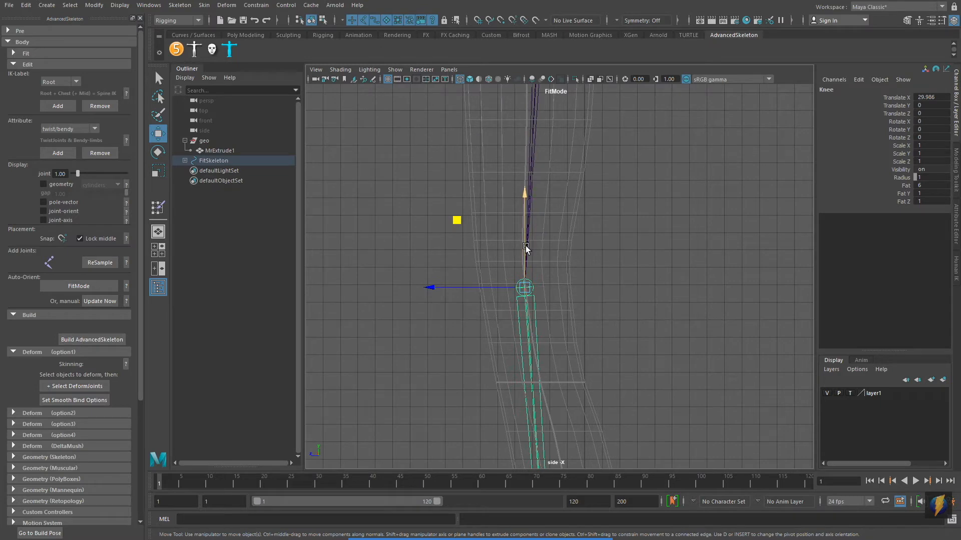
left_click_drag(523, 246, 521, 243)
Step: Move the Ankle joint up into the centre of the character's ankle, to a Translate X of about 23.8
middle_click_drag(629, 318, 610, 170, "alt")
right_click_drag(600, 255, 545, 262, "alt")
middle_click_drag(584, 310, 580, 140, "alt")
middle_click_drag(626, 351, 602, 220, "alt")
right_click_drag(617, 249, 561, 257, "alt")
left_click(535, 381)
middle_click_drag(567, 324, 585, 373, "alt")
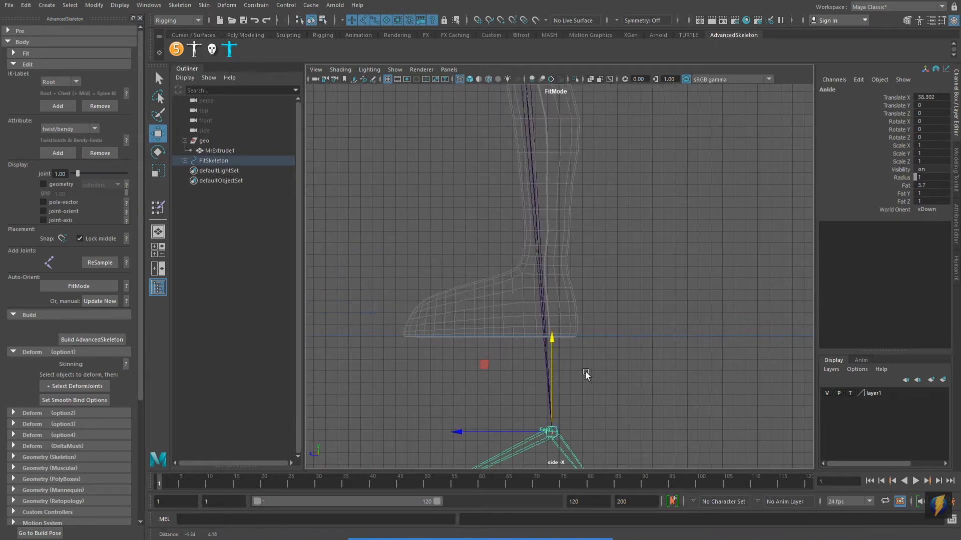
middle_click_drag(485, 359, 478, 192)
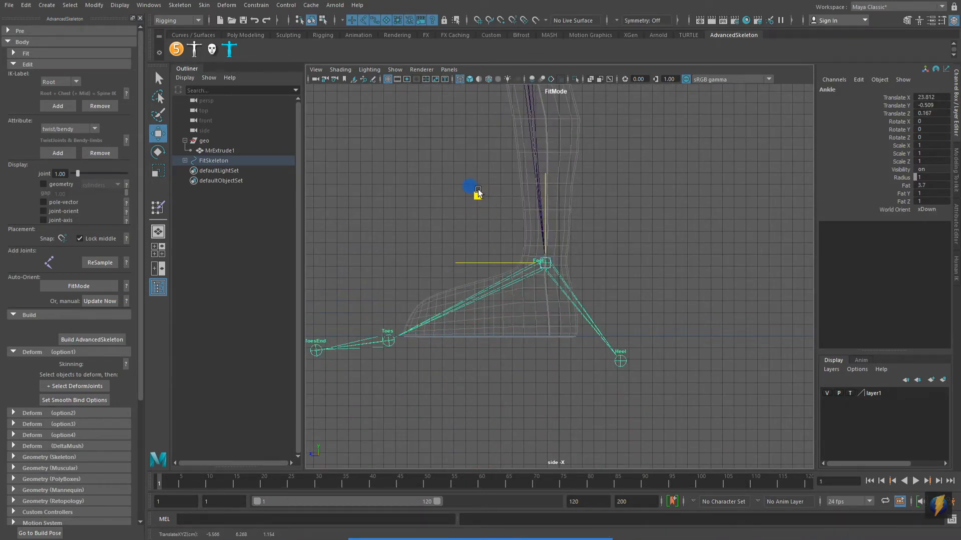
middle_click_drag(478, 193, 478, 193)
right_click_drag(520, 284, 707, 295, "alt")
middle_click_drag(557, 261, 609, 268, "alt")
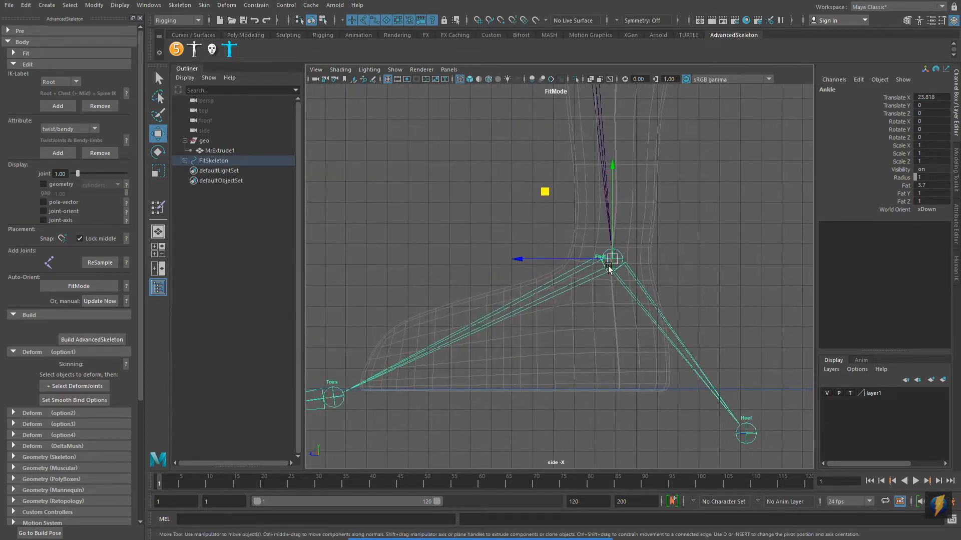
left_click_drag(586, 260, 583, 260)
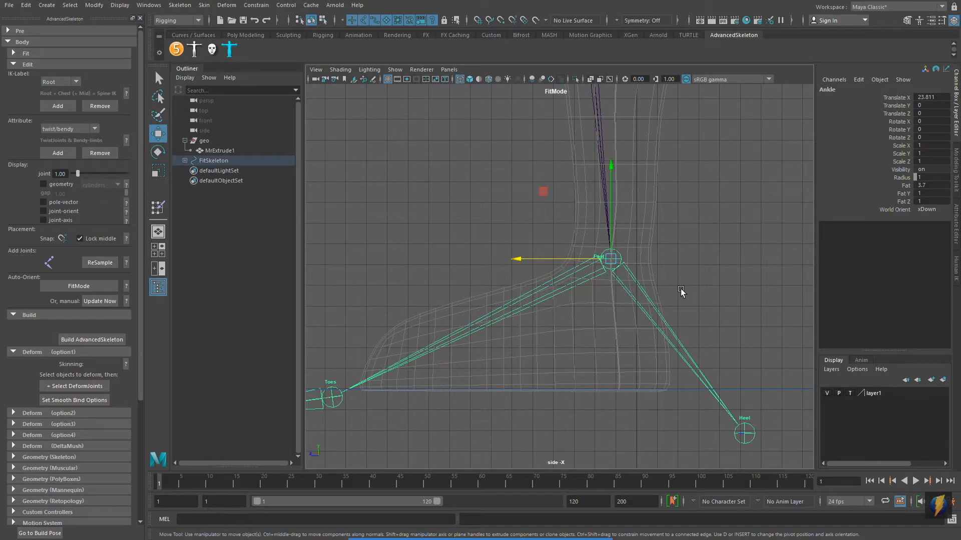
Step: Check the foot in the other view, then in the side view move the Heel joint to the foot's back lower corner
key("space")
key("space")
middle_click_drag(549, 365, 548, 275, "alt")
key("space")
key("space")
middle_click_drag(641, 346, 615, 310, "alt")
right_click_drag(615, 310, 627, 305, "alt")
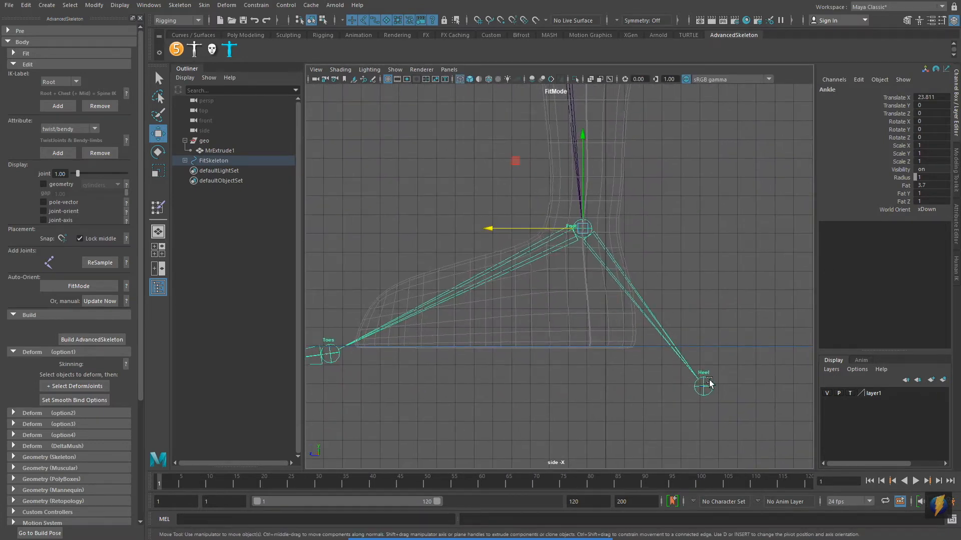
left_click(710, 383)
middle_click_drag(729, 388, 690, 368, "alt")
left_click_drag(675, 372, 603, 334)
Step: Move the Toes joint to the ball of the foot, about X 4.0, Y 6.0, and the ToesEnd joint to the shoe tip
middle_click_drag(535, 286, 713, 280, "alt")
left_click(477, 334)
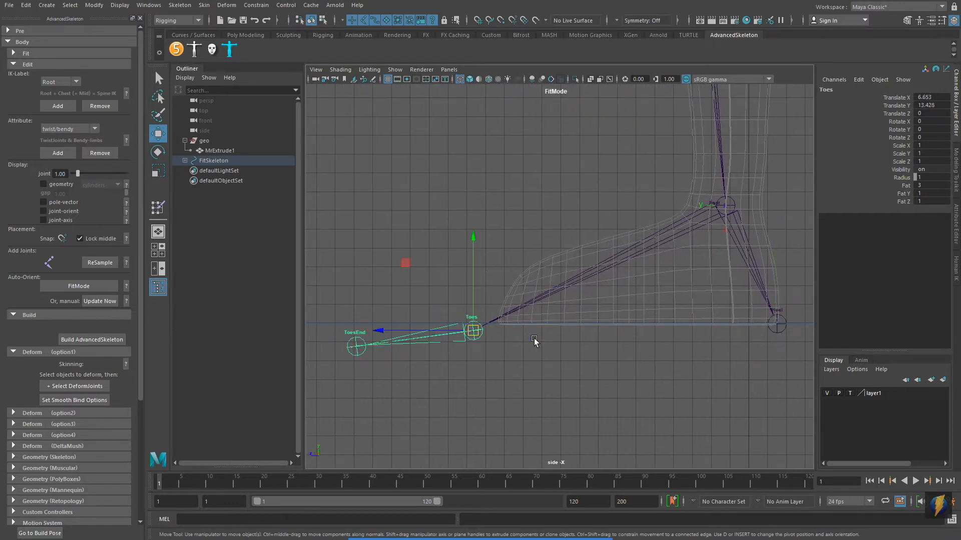
left_click_drag(475, 331, 615, 280)
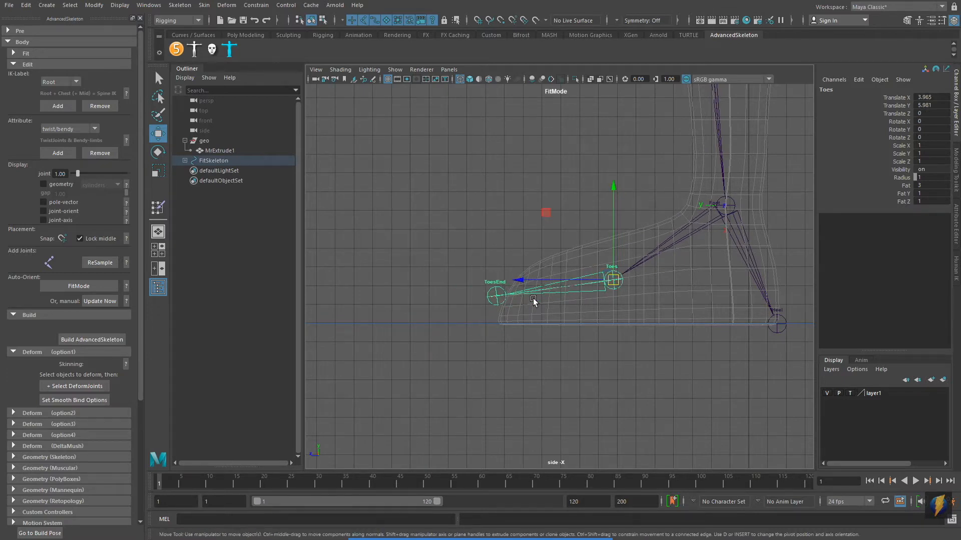
left_click(496, 296)
left_click_drag(495, 296, 476, 309)
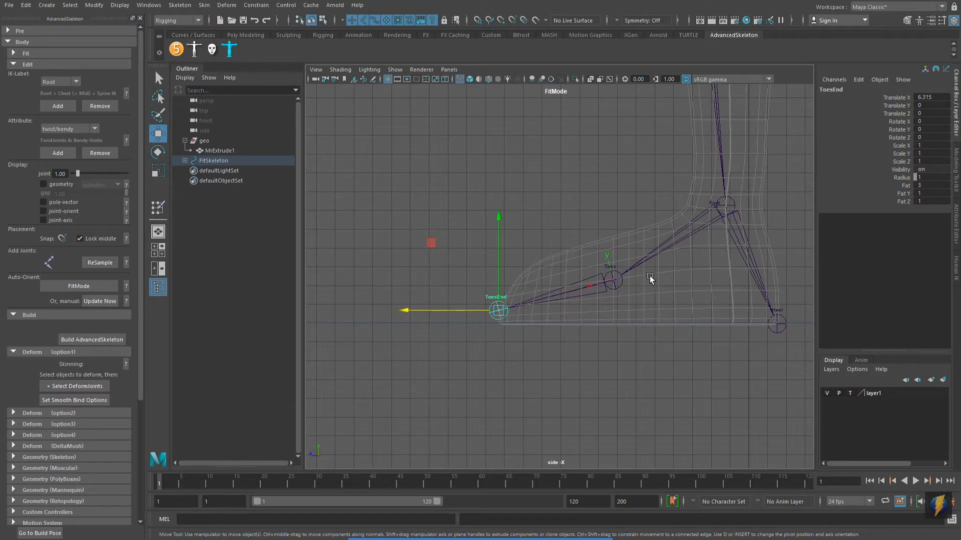
Step: Clear the joint selection and save the scene
right_click_drag(690, 268, 551, 237, "alt")
middle_click_drag(696, 128, 665, 259, "alt")
right_click_drag(665, 259, 255, 271, "alt")
middle_click_drag(521, 218, 511, 396, "alt")
right_click_drag(655, 212, 508, 201, "alt")
middle_click_drag(576, 245, 571, 304, "alt")
right_click_drag(716, 257, 173, 256, "alt")
middle_click_drag(486, 235, 487, 283, "alt")
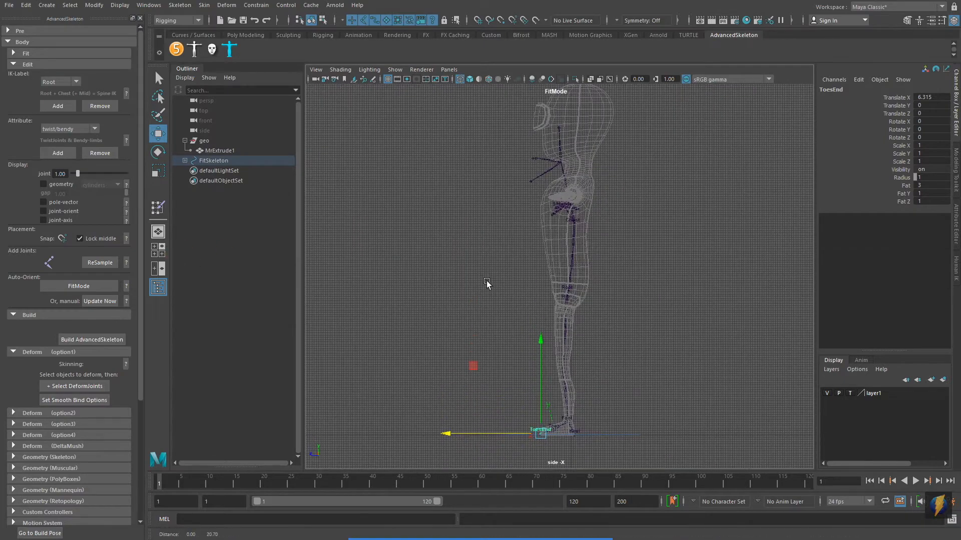
left_click(602, 313)
key("ctrl+s")
Step: Select the Spine1 joint and move it slightly forward inside the lower torso
right_click_drag(446, 310, 557, 284, "alt")
left_click(558, 283)
middle_click_drag(601, 284, 575, 286, "alt")
right_click_drag(532, 293, 664, 283, "alt")
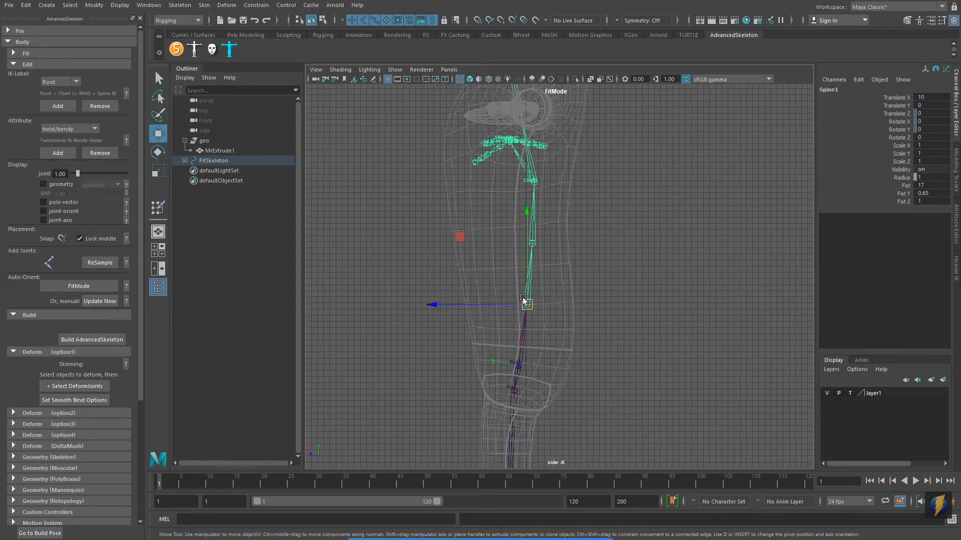
left_click_drag(514, 304, 504, 302)
Step: Move the Spine2 joint slightly forward to line up with the spine, to about X 9.9, Y 1.2
middle_click_drag(505, 302, 582, 372, "alt")
left_click(602, 320)
left_click(547, 327)
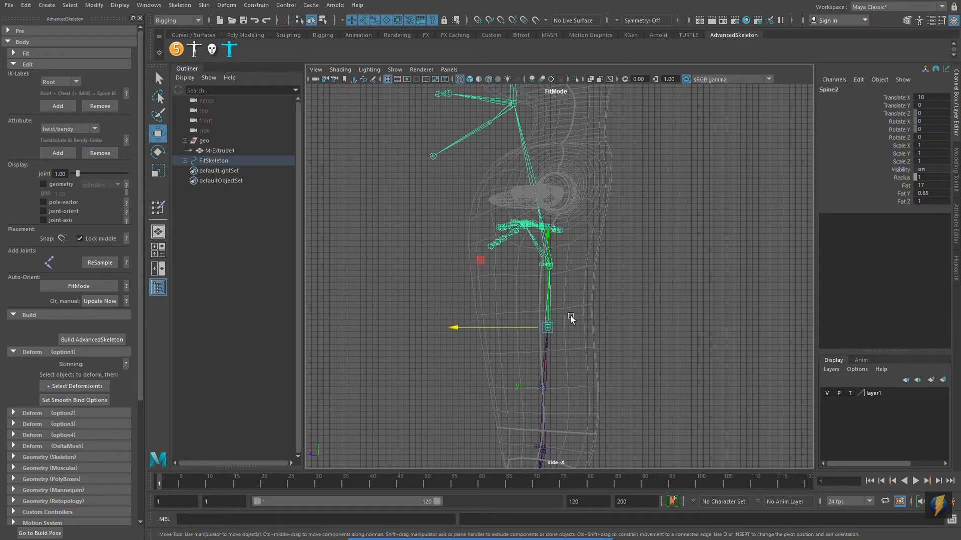
left_click_drag(521, 327, 518, 328)
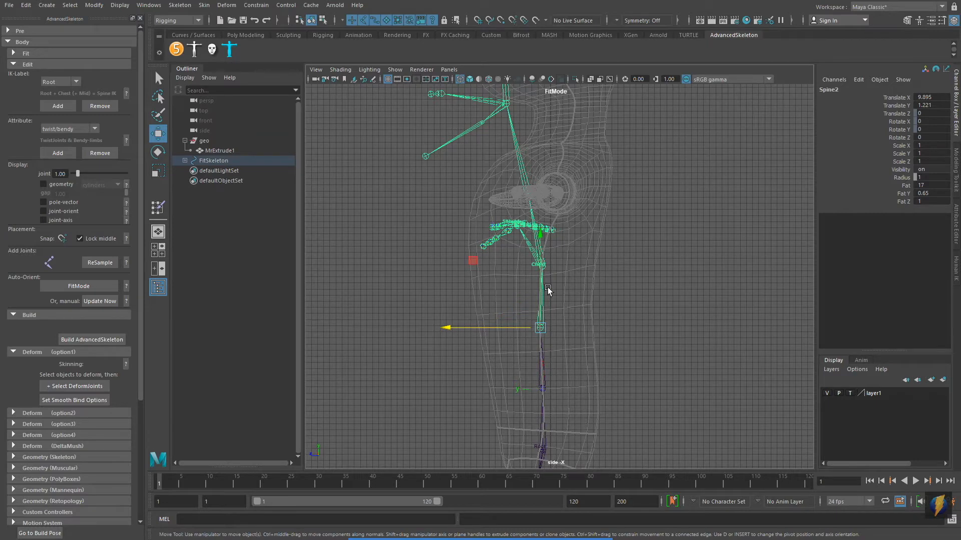
Step: Raise the Chest joint toward armpit level, to a Translate X of about 10.7
left_click_drag(541, 293, 537, 276)
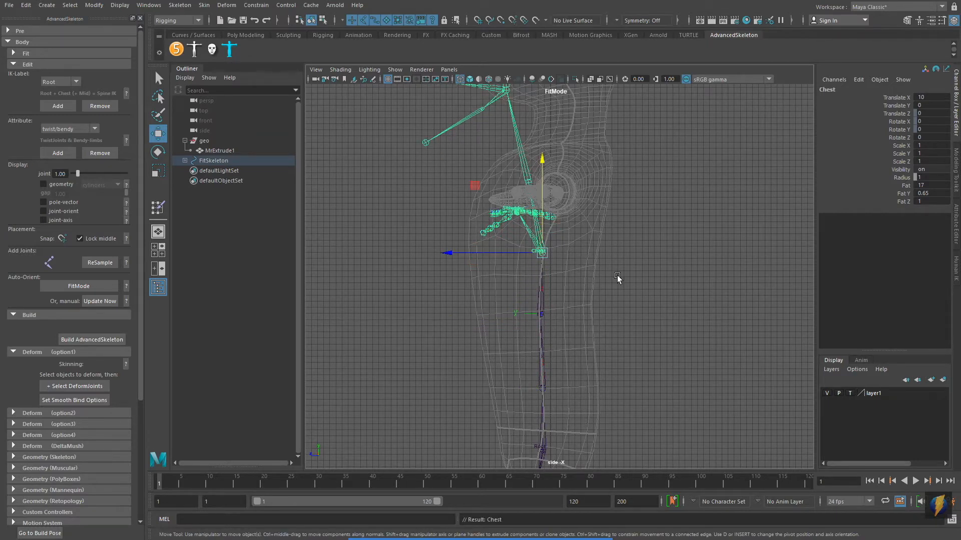
middle_click_drag(660, 290, 676, 368, "alt")
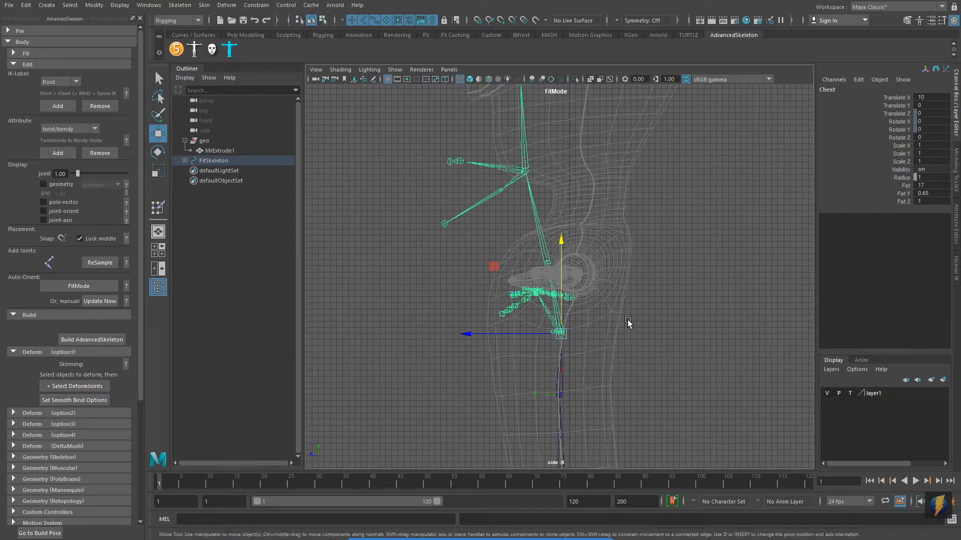
left_click_drag(563, 297, 562, 293)
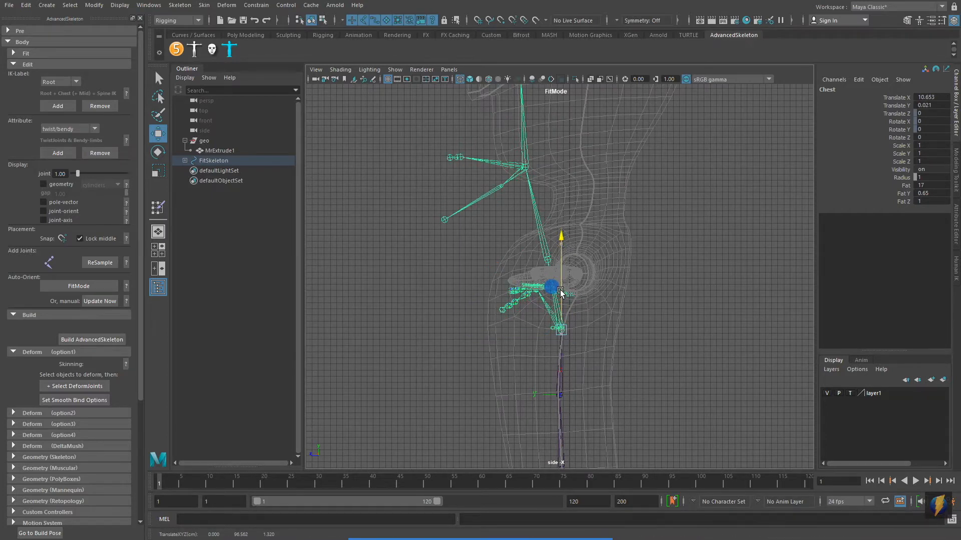
Step: Move the Neck joint back to the base of the neck and the Head joint to the skull base, about X 10.8, Y -2.6
left_click(544, 245)
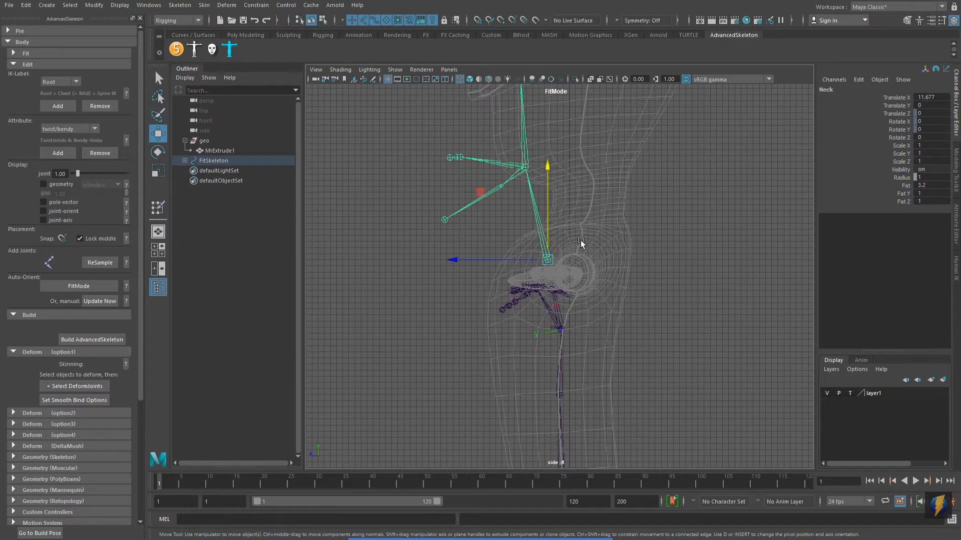
left_click_drag(547, 260, 583, 229)
middle_click_drag(638, 218, 620, 335, "alt")
left_click(542, 254)
left_click_drag(541, 254, 562, 278)
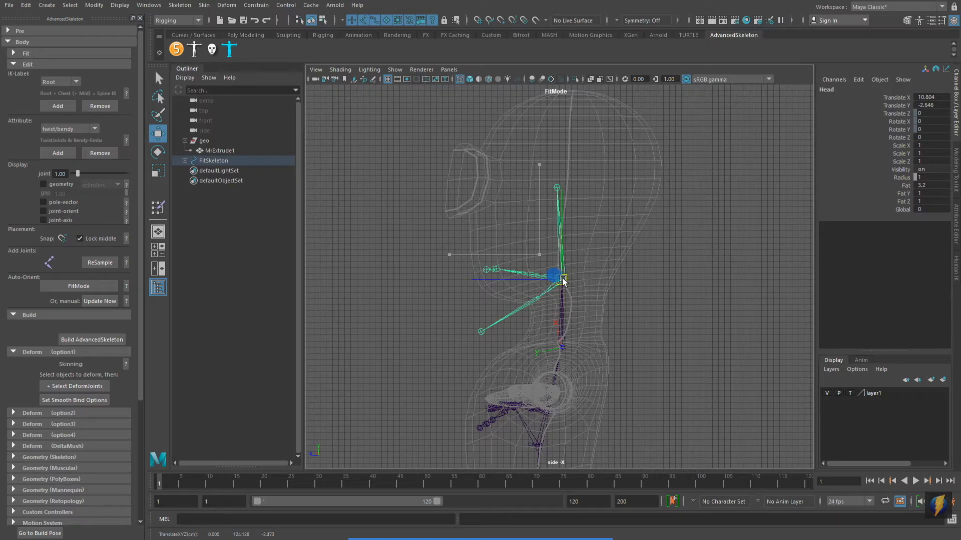
Step: Move the end joint of the head chain up to the crown of the character's head
middle_click_drag(603, 258, 584, 326, "alt")
left_click(536, 245)
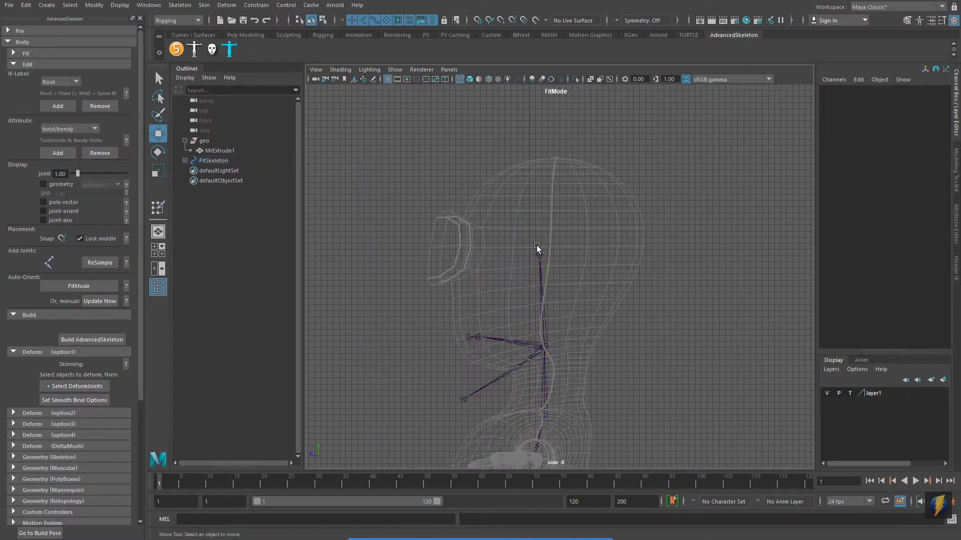
left_click(539, 252)
left_click_drag(540, 254, 556, 159)
Step: Move the Eye joint up to just behind the middle of the visor, to about X 15.6, Y 11.7
middle_click_drag(580, 251, 596, 189, "alt")
right_click_drag(595, 188, 699, 243, "alt")
left_click(461, 267)
middle_click_drag(517, 238, 553, 353, "alt")
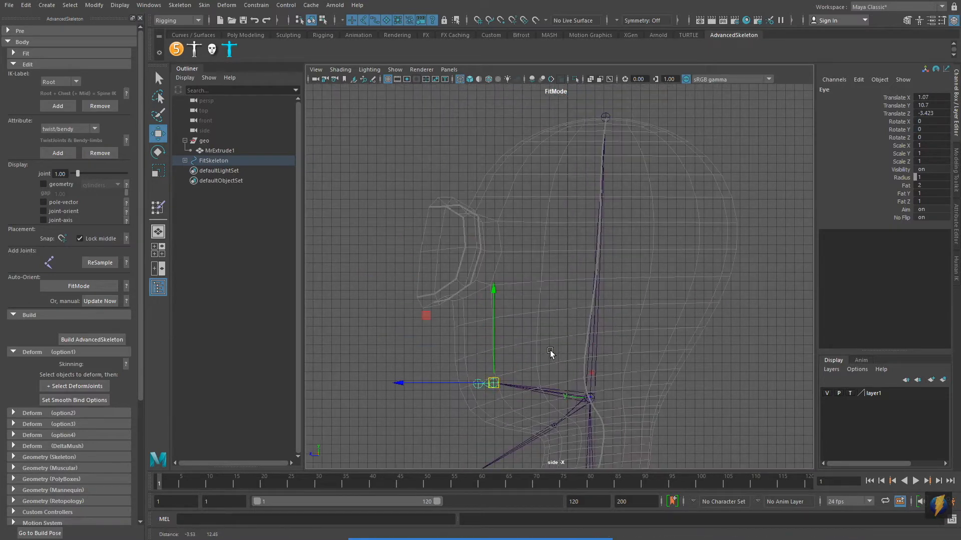
left_click_drag(493, 386, 505, 258)
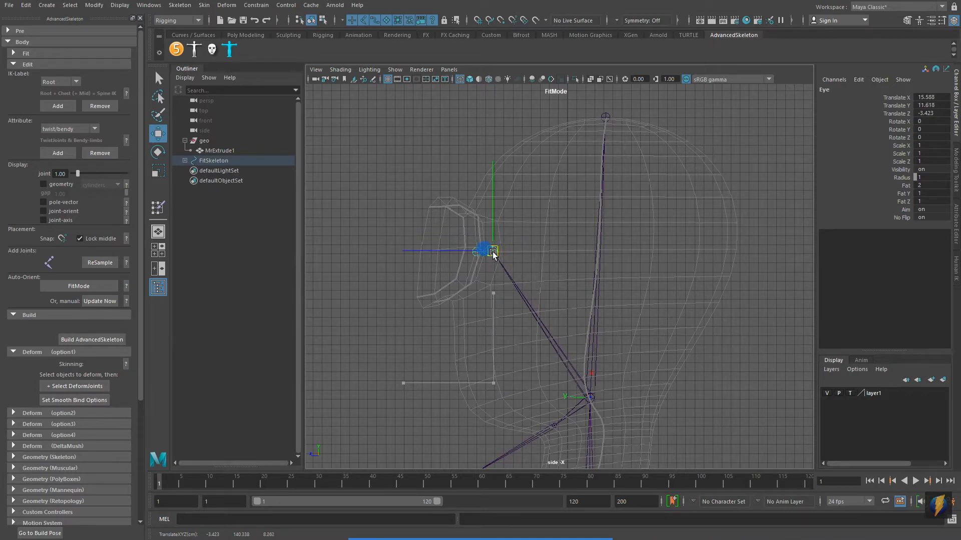
left_click_drag(492, 252, 492, 251)
Step: Raise the Jaw joint to the jaw hinge and place the JawEnd joint at the chin
middle_click_drag(554, 294, 555, 180, "alt")
left_click(555, 311)
left_click_drag(556, 311, 553, 259)
left_click_drag(469, 310, 468, 298)
right_click_drag(651, 333, 575, 299, "alt")
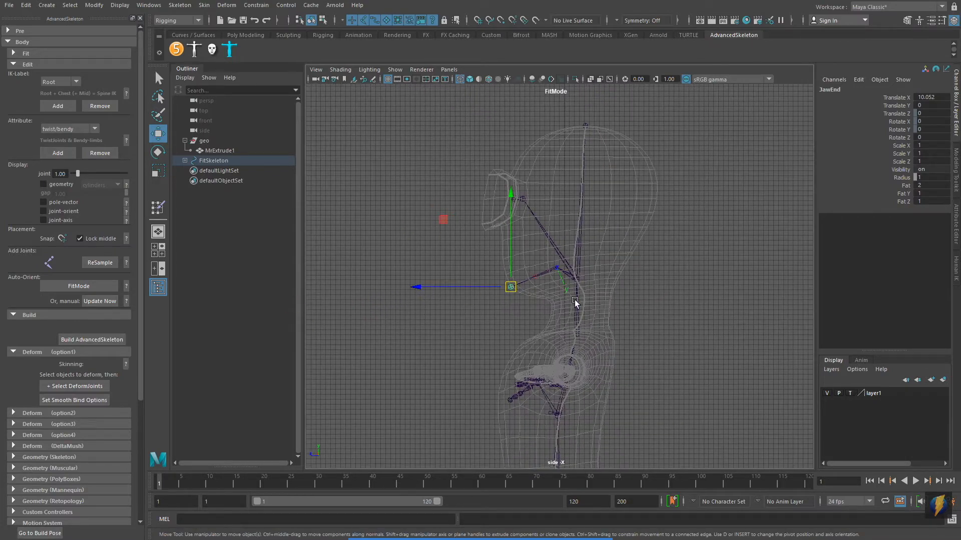
Step: In the front view, move the Eye joint outward from the head's centre, to a Translate Z of about -6.2
key("space")
key("space")
middle_click_drag(506, 340, 524, 465, "alt")
middle_click_drag(569, 303, 685, 309, "alt")
left_click(717, 276)
middle_click_drag(732, 247, 660, 429, "alt")
scroll(692, 278, "up", 3)
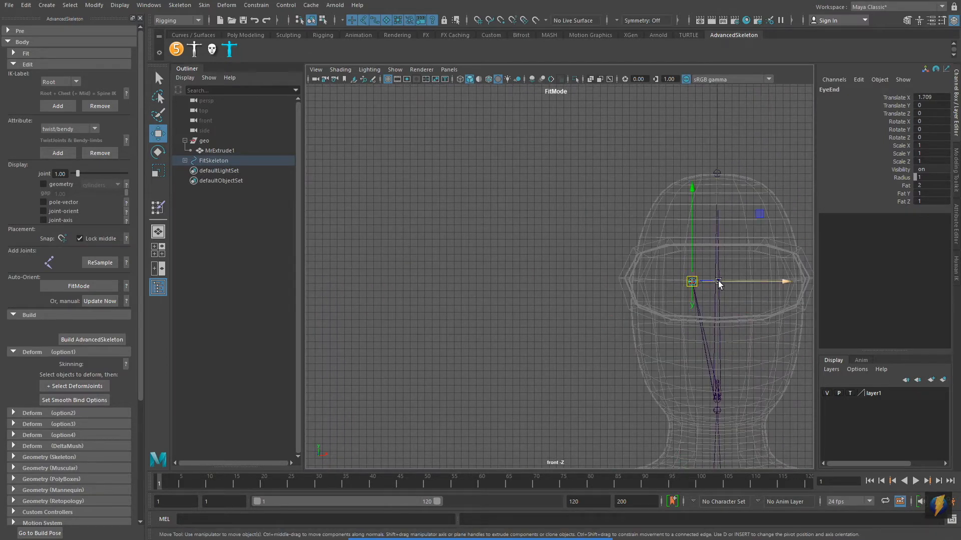
key("Up")
left_click_drag(751, 281, 747, 282)
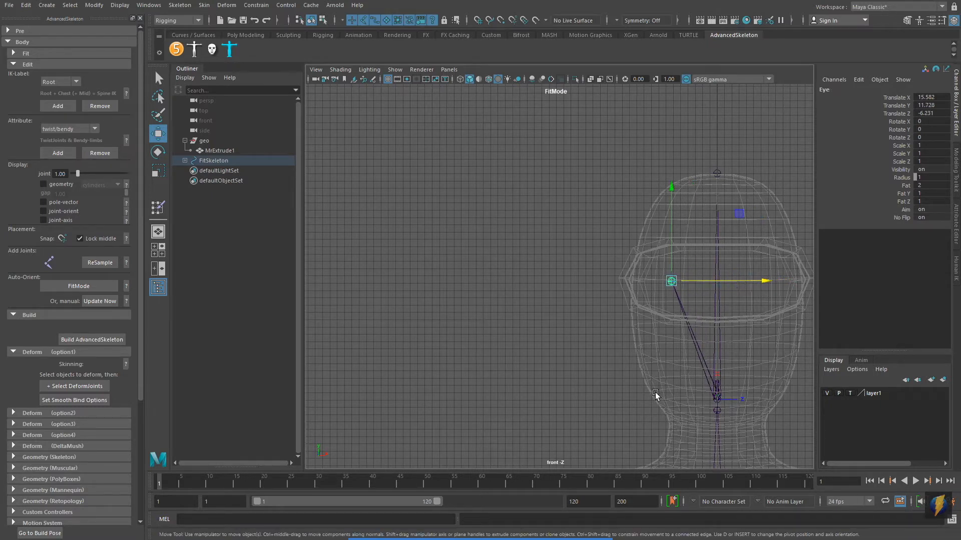
Step: Raise the Scapula joint so the arm chain runs through the middle of the arm, to about X 8.5, Y 6.2
middle_click_drag(639, 406, 622, 119, "alt")
left_click(649, 262)
middle_click_drag(687, 275, 750, 301, "alt")
right_click_drag(750, 301, 516, 294, "alt")
middle_click_drag(516, 293, 580, 303, "alt")
left_click_drag(738, 252, 740, 242)
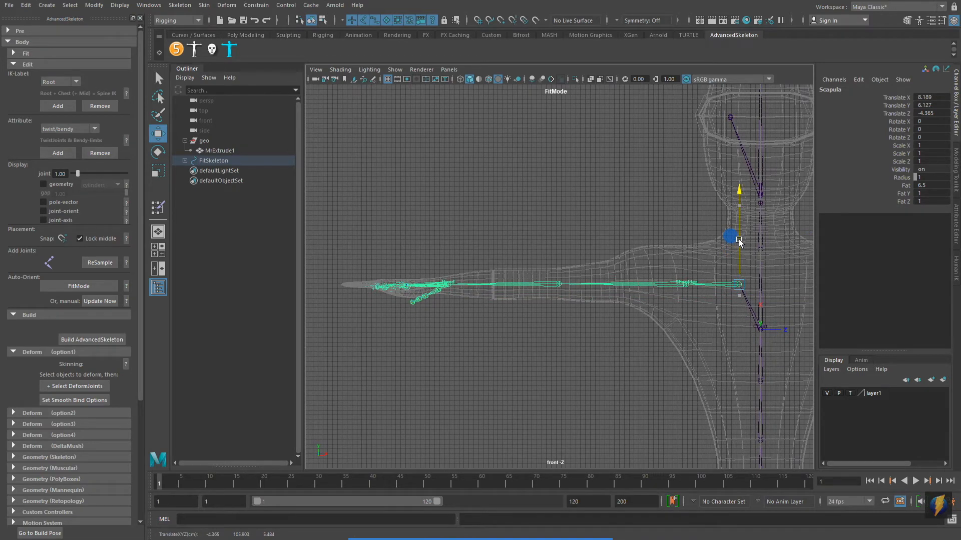
left_click_drag(739, 243, 739, 242)
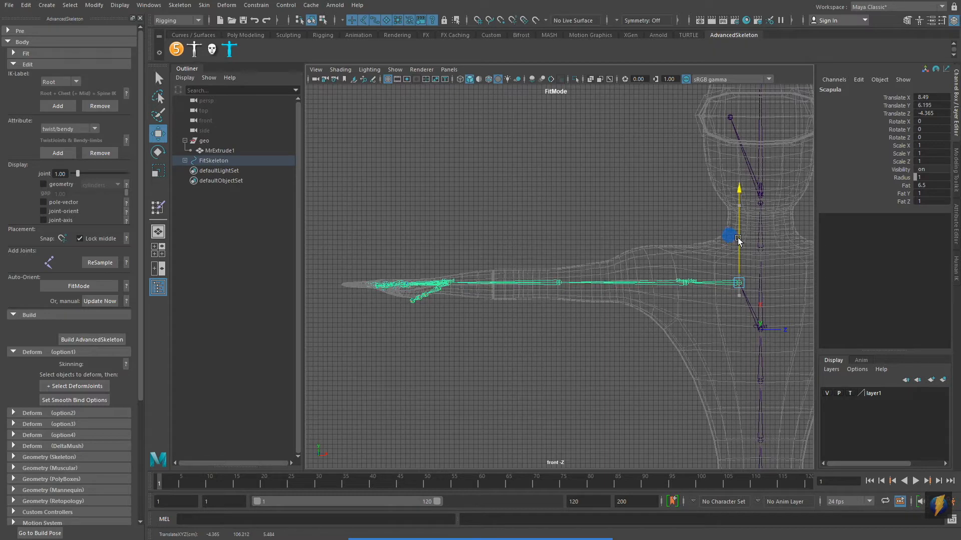
Step: Move the Shoulder joint outward to the character's shoulder, to a Translate X of about 19
middle_click_drag(682, 264, 622, 254, "alt")
right_click_drag(622, 254, 669, 250, "alt")
left_click(634, 255)
left_click(632, 273)
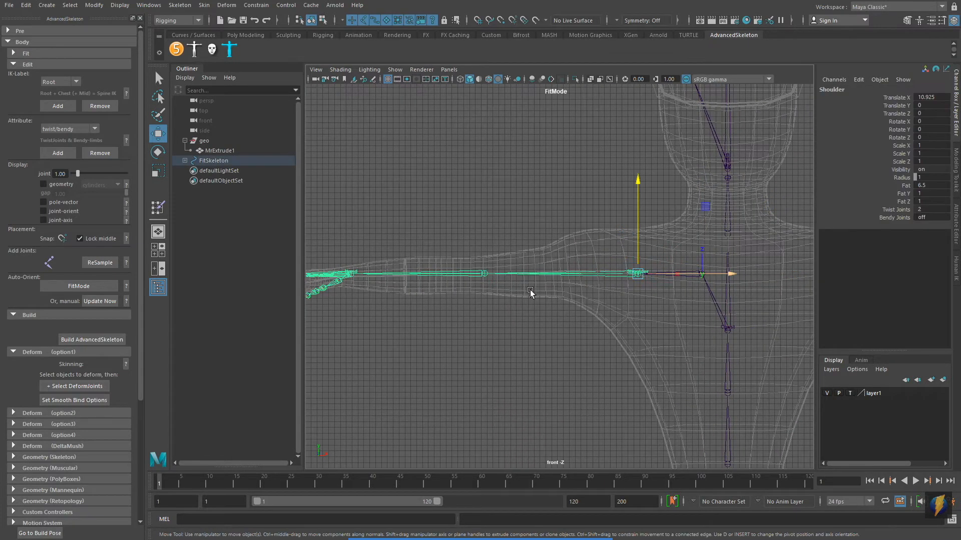
right_click_drag(588, 282, 671, 293, "alt")
left_click_drag(711, 271, 651, 272)
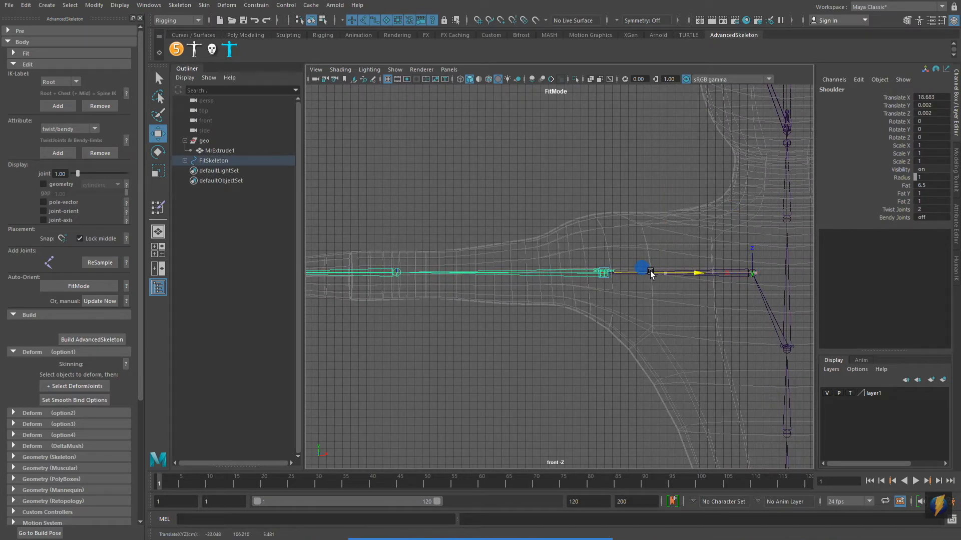
left_click_drag(651, 273, 650, 273)
left_click_drag(648, 273, 649, 272)
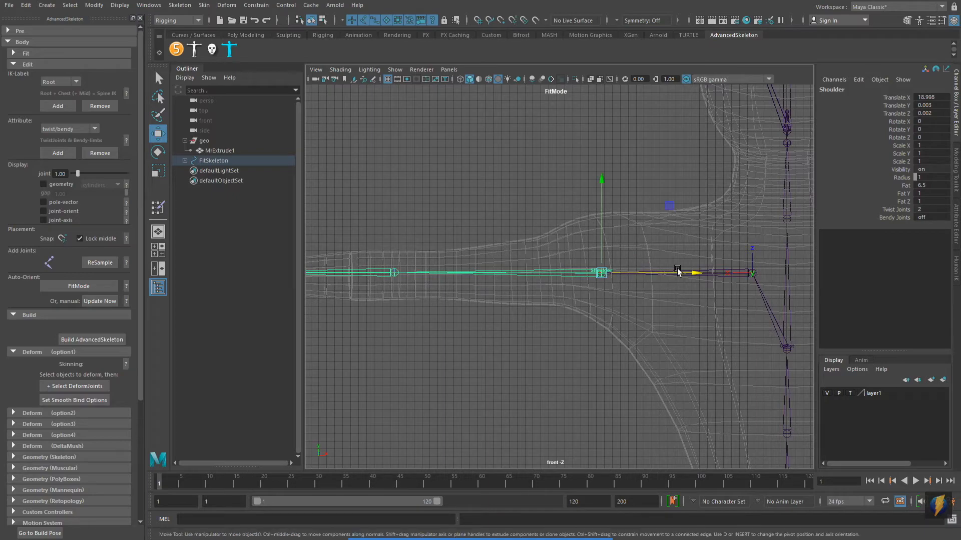
Step: In the top view, move the Scapula joint back so the arm chain sits inside the arm, to about X 10.0, Y -0.4
left_click(728, 256)
left_click(751, 270)
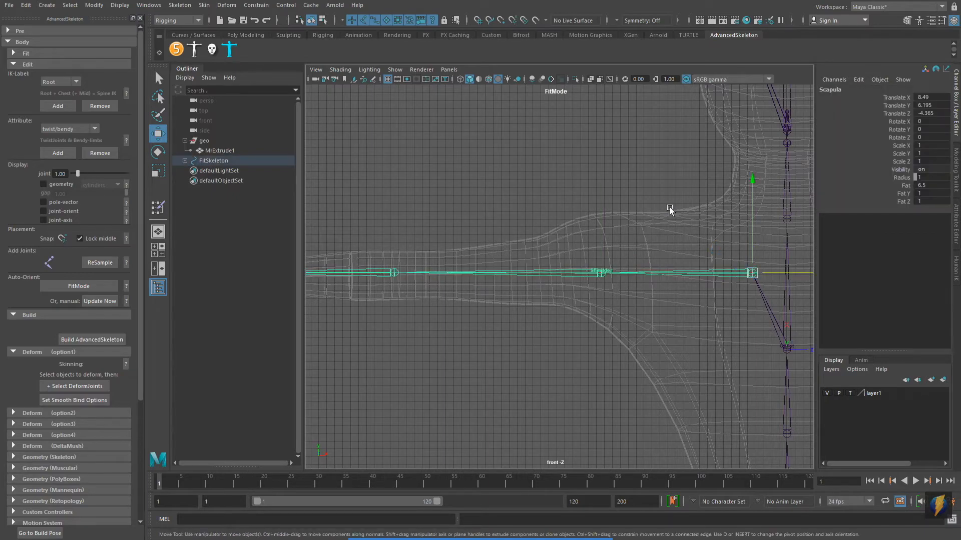
key("space")
key("space")
middle_click_drag(516, 215, 732, 228, "alt")
right_click_drag(690, 229, 450, 242, "alt")
middle_click_drag(451, 242, 571, 241, "alt")
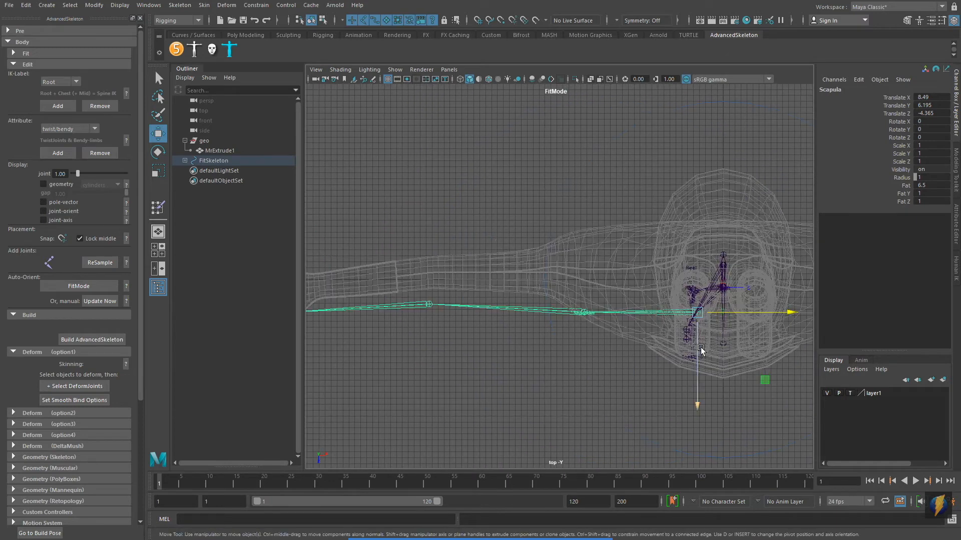
left_click_drag(696, 350, 681, 312)
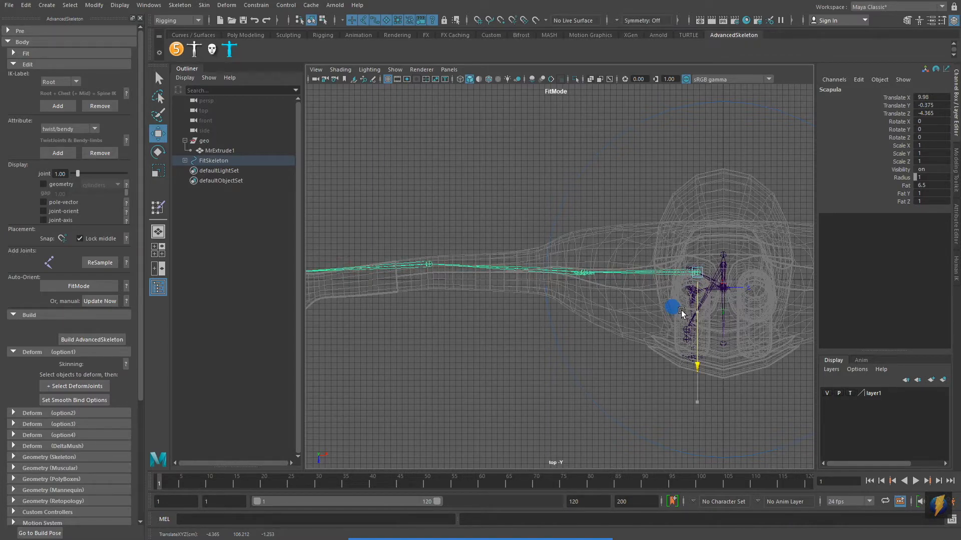
Step: In the top view, rotate the Shoulder joint slightly so the arm chain follows the middle of the character's arm
middle_click_drag(597, 296, 677, 296, "alt")
left_click(628, 268)
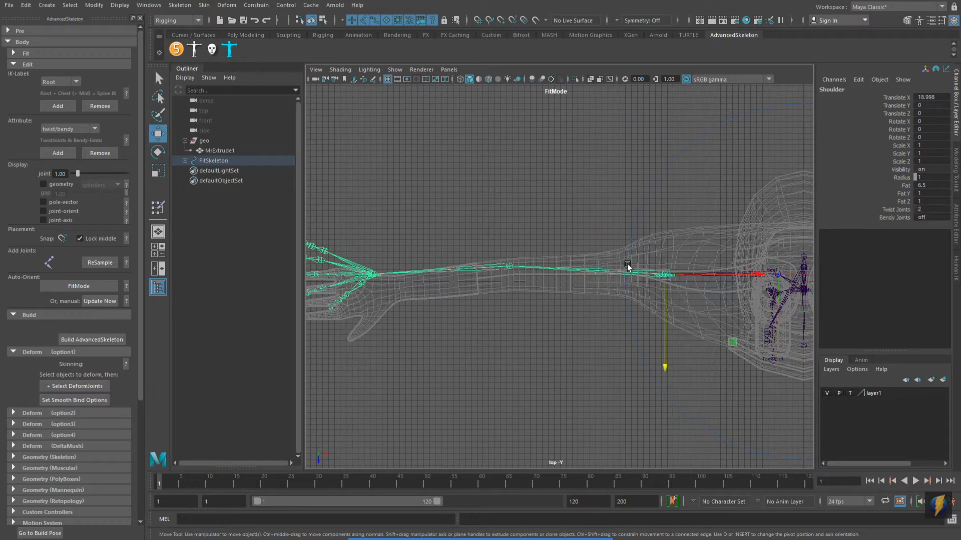
key("e")
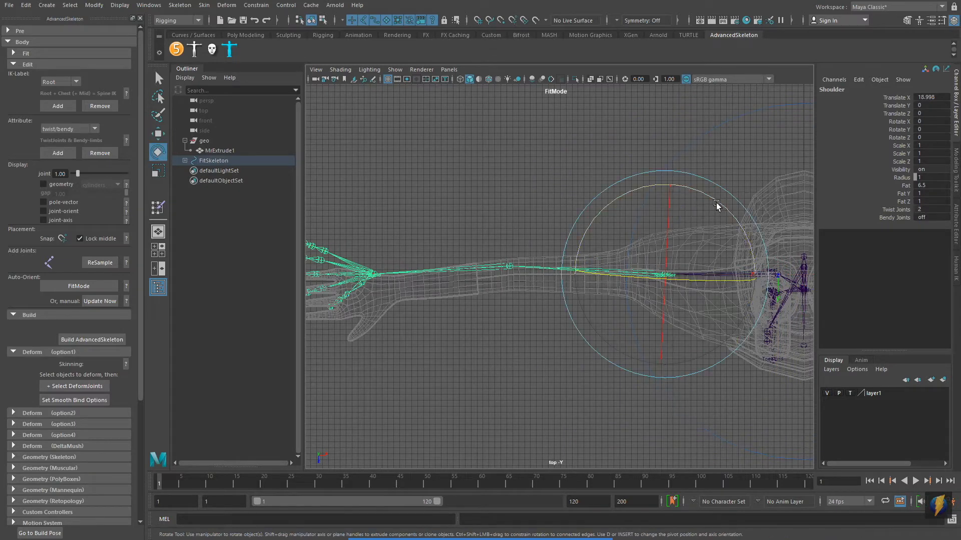
left_click_drag(717, 202, 712, 199)
scroll(691, 283, "up", 6)
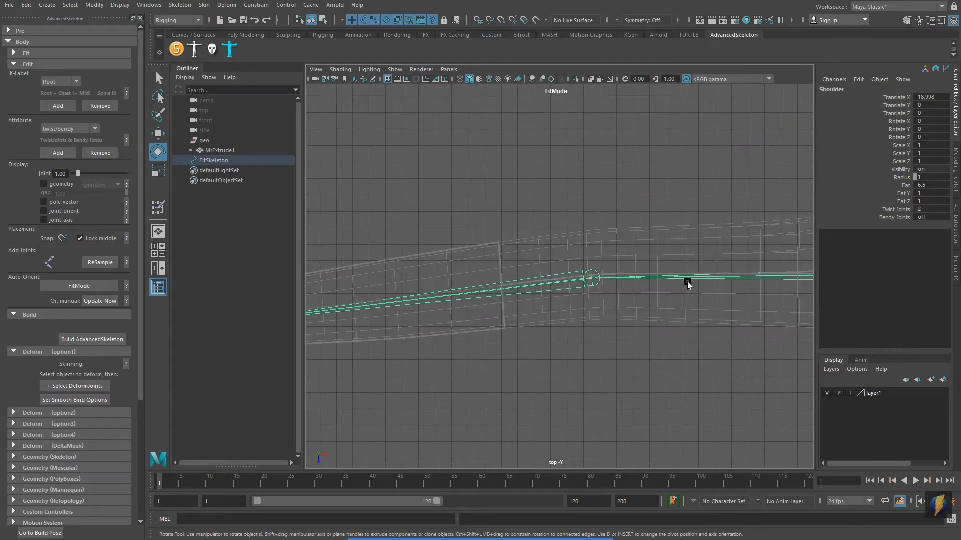
Step: Move the Elbow joint inward to the bend of the character's arm, to a Translate X of about 25.5
left_click(594, 271)
scroll(695, 343, "down", 4)
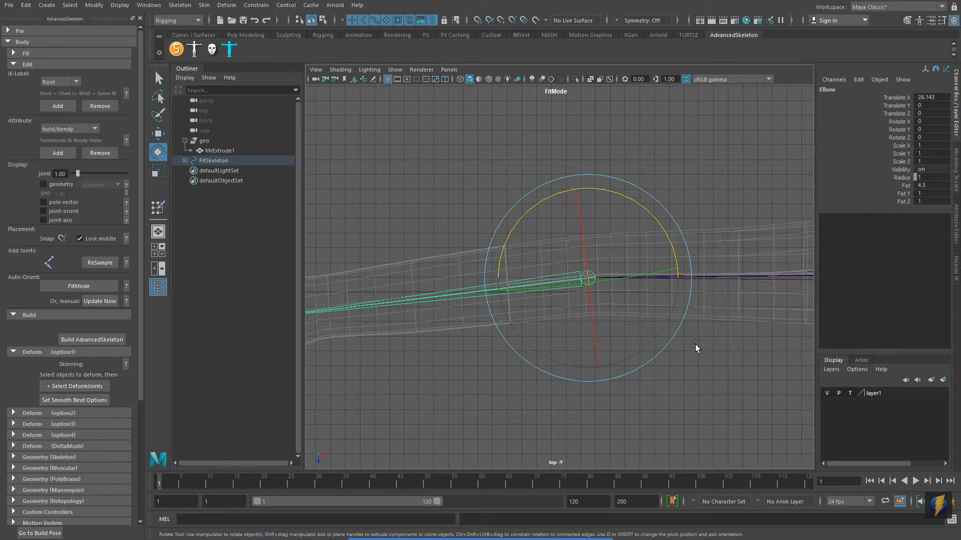
scroll(685, 346, "up", 2)
key("w")
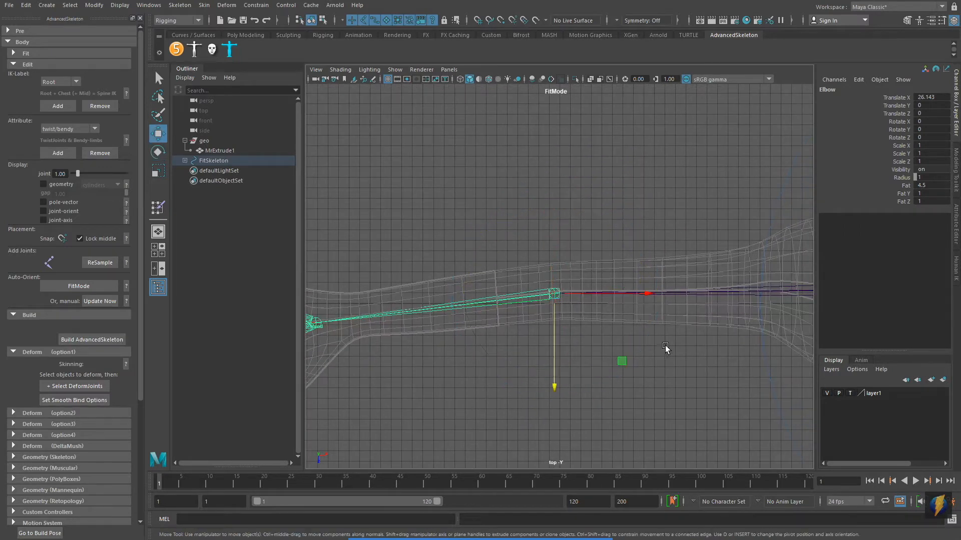
mouse_move(621, 358)
middle_mouse_down()
mouse_move(639, 358)
mouse_move(629, 358)
middle_mouse_up()
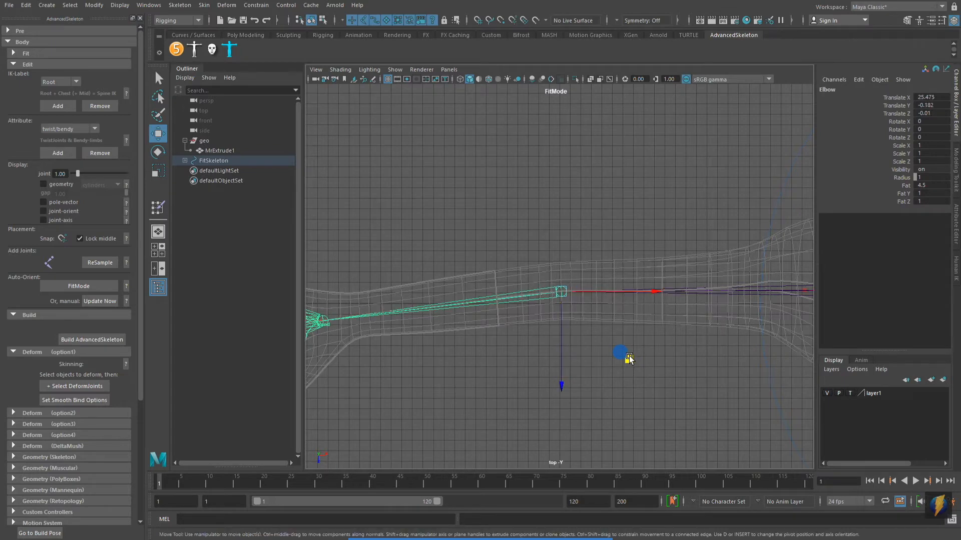
Step: Move the Wrist joint back to the character's wrist, to a Translate X of about 19.3
middle_click_drag(479, 320, 691, 292, "alt")
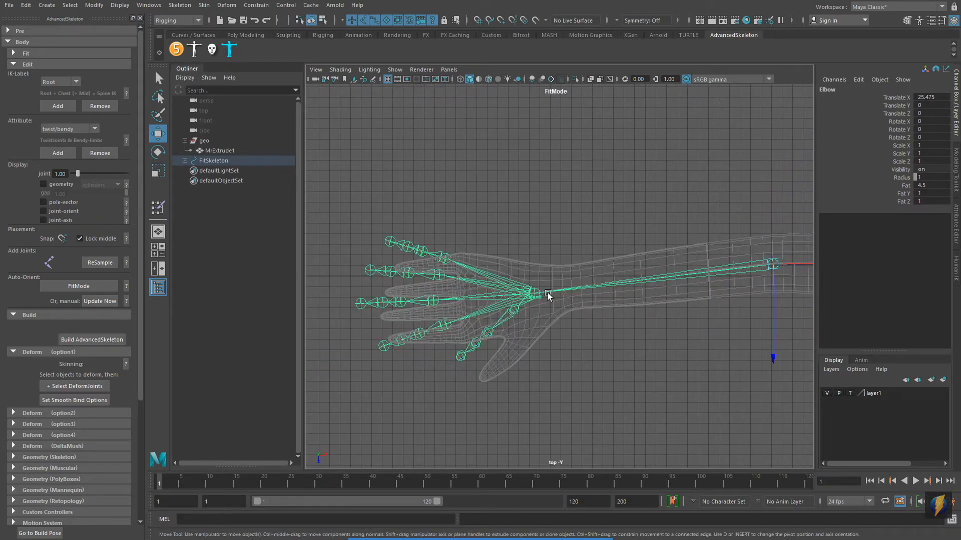
left_click(537, 291)
right_click_drag(590, 315, 611, 317, "alt")
middle_click_drag(589, 361, 642, 361)
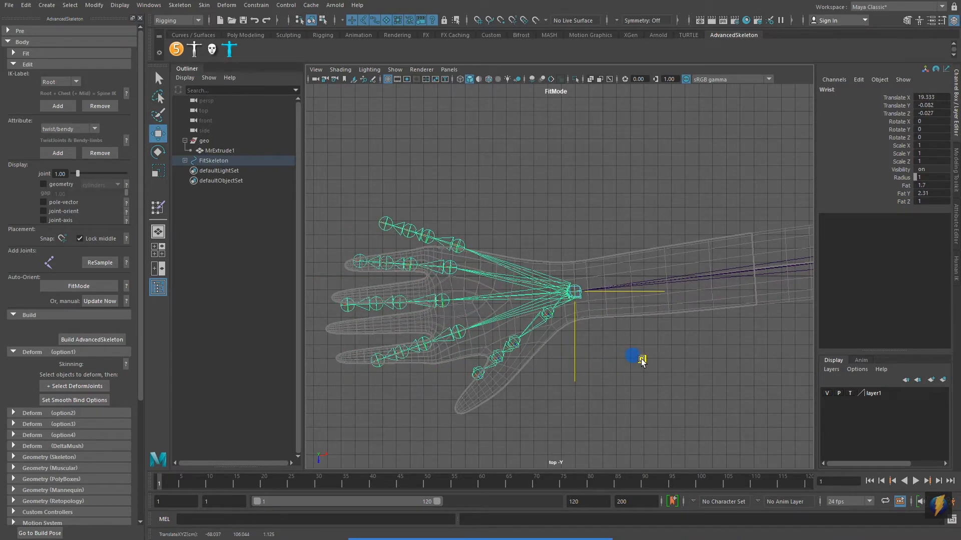
Step: Check the wrist and hand joints against the mesh in another orthographic view
key("space")
key("space")
middle_click_drag(554, 347, 627, 338, "alt")
middle_click_drag(463, 210, 579, 218, "alt")
key("space")
key("space")
middle_click_drag(780, 248, 568, 260, "alt")
scroll(569, 260, "down", 3)
middle_click_drag(320, 272, 430, 266, "alt")
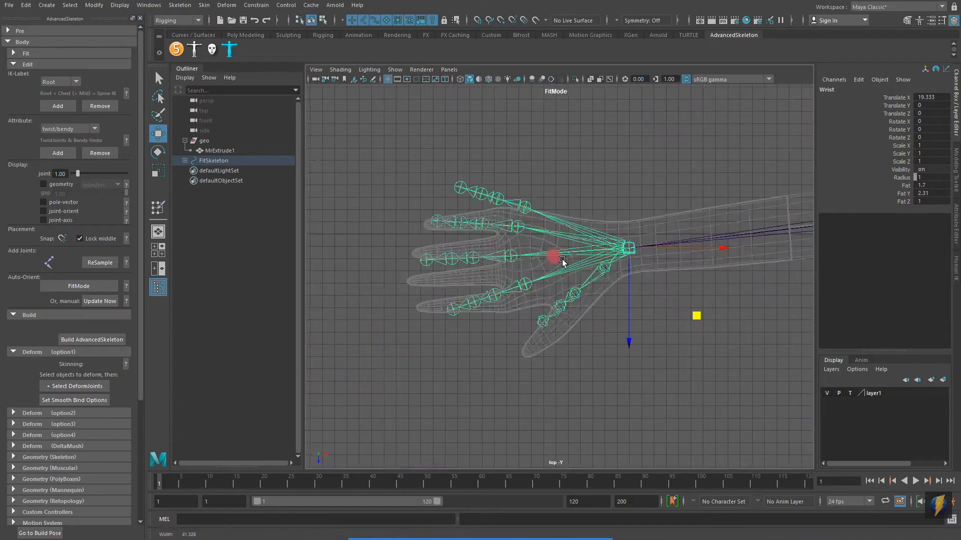
Step: Rotate the ThumbFinger1 joint so the thumb chain points along the character's thumb
scroll(527, 240, "up", 3)
left_click(661, 275)
key("e")
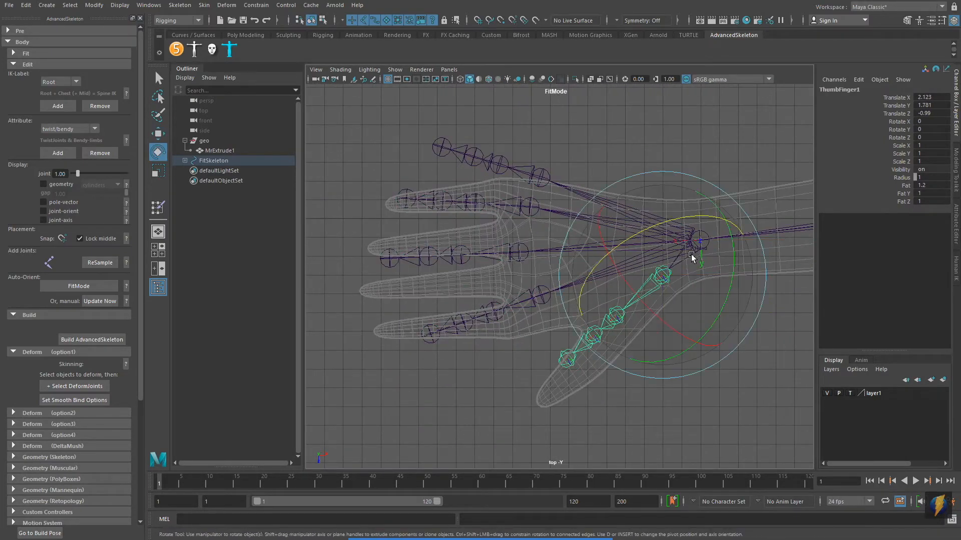
key("space")
key("space")
left_click_drag(647, 212, 682, 243)
key("space")
key("space")
key("f")
left_click_drag(625, 317, 630, 331)
Step: Move the remaining thumb joints outward so the chain extends to the tip of the character's thumb
left_click(566, 271)
left_click(564, 270)
key("w")
key("Down")
middle_click_drag(611, 355, 539, 429)
key("Down")
middle_click_drag(494, 243, 591, 289, "alt")
Step: Select the base joints of all four fingers and raise them together in the front view to the middle of the hand
left_click(590, 292)
left_click(576, 287)
left_click(550, 238, "shift")
left_click(561, 193, "shift")
left_click(572, 152, "shift")
key("space")
key("space")
scroll(530, 310, "up", 3)
left_click_drag(575, 255, 576, 243)
Step: Check the height of the individual finger joints against the hand mesh in the front view
scroll(561, 245, "up", 2)
left_click(547, 227)
left_click(544, 248)
middle_click_drag(547, 238, 617, 229, "alt")
left_click(650, 250)
left_click(651, 227)
left_click(618, 253)
left_click(611, 248)
Step: In the top view, move IndexFinger1 to the index knuckle, about X 9.6, Y 3.5, and rotate its chain along the finger
key("space")
key("space")
scroll(584, 283, "up", 1)
left_click(577, 291)
left_click_drag(642, 359, 624, 388)
key("e")
left_click_drag(614, 253, 623, 266)
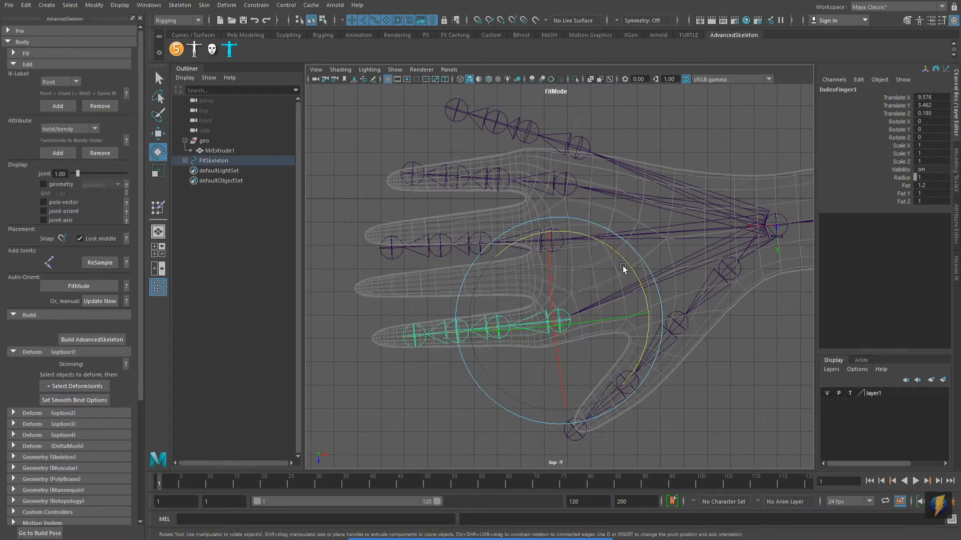
Step: Move the middle finger's base joint to its knuckle and rotate its chain to follow the middle finger
left_click(583, 233)
key("w")
left_click_drag(554, 241, 552, 276)
key("e")
left_click_drag(603, 205, 549, 225)
Step: Move the ring finger's base joint to its knuckle and rotate its chain to follow the ring finger
key("w")
left_click(564, 182)
key("e")
left_click_drag(611, 164, 605, 158)
key("w")
left_click_drag(548, 243, 548, 240)
key("e")
left_click_drag(610, 160, 622, 134)
Step: Move PinkyFinger1 to the pinky knuckle, about X 9.4, Y -4.5, and rotate its chain to follow the little finger
left_click(590, 137)
left_click(580, 147)
key("w")
key("e")
scroll(470, 337, "up", 3)
middle_click_drag(470, 337, 575, 306, "alt")
left_click(571, 310)
key("w")
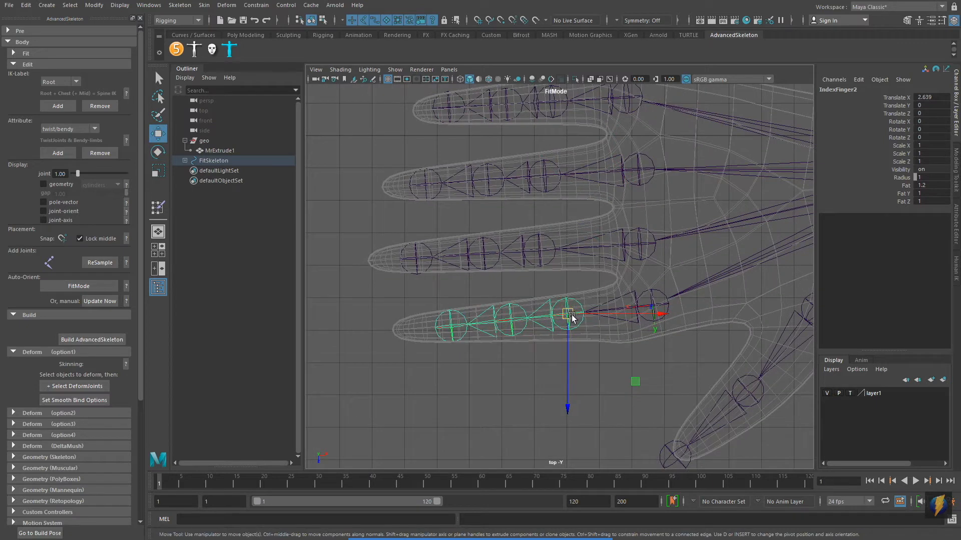
left_click_drag(571, 316, 534, 323)
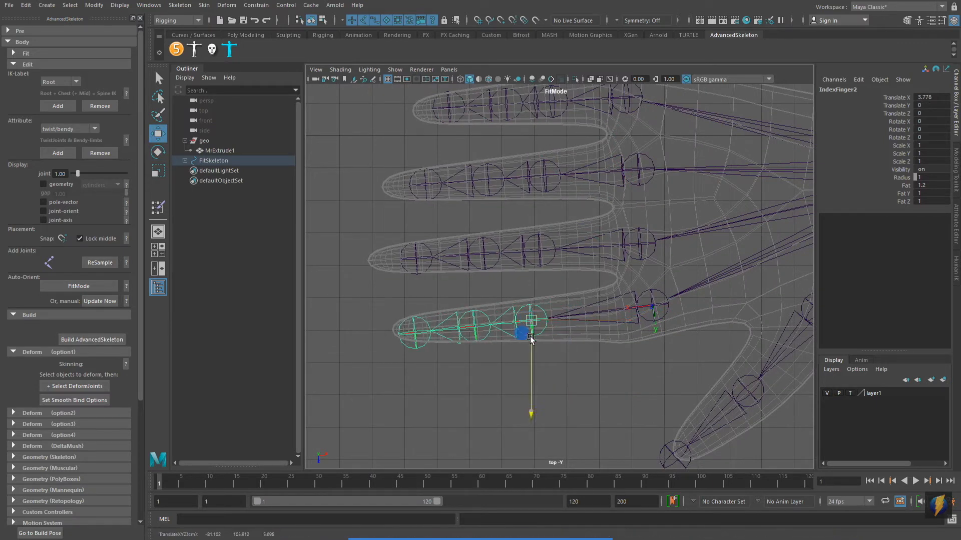
key("ctrl+z")
key("ctrl+z")
Step: Slide the index finger's outer joints along the finger axis to match its knuckles and reach the fingertip
left_click(890, 114)
left_click_drag(536, 318, 356, 336)
left_click(474, 324)
left_click(392, 320)
left_click(514, 319)
left_click_drag(489, 324, 502, 325)
left_click(459, 324)
left_click_drag(444, 325, 437, 326)
left_click(392, 331)
left_click_drag(370, 336, 369, 335)
Step: Slide the middle finger's outer joints along the finger axis to its knuckles and fingertip
left_click(484, 252)
left_click_drag(465, 256, 356, 262)
left_click(369, 250)
Step: Slide the ring finger's outer joints along the finger axis to its knuckles and fingertip
middle_click_drag(554, 161, 562, 223, "alt")
left_click(557, 229)
left_click_drag(524, 239, 425, 247)
left_click(473, 243)
left_click(386, 249)
left_click_drag(356, 251, 362, 250)
Step: Slide the pinky's outer joints along the finger axis to its knuckles and tip, with PinkyFinger4 at Translate X about 1.6
middle_click_drag(565, 160, 567, 207, "alt")
left_click(566, 208)
left_click_drag(523, 213, 413, 218)
left_click(492, 214)
left_click(420, 205)
right_click_drag(711, 249, 576, 248, "alt")
middle_click_drag(703, 268, 586, 253, "alt")
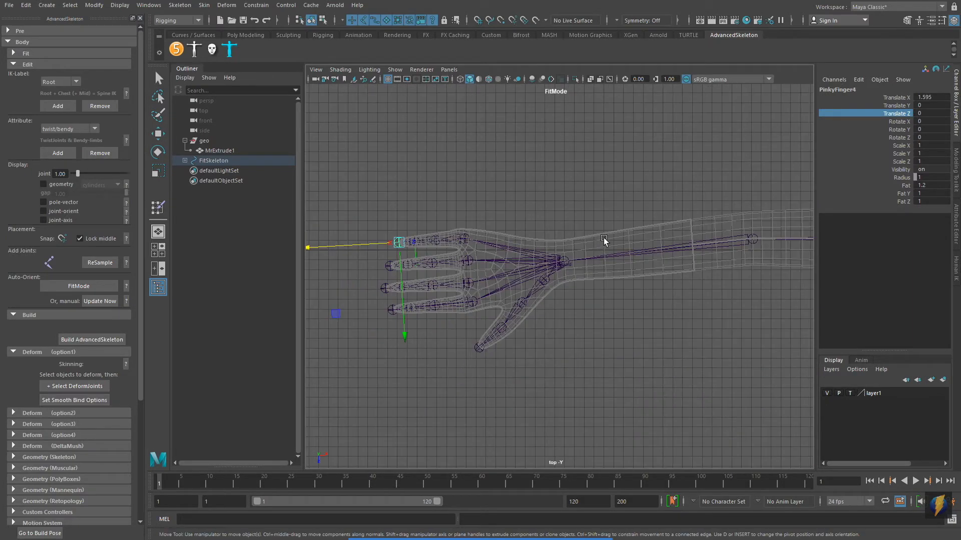
Step: In the front view, rotate the PinkyFinger1 joint so the pinky chain runs inside the little finger
left_click(629, 252)
key("space")
key("space")
middle_click_drag(502, 337, 603, 321, "alt")
right_click_drag(603, 320, 668, 302, "alt")
left_click(668, 302)
left_click(668, 302)
key("e")
left_click_drag(739, 193, 709, 181)
key("w")
key("e")
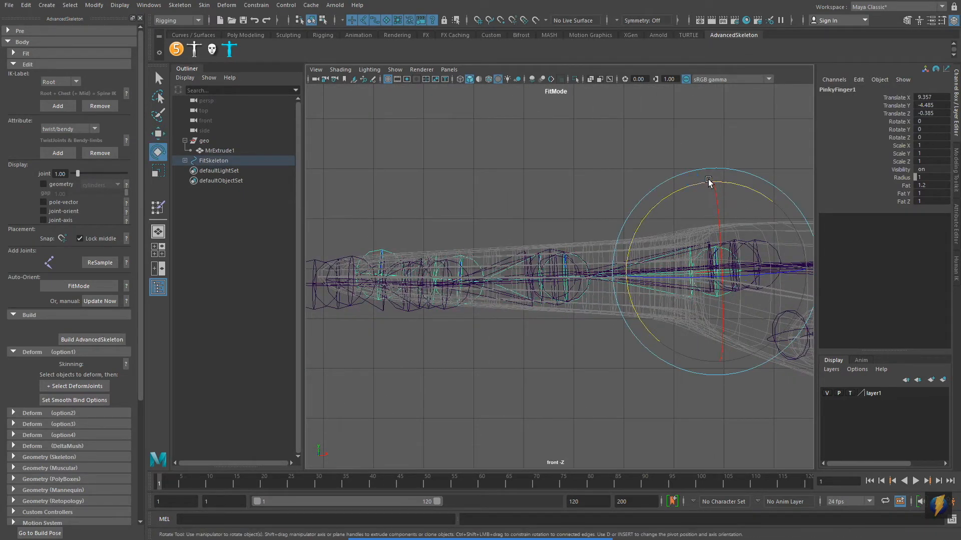
Step: Examine the fitted arm and hand joints in the top view and the whole character in the side view
key("space")
key("space")
middle_click_drag(510, 194, 595, 190, "alt")
right_click_drag(595, 210, 575, 272, "alt")
middle_click_drag(626, 270, 396, 268, "alt")
right_click_drag(647, 263, 501, 265, "alt")
middle_click_drag(649, 261, 463, 261, "alt")
right_click_drag(602, 259, 290, 250, "alt")
middle_click_drag(553, 271, 585, 263, "alt")
key("space")
key("space")
scroll(651, 341, "down", 3)
middle_click_drag(651, 347, 656, 232, "alt")
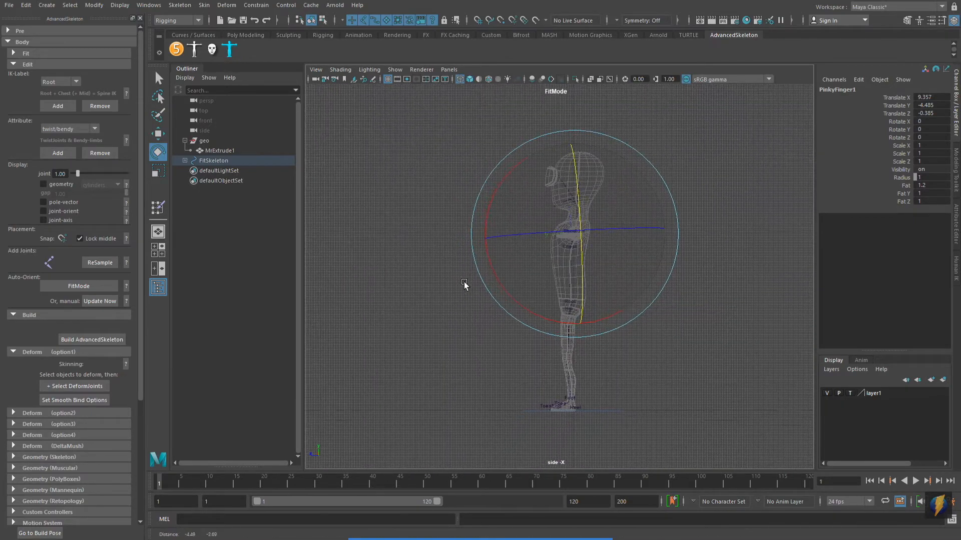
Step: Select the Root joint to highlight the fit skeleton and review its alignment with the whole character in the front view
left_click(660, 333)
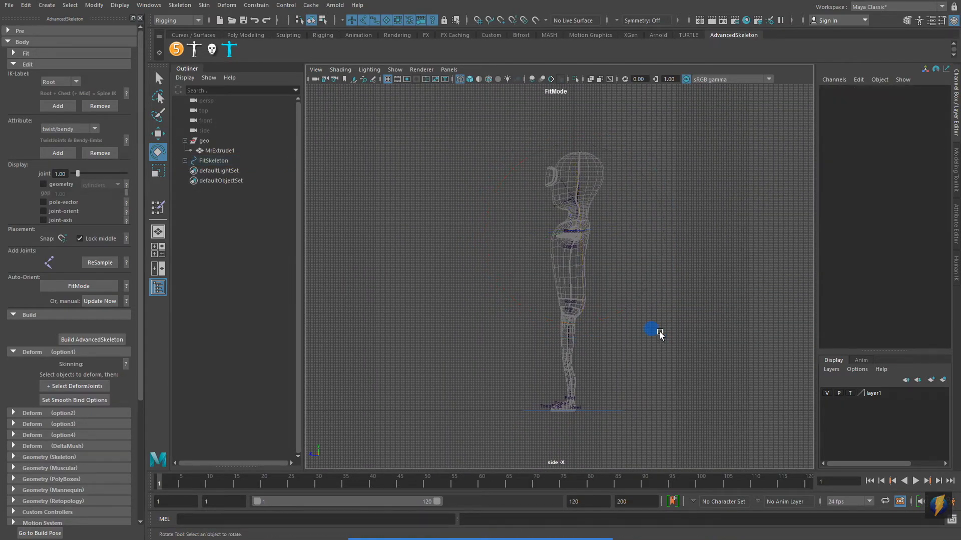
left_click(569, 308)
key("space")
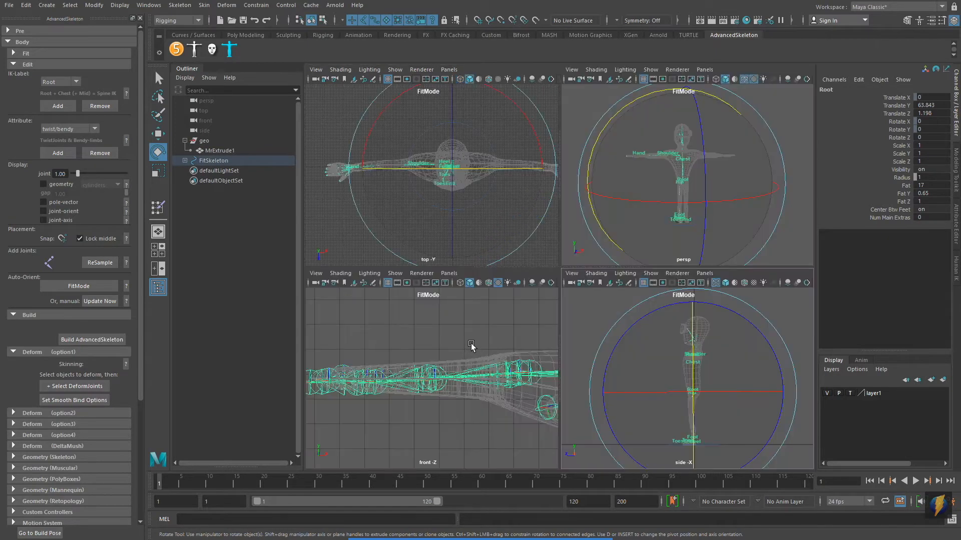
key("space")
scroll(581, 339, "down", 6)
middle_click_drag(725, 324, 424, 306, "alt")
right_click_drag(724, 306, 402, 281, "alt")
middle_click_drag(583, 311, 564, 263, "alt")
right_click_drag(564, 264, 500, 275, "alt")
middle_click_drag(601, 303, 588, 296, "alt")
right_click_drag(527, 296, 558, 300, "alt")
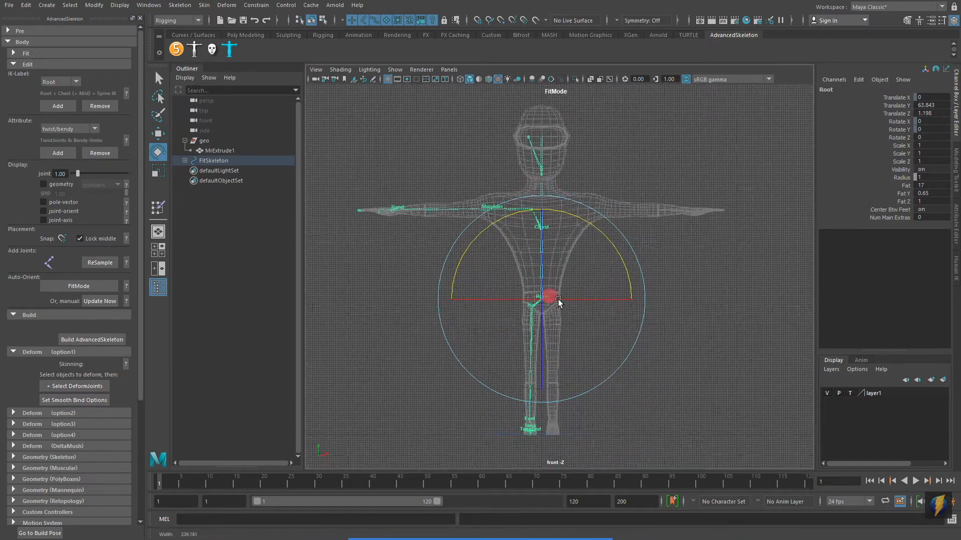
middle_click_drag(559, 302, 577, 307, "alt")
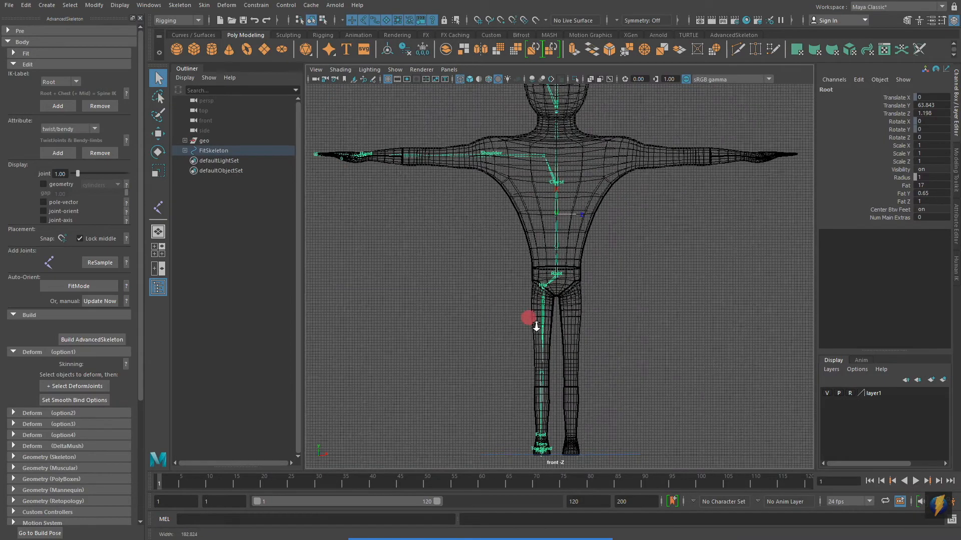
Step: Inspect the Hip joint against the diagonal edge from outer hip to crotch, and the knee joint against the leg's edge loops
right_click_drag(527, 322, 611, 257, "alt")
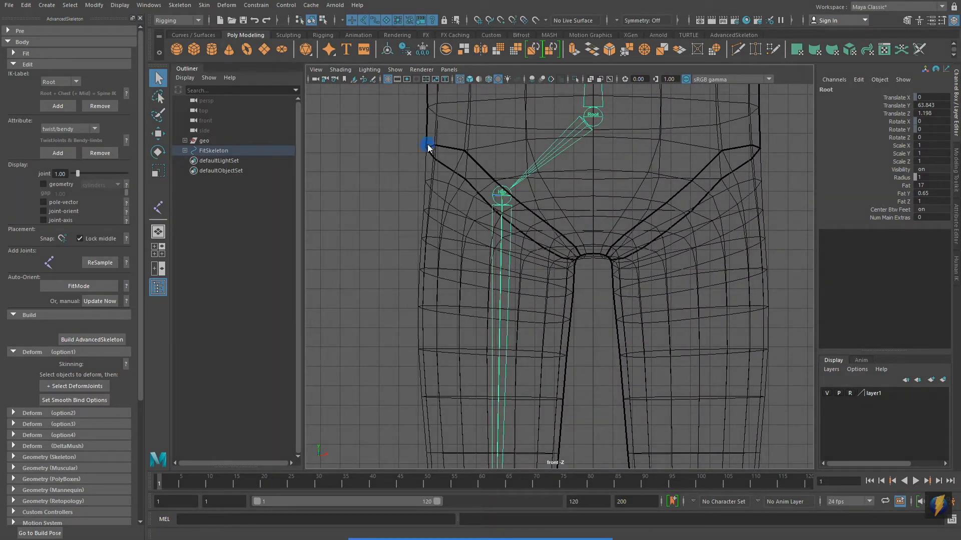
mouse_move(496, 197)
left_mouse_down()
mouse_move(536, 220)
mouse_move(573, 261)
left_mouse_up()
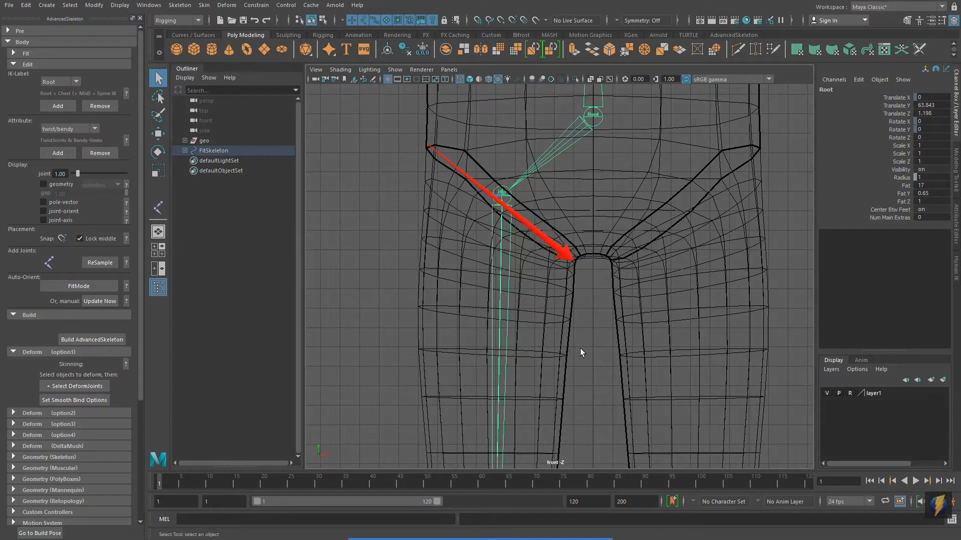
middle_click_drag(587, 370, 580, 265, "alt")
middle_click_drag(540, 445, 669, 176, "alt")
right_click_drag(670, 176, 602, 314, "alt")
middle_click_drag(601, 314, 527, 199, "alt")
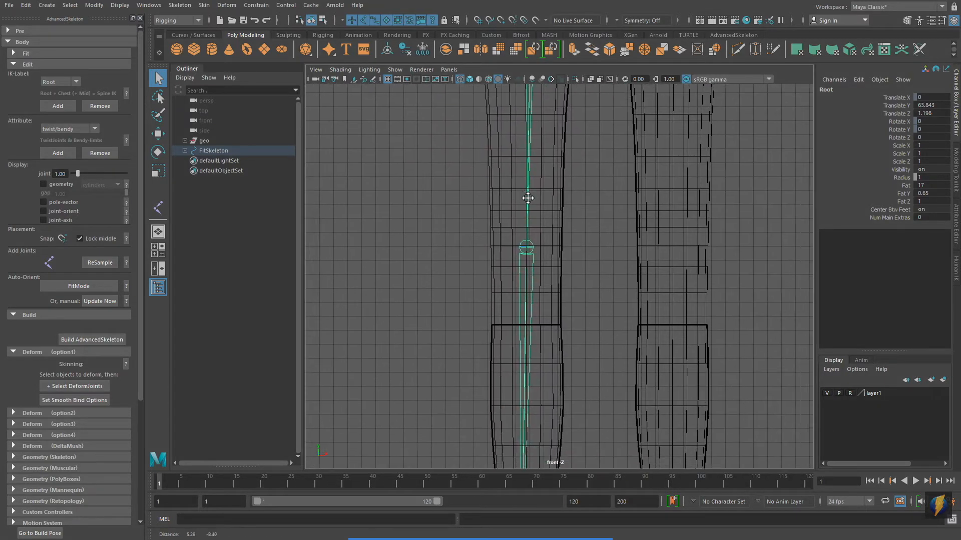
Step: Select the Knee joint and examine the lower leg, ankle, toe and heel joints against the mesh in the side view
right_click_drag(528, 199, 615, 255, "alt")
left_click(515, 249)
key("space")
key("space")
right_click_drag(662, 356, 575, 345, "alt")
middle_click_drag(575, 345, 587, 211, "alt")
right_click_drag(587, 211, 603, 304, "alt")
middle_click_drag(603, 305, 579, 137, "alt")
middle_click_drag(512, 401, 520, 270, "alt")
right_click_drag(520, 270, 590, 310, "alt")
middle_click_drag(590, 310, 696, 276, "alt")
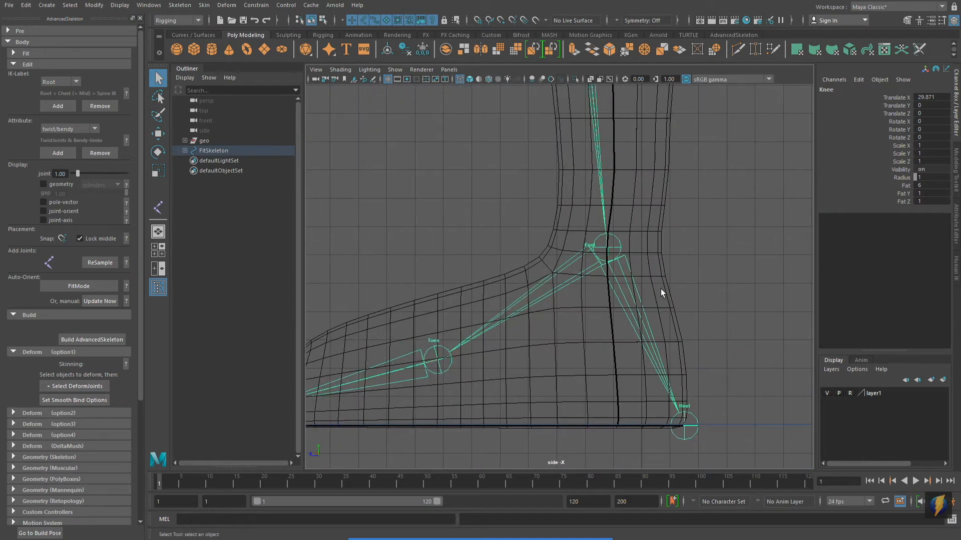
right_click_drag(661, 292, 590, 337, "alt")
middle_click_drag(590, 336, 678, 324, "alt")
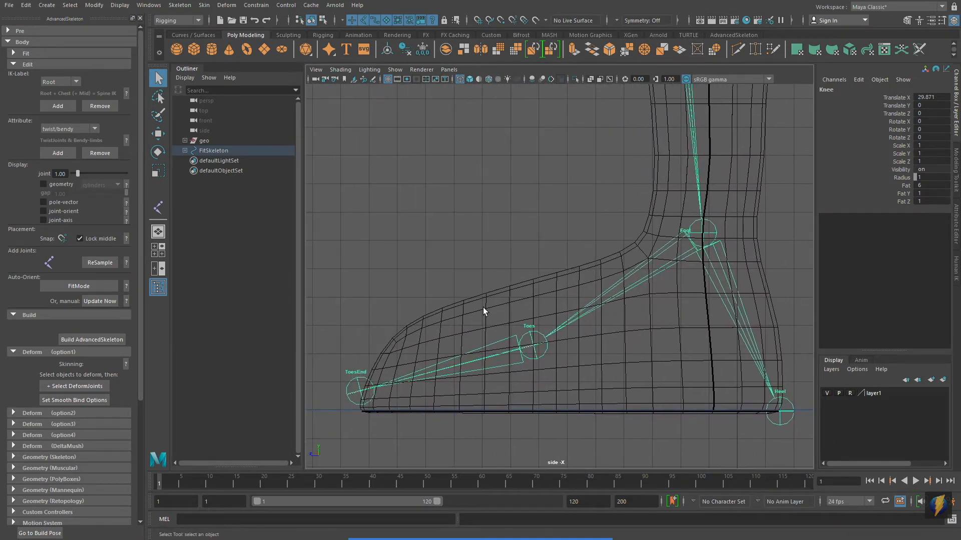
right_click_drag(485, 311, 438, 256, "alt")
Step: Select the Spine1 joint in the front view and inspect the spine joints up the torso in the side view
key("space")
key("space")
right_click_drag(656, 314, 568, 233, "alt")
middle_click_drag(568, 234, 566, 418, "alt")
left_click(562, 359)
left_click(564, 262)
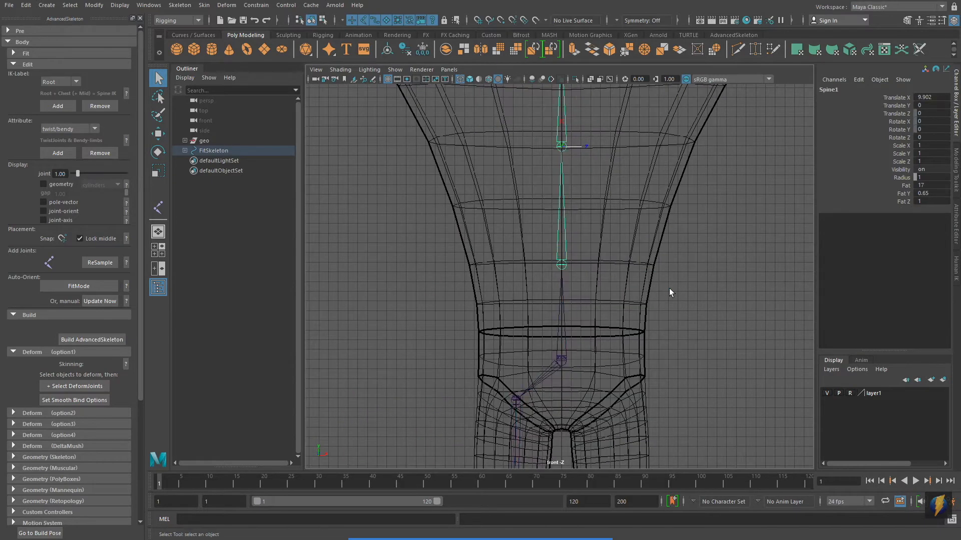
middle_click_drag(665, 265, 657, 433, "alt")
right_click_drag(657, 434, 556, 349, "alt")
key("space")
key("space")
middle_click_drag(575, 295, 602, 422, "alt")
middle_click_drag(602, 150, 602, 425, "alt")
right_click_drag(603, 276, 571, 265, "alt")
middle_click_drag(572, 265, 554, 295, "alt")
key("Down")
key("Down")
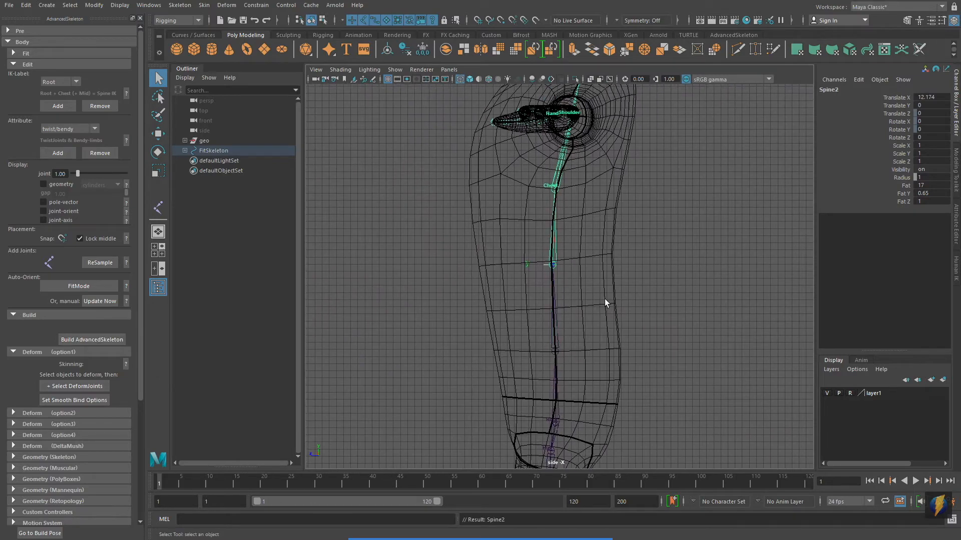
Step: Step up the joint chain through the neck to HeadEnd and check the neck, jaw and head joints in the side view
middle_click_drag(609, 257, 575, 438, "alt")
scroll(596, 268, "up", 3)
key("Down")
scroll(596, 269, "up", 2)
middle_click_drag(615, 280, 620, 416, "alt")
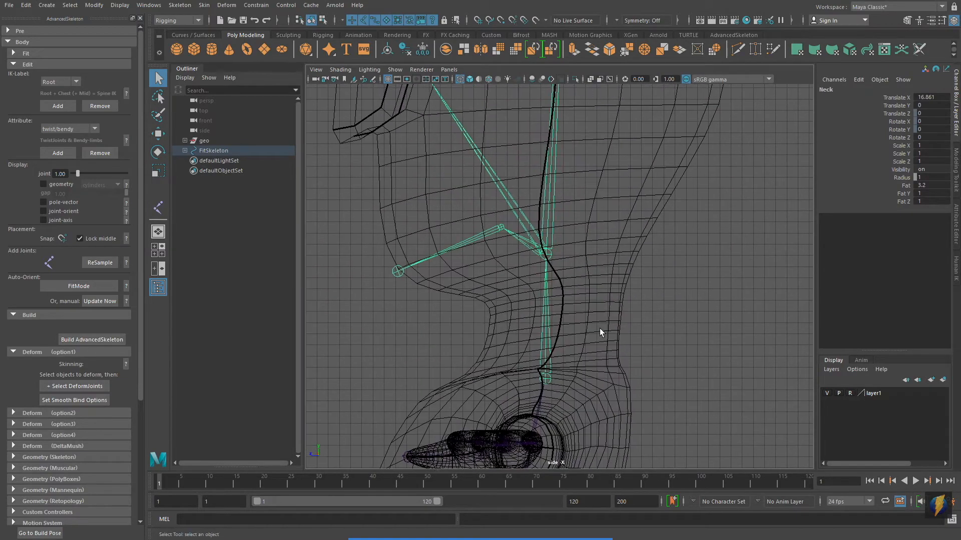
key("Down")
middle_click_drag(618, 274, 651, 358, "alt")
middle_click_drag(645, 249, 626, 397, "alt")
key("Down")
right_click_drag(686, 208, 514, 312, "alt")
middle_click_drag(514, 312, 532, 156, "alt")
middle_click_drag(581, 449, 599, 293, "alt")
Step: Select the Scapula joint and examine its placement in the front and top views
key("space")
key("space")
middle_click_drag(504, 191, 639, 281, "alt")
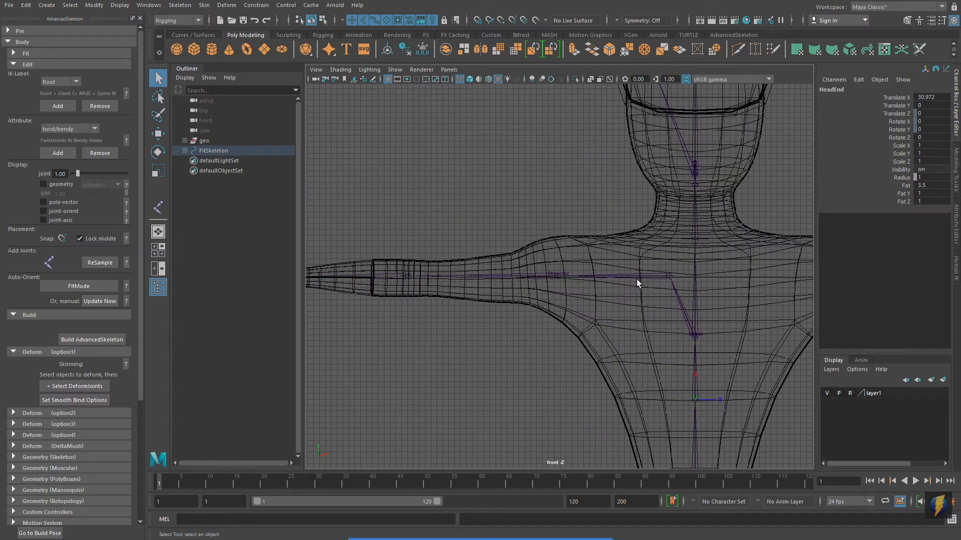
left_click(639, 278)
scroll(647, 335, "up", 2)
key("space")
key("space")
key("4")
middle_click_drag(568, 270, 740, 262, "alt")
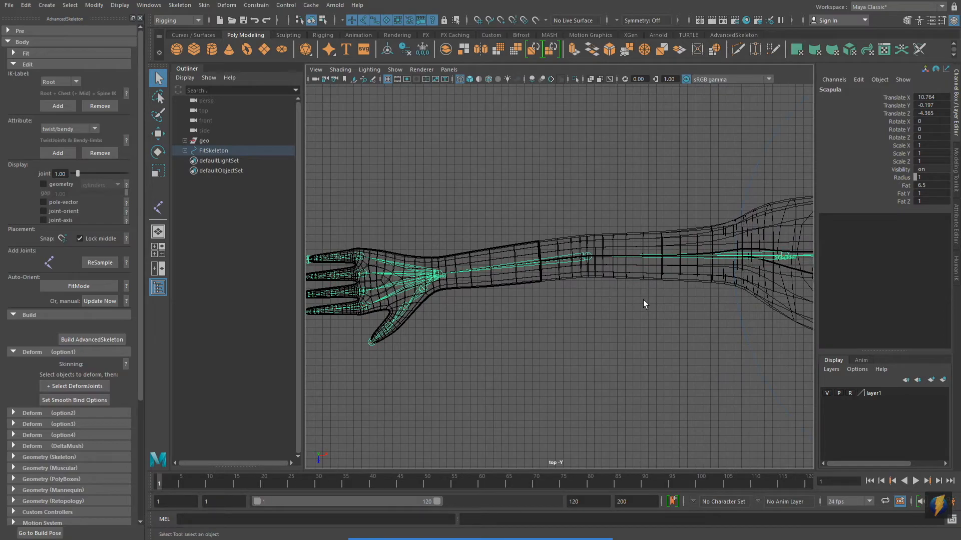
Step: Select the Shoulder joint in the top view and check its placement in the front view
left_click(653, 256)
key("space")
key("space")
right_click_drag(535, 365, 535, 298, "alt")
middle_click_drag(536, 298, 609, 258, "alt")
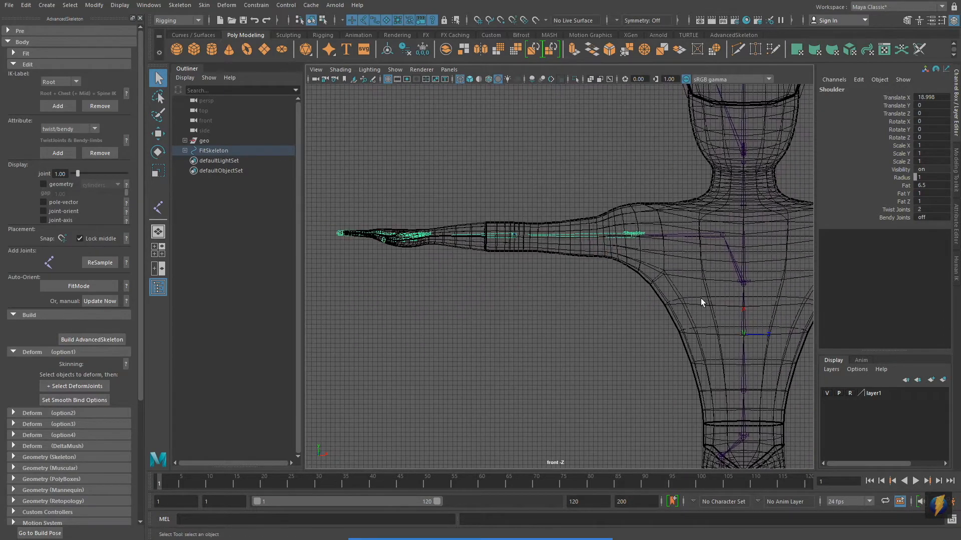
Step: Select the Elbow joint and inspect the elbow, wrist and finger joints against the arm mesh in the top view
left_click(499, 238)
middle_click_drag(559, 221, 630, 255, "alt")
right_click_drag(629, 255, 664, 210, "alt")
key("space")
key("space")
right_click_drag(591, 240, 632, 246, "alt")
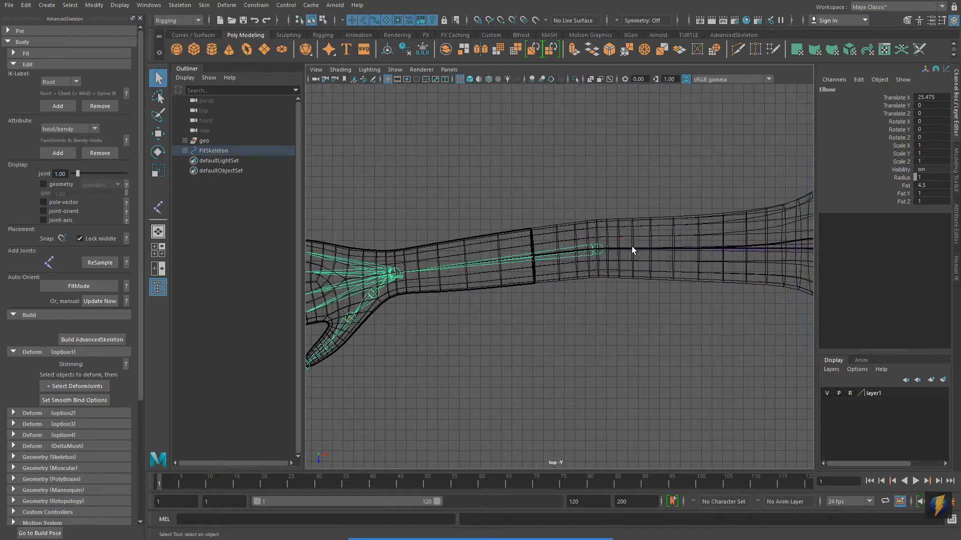
middle_click_drag(632, 246, 688, 243, "alt")
scroll(540, 235, "up", 2)
middle_click_drag(467, 270, 621, 265, "alt")
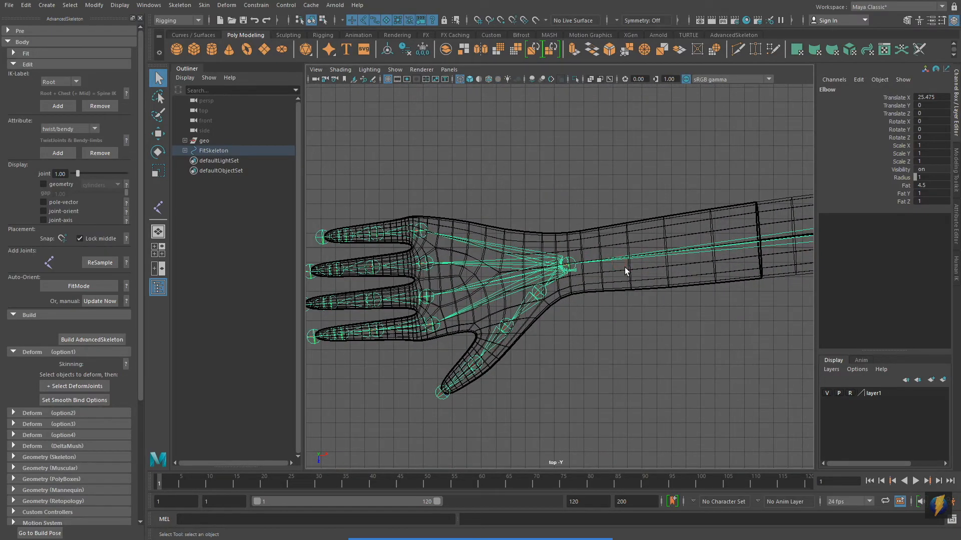
Step: Return to the side view of the torso and save the scene
scroll(636, 287, "down", 6)
middle_click_drag(791, 293, 491, 280, "alt")
key("space")
key("space")
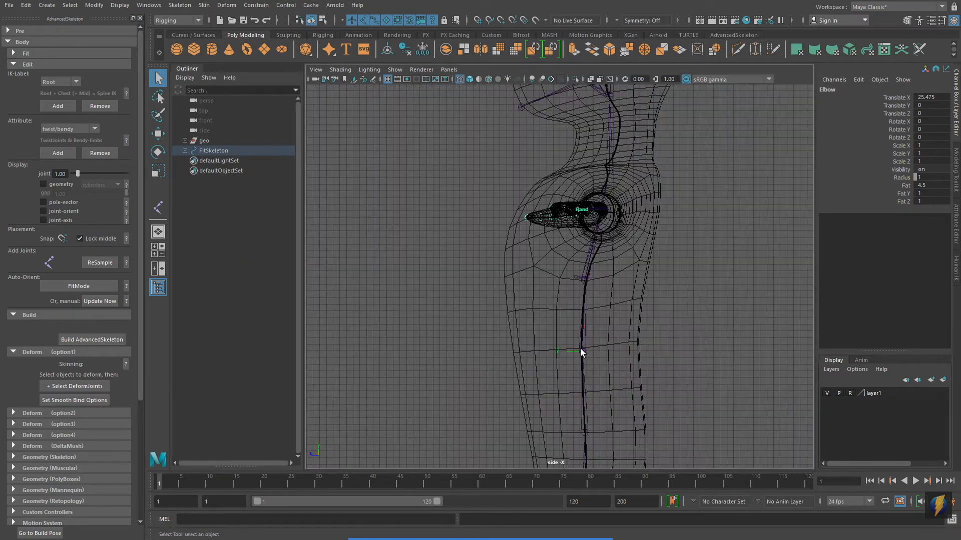
key("ctrl+s")
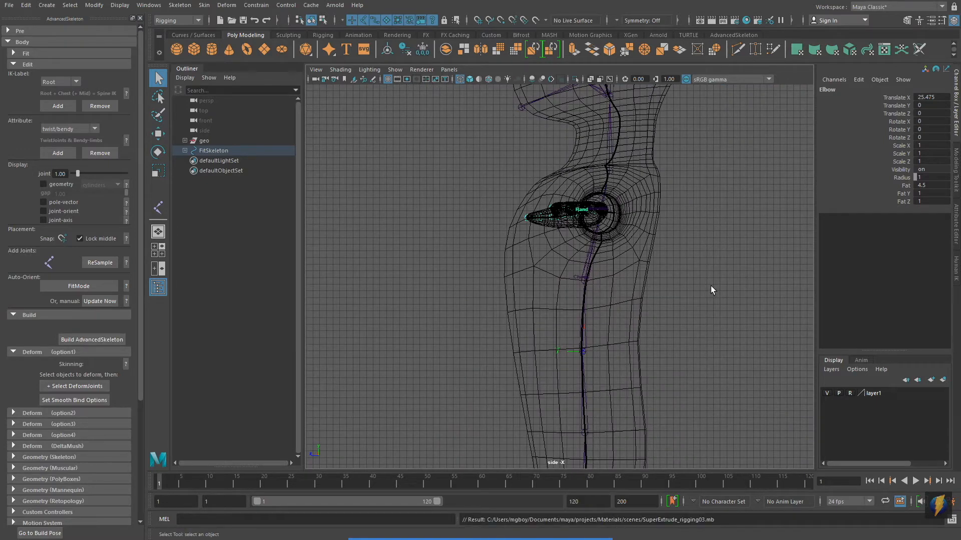
Step: Set layer1 to template display in the perspective view so the fit skeleton shows through the whole character
key("space")
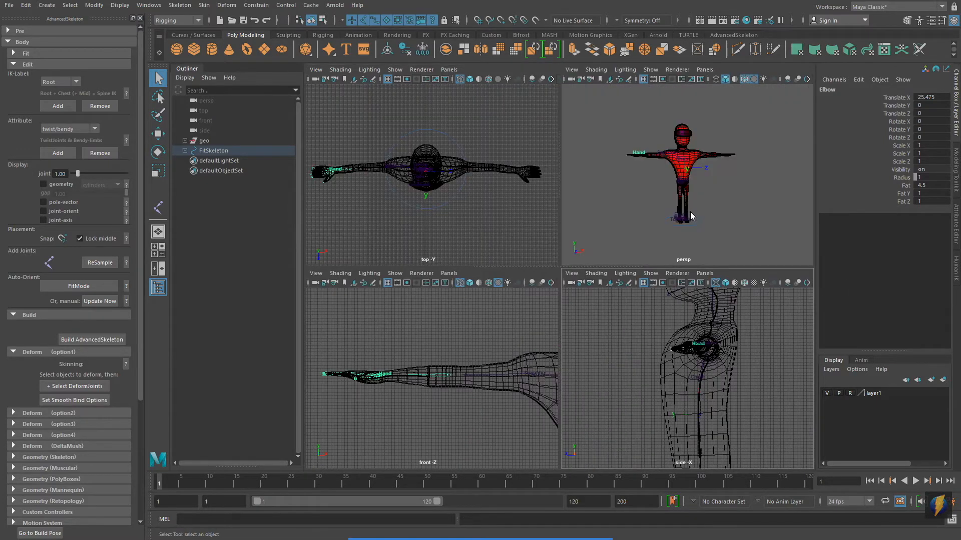
key("space")
left_click(851, 392)
left_click(850, 392)
left_click_drag(560, 278, 599, 291, "alt")
right_click_drag(464, 307, 520, 314, "alt")
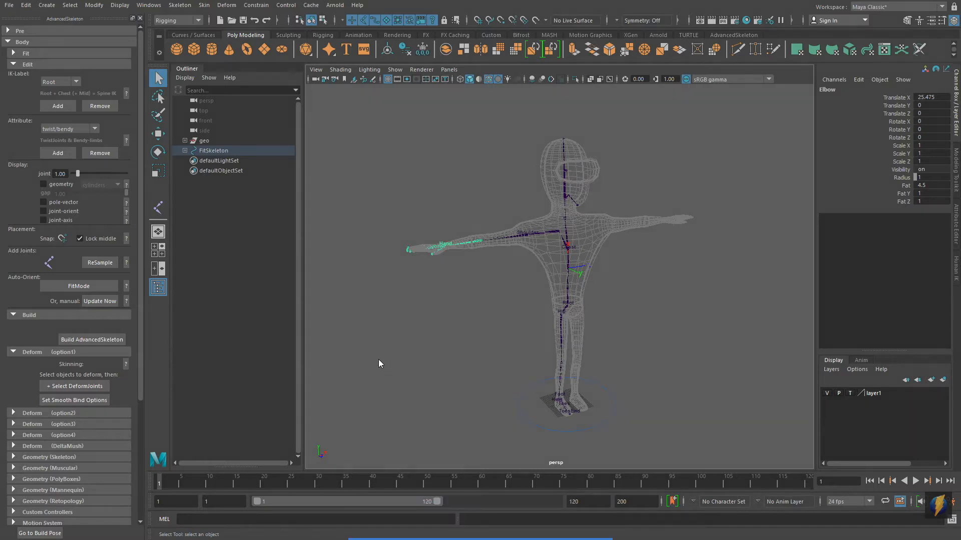
Step: Turn on the pole-vector display and examine the leg's pole-vector triangle from the side
mouse_move(385, 370)
left_mouse_down()
mouse_move(113, 274)
mouse_move(92, 203)
mouse_move(80, 205)
left_mouse_up()
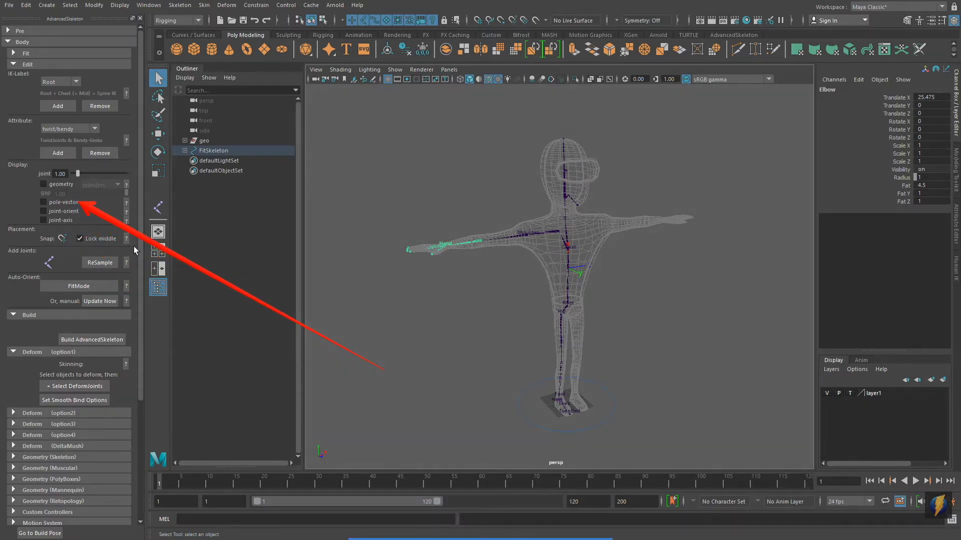
left_click(43, 202)
left_click_drag(554, 321, 652, 326, "alt")
middle_click_drag(653, 326, 590, 265, "alt")
right_click_drag(458, 330, 628, 321, "alt")
left_click(629, 322, "alt")
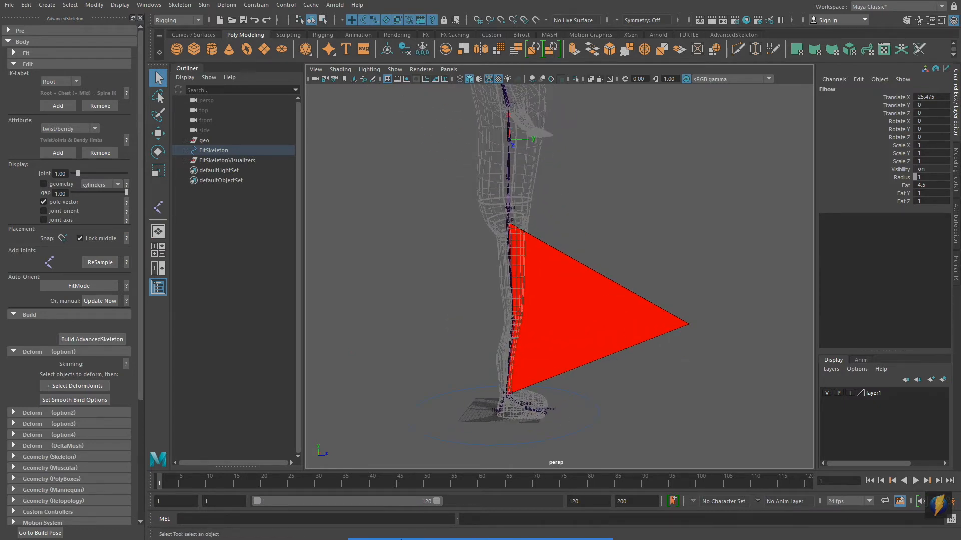
left_click(516, 524)
left_click_drag(706, 195, 666, 251)
mouse_move(720, 350)
left_mouse_down("alt")
mouse_move(634, 358)
mouse_move(731, 362)
left_mouse_up("alt")
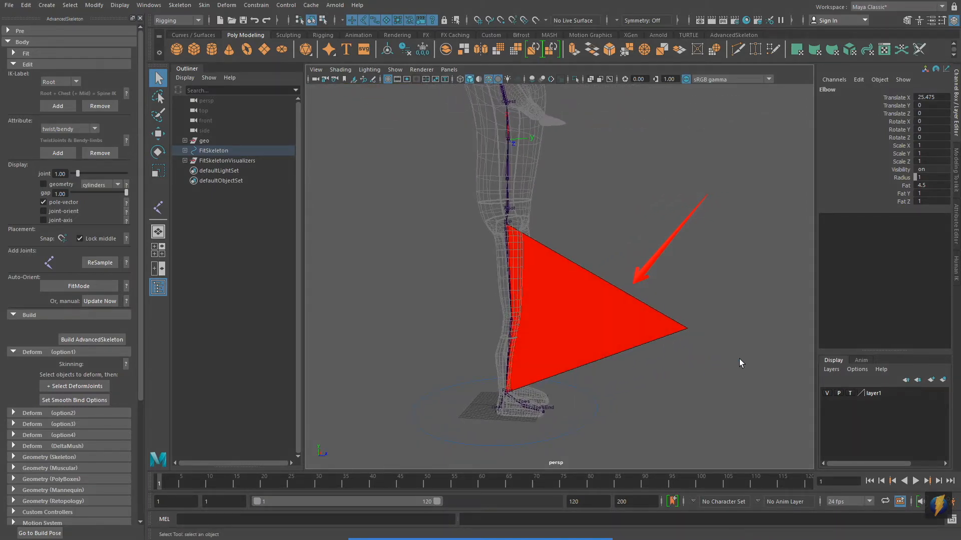
Step: Examine the arm's pole-vector triangle from above, and turn off the pole-vector display
right_click_drag(755, 349, 594, 343, "alt")
left_click_drag(594, 344, 506, 330, "alt")
middle_click_drag(506, 330, 604, 347, "alt")
mouse_move(456, 529)
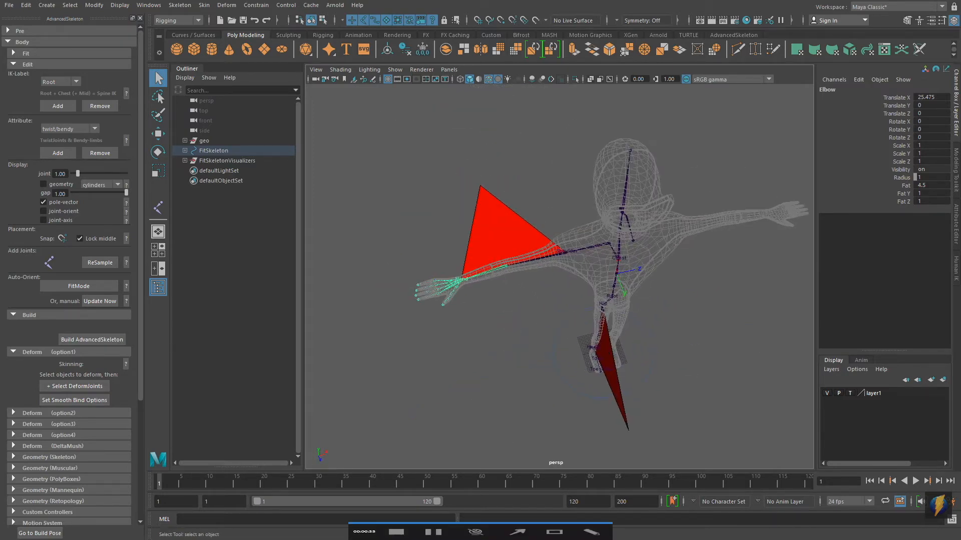
left_click(520, 525)
left_click_drag(351, 275, 453, 256)
mouse_move(454, 333)
left_mouse_down("alt")
mouse_move(524, 291)
mouse_move(526, 312)
mouse_move(468, 335)
left_mouse_up("alt")
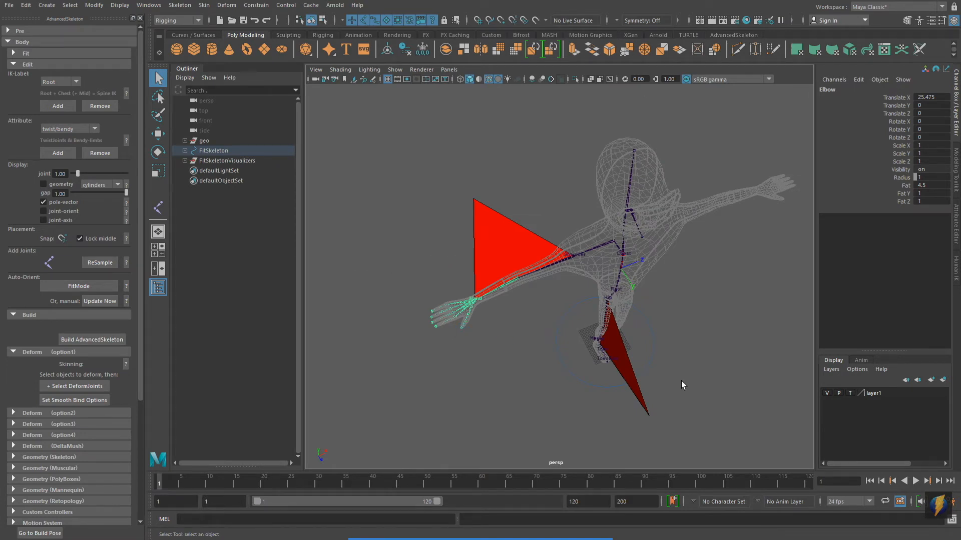
left_click(43, 202)
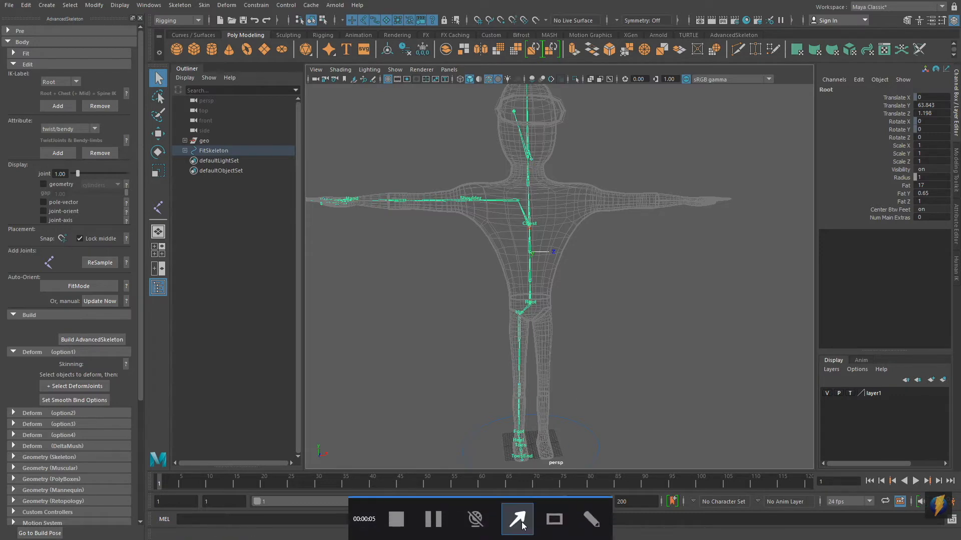
Step: Build the AdvancedSkeleton rig from the fit skeleton and view the resulting controls around the whole character
mouse_move(456, 398)
left_mouse_down()
mouse_move(56, 318)
mouse_move(109, 321)
mouse_move(131, 333)
mouse_move(129, 344)
left_mouse_up()
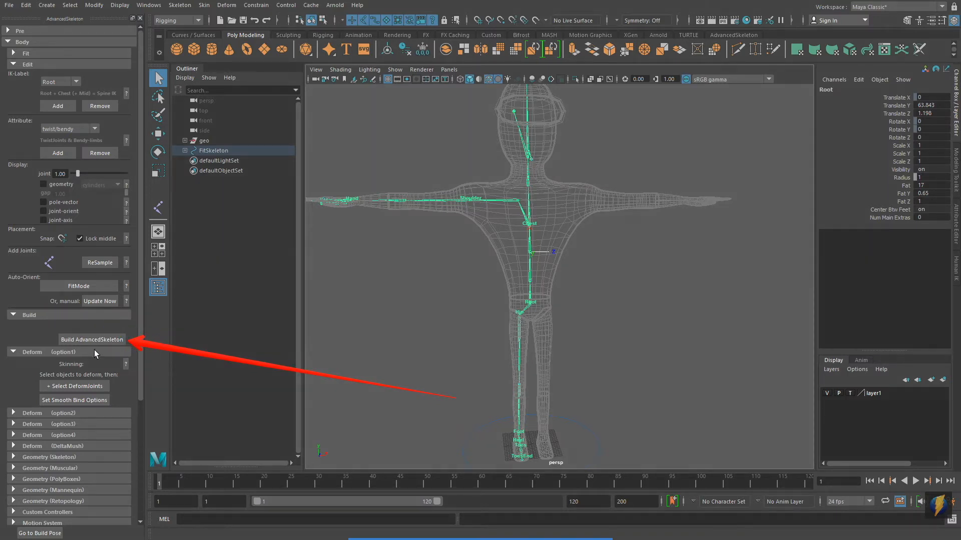
left_click(86, 340)
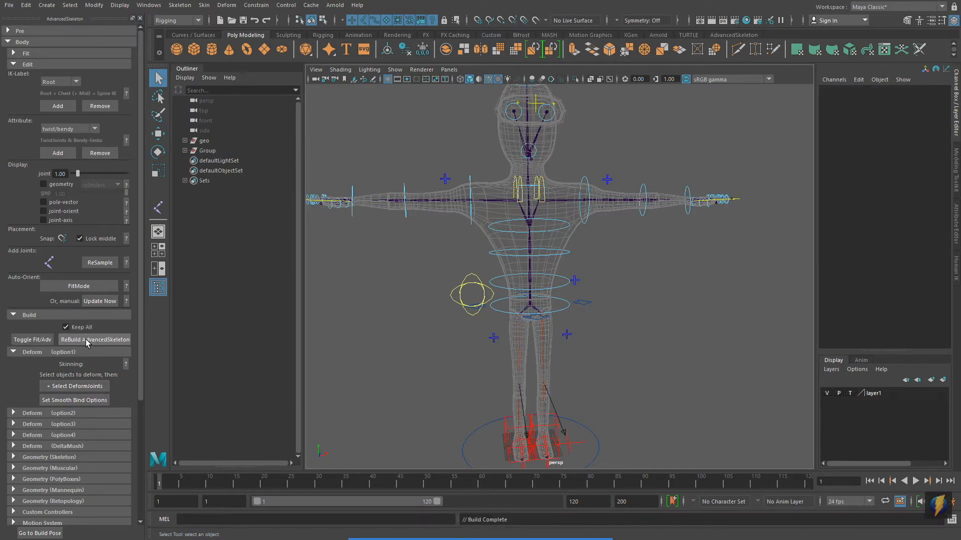
right_click_drag(664, 359, 564, 339, "alt")
left_click_drag(485, 323, 746, 343, "alt")
right_click_drag(568, 360, 660, 359, "alt")
middle_click_drag(613, 358, 673, 348, "alt")
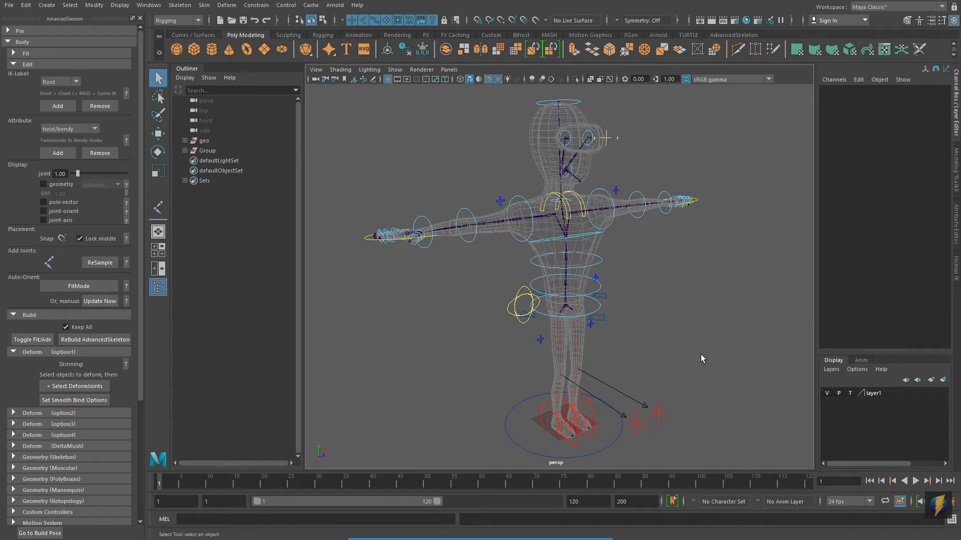
Step: Set layer1 back to normal display, select the MrExtrude1 mesh, and add the deform joints to the selection
left_click(850, 393)
left_click(850, 394)
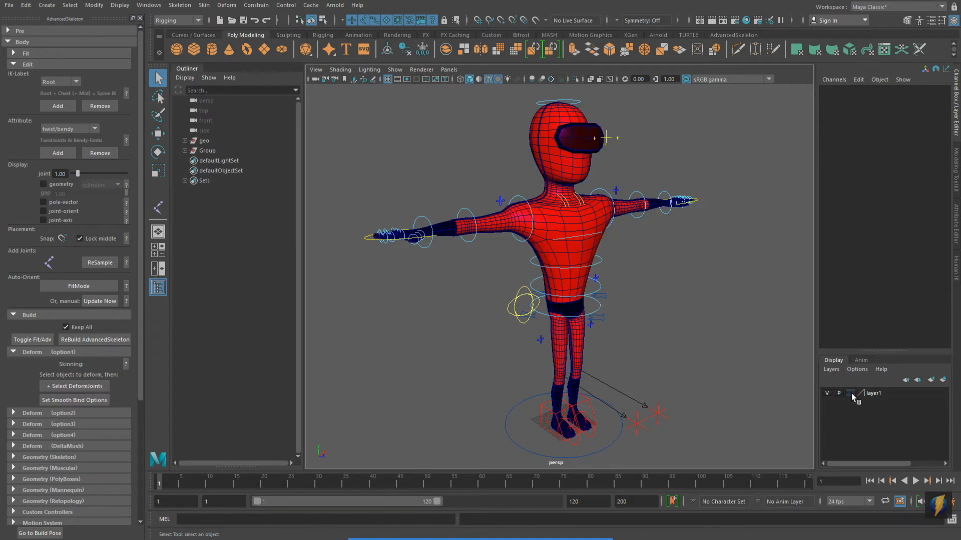
left_click(594, 250)
mouse_move(525, 538)
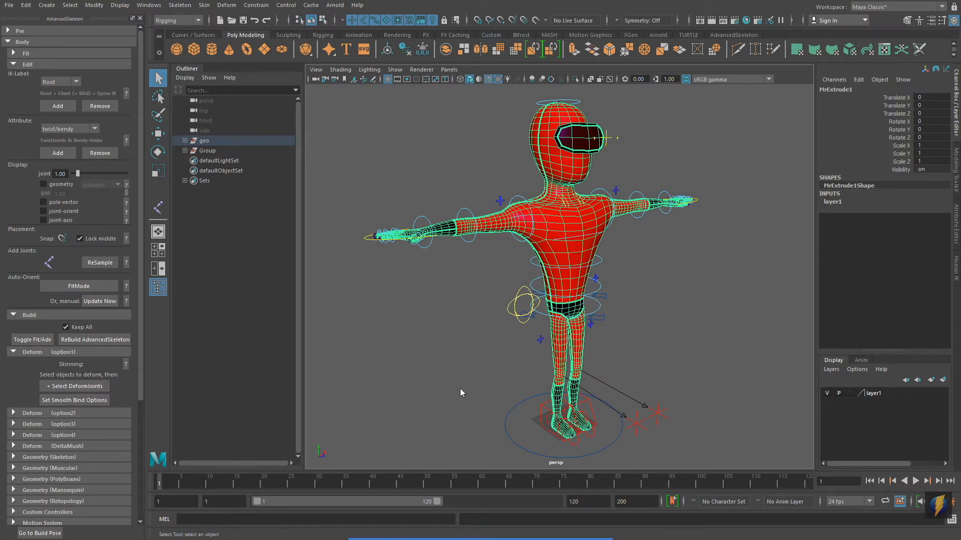
mouse_move(460, 388)
left_mouse_down()
mouse_move(91, 373)
mouse_move(25, 353)
mouse_move(78, 355)
left_mouse_up()
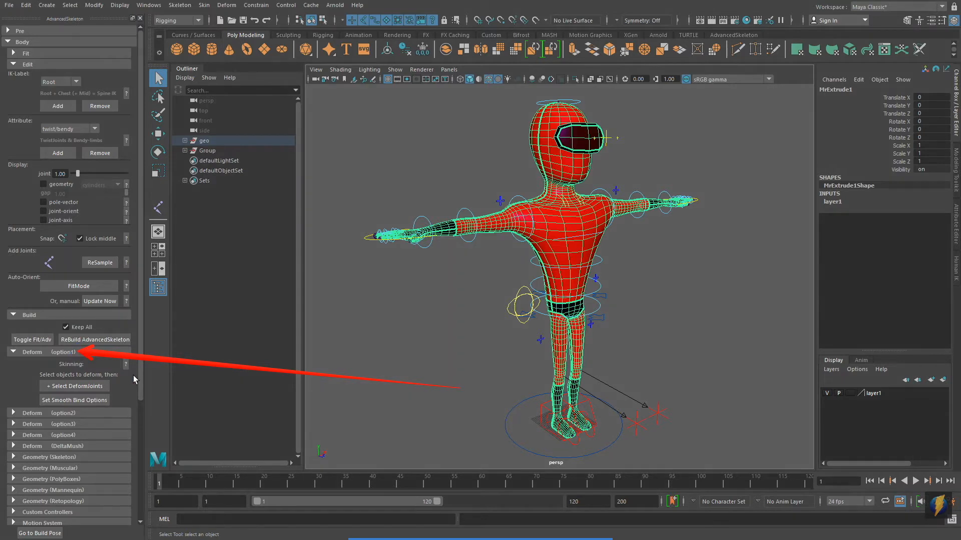
left_click(74, 386)
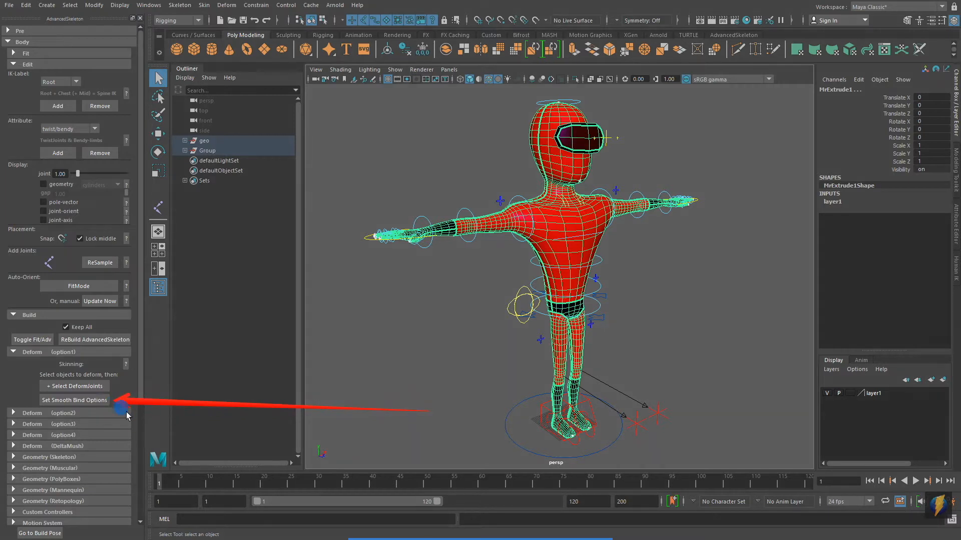
Step: Bind the mesh to the selected deform joints using the smooth bind options with max influences 3 and dropoff rate 4.0
left_click(75, 400)
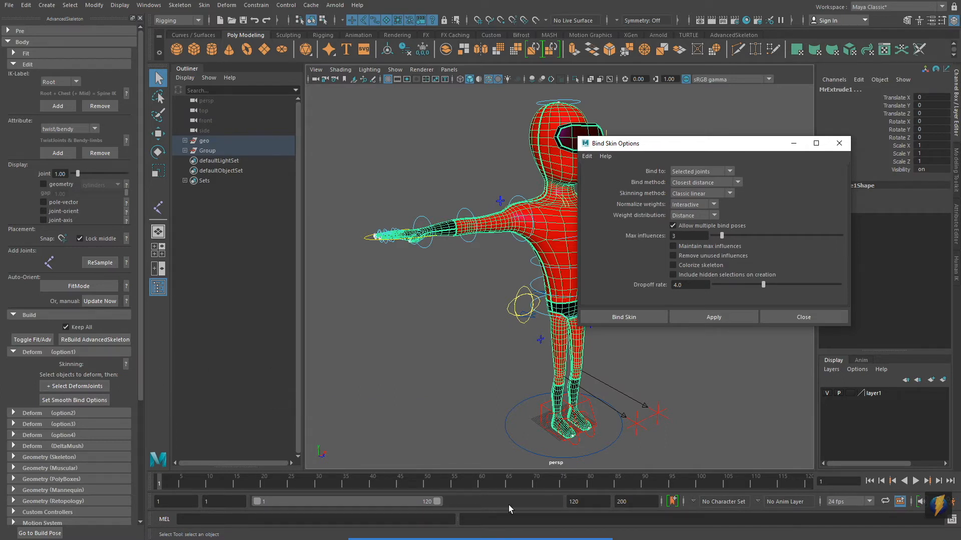
left_click(516, 519)
mouse_move(438, 328)
left_mouse_down()
mouse_move(526, 275)
mouse_move(631, 175)
mouse_move(613, 216)
mouse_move(624, 239)
left_mouse_up()
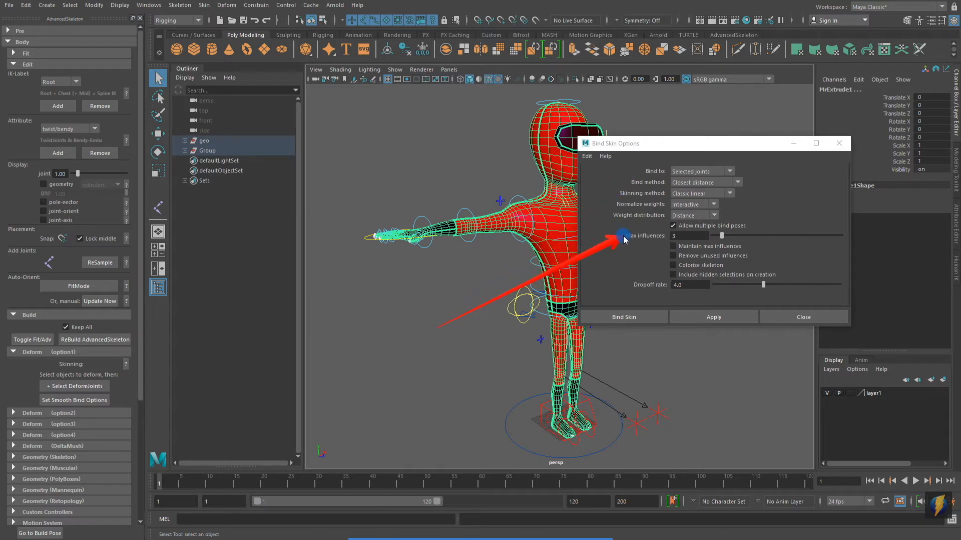
left_click(703, 314)
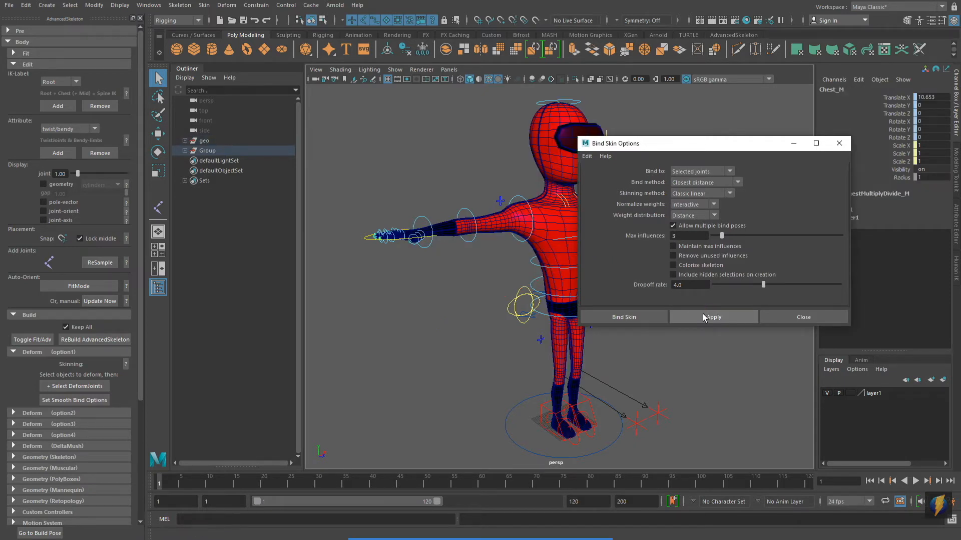
left_click(804, 317)
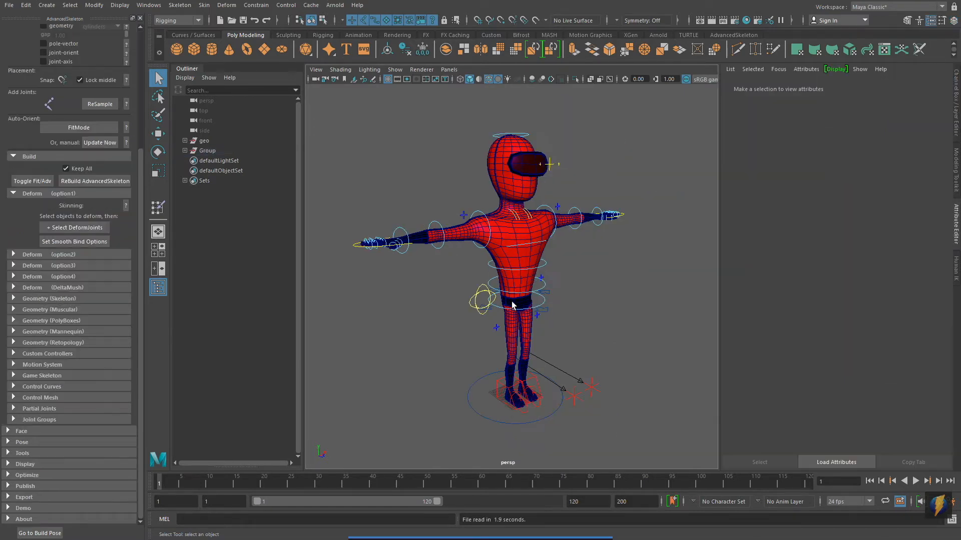
Step: Collapse the Body section of the AdvancedSkeleton tools and view the bound character up close
scroll(87, 268, "up", 5)
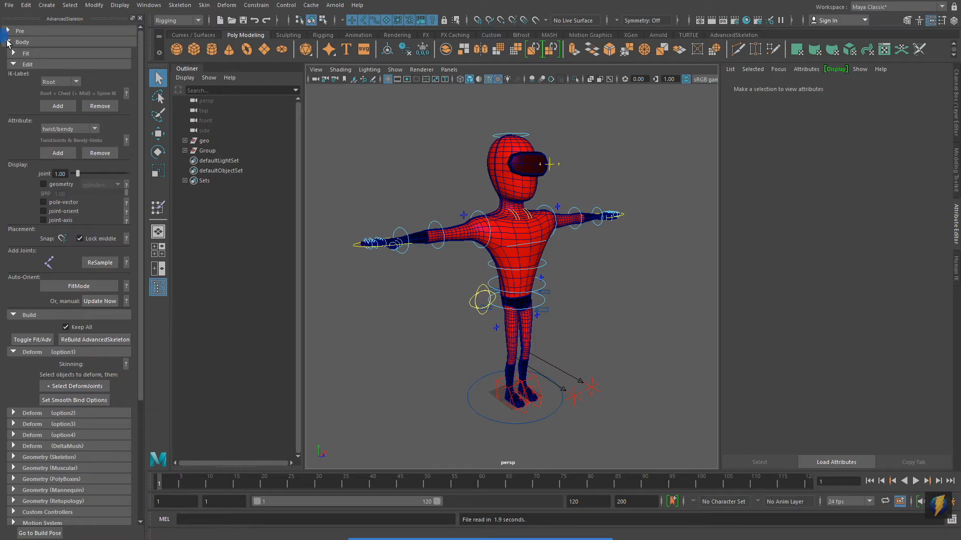
left_click(8, 42)
scroll(483, 332, "up", 6)
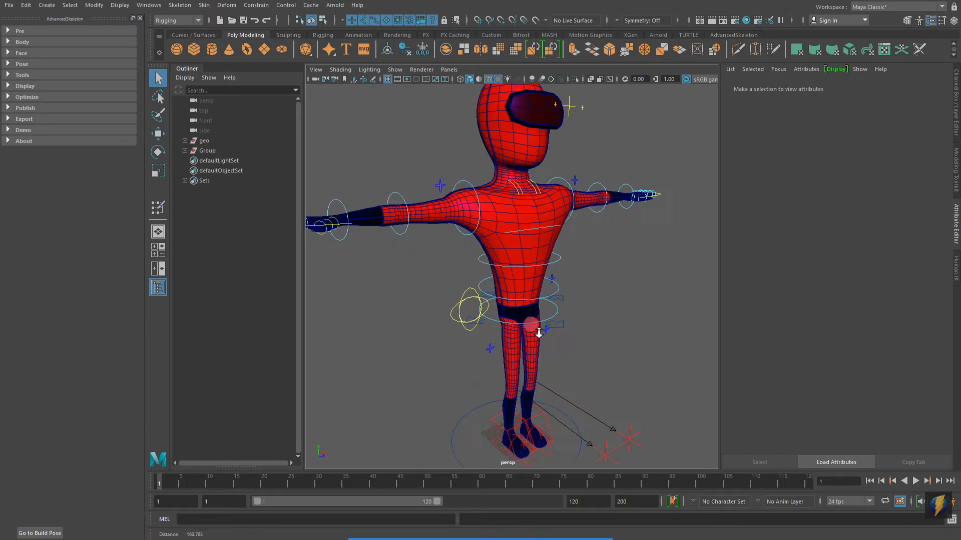
Step: Try moving the RootX_M control at the hips to test the skin binding, and undo the move
left_click(568, 296)
scroll(570, 300, "down", 5)
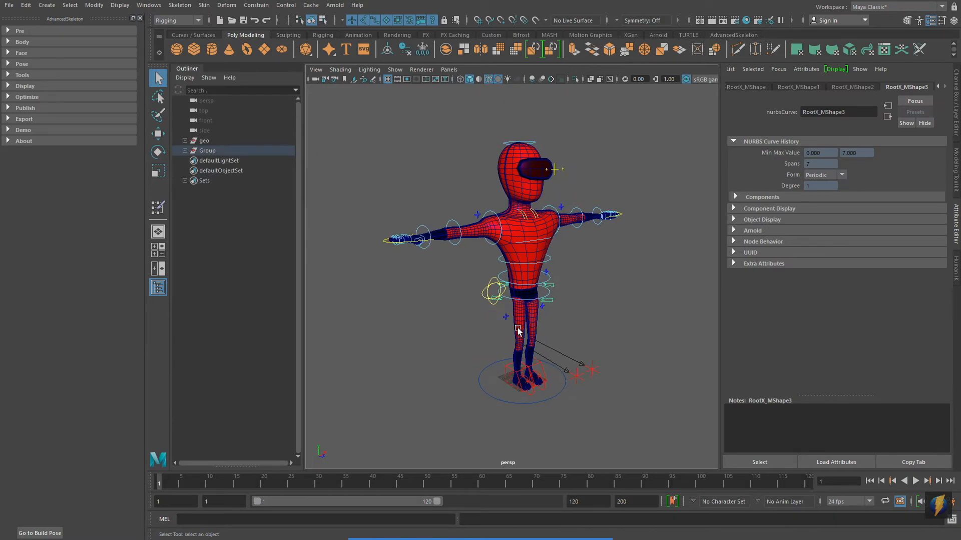
key("w")
left_click_drag(548, 320, 541, 305, "alt")
left_click_drag(527, 200, 552, 197)
key("ctrl+z")
left_click_drag(607, 284, 546, 265, "alt")
key("ctrl+z")
Step: Try lifting the right leg's IK foot control to test how the leg bends, and undo the move
middle_click_drag(599, 328, 588, 275, "alt")
left_click_drag(560, 307, 646, 320, "alt")
right_click_drag(588, 323, 666, 340, "alt")
left_click(471, 359)
right_click_drag(450, 377, 547, 377, "alt")
left_click_drag(560, 386, 572, 374, "alt")
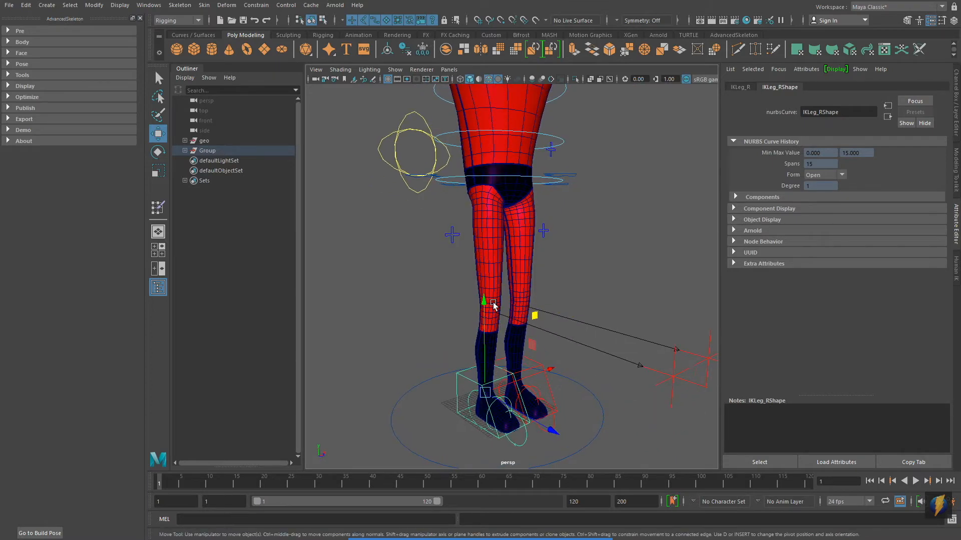
left_click_drag(484, 300, 467, 214)
key("ctrl+z")
Step: Rotate the right shoulder's FK control so that the arm hangs straight down beside the torso
middle_click_drag(529, 238, 591, 399, "alt")
middle_click_drag(580, 301, 572, 346, "alt")
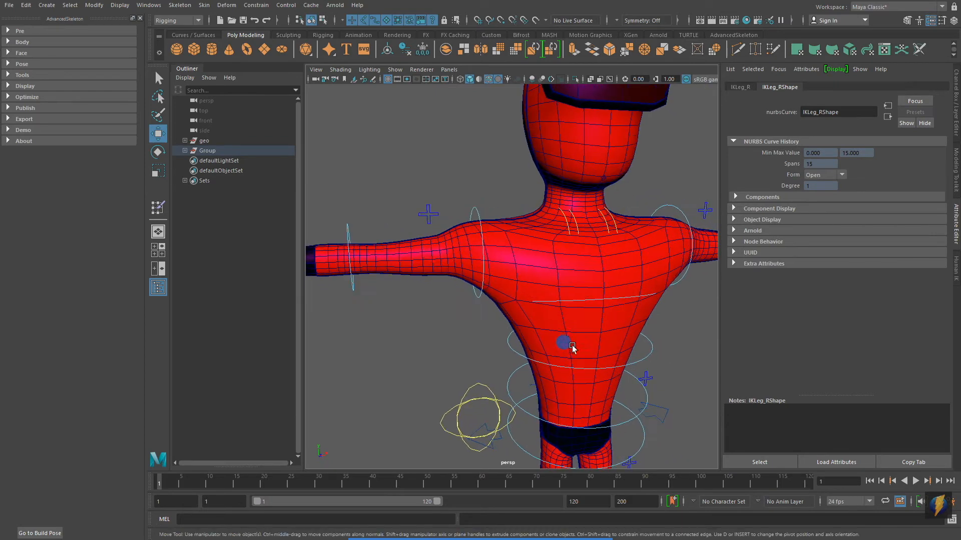
left_click(482, 223)
middle_click_drag(481, 223, 587, 264, "alt")
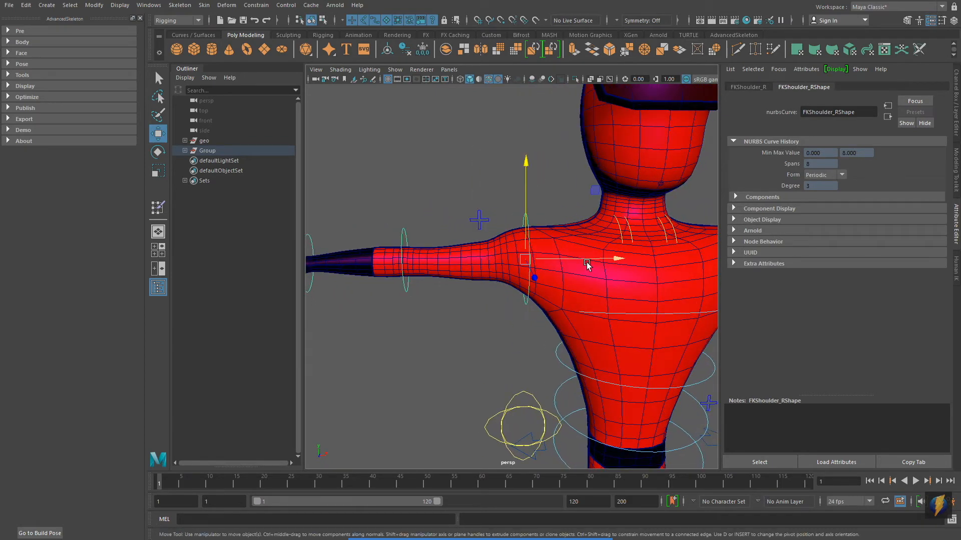
key("e")
left_click_drag(568, 189, 427, 221)
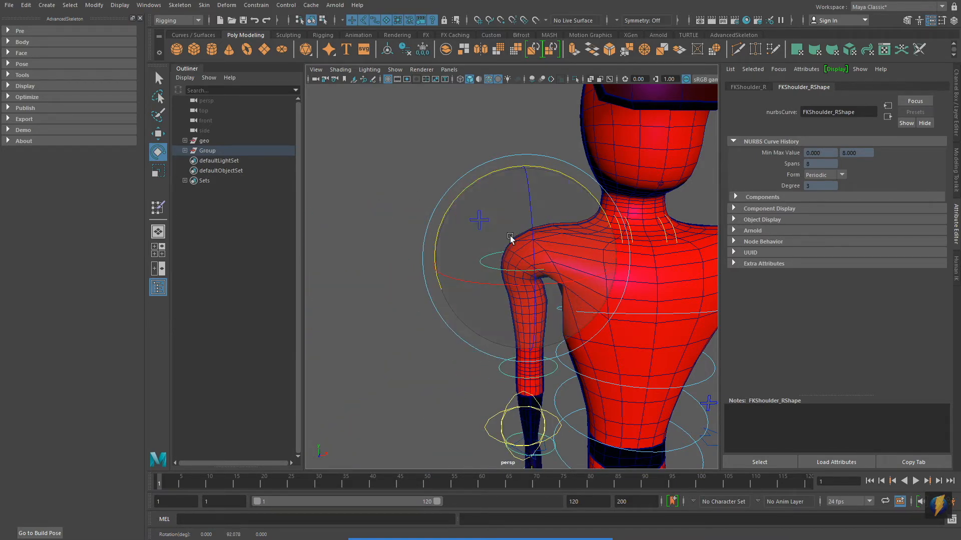
Step: Select the MrExtrude1 mesh and open the Paint Skin Weights tool with its settings, viewing the lowered right shoulder
left_click(956, 95)
mouse_move(585, 275)
right_mouse_down("alt")
mouse_move(446, 281)
mouse_move(578, 291)
right_mouse_up("alt")
left_click_drag(577, 291, 520, 330, "alt")
left_click(672, 295)
left_click_drag(606, 305, 572, 327, "alt")
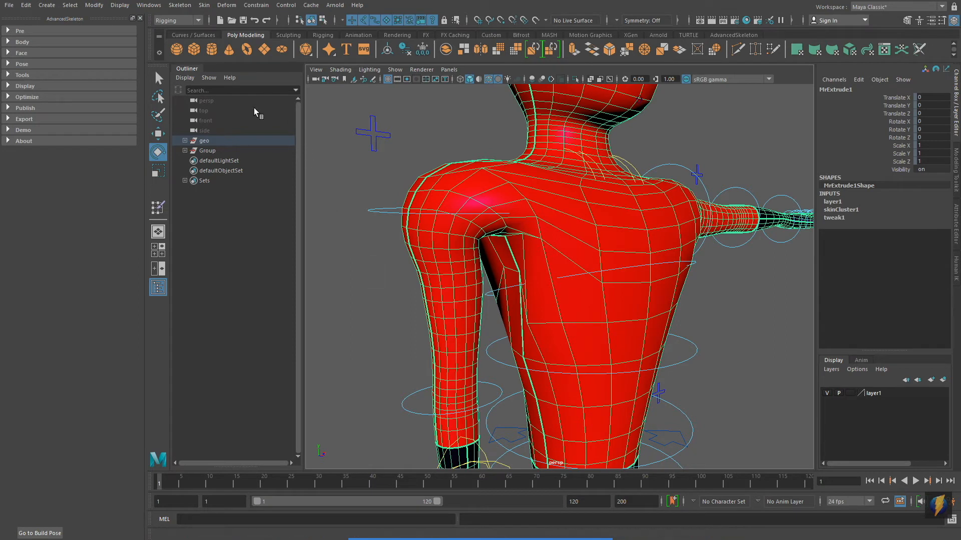
left_click(204, 6)
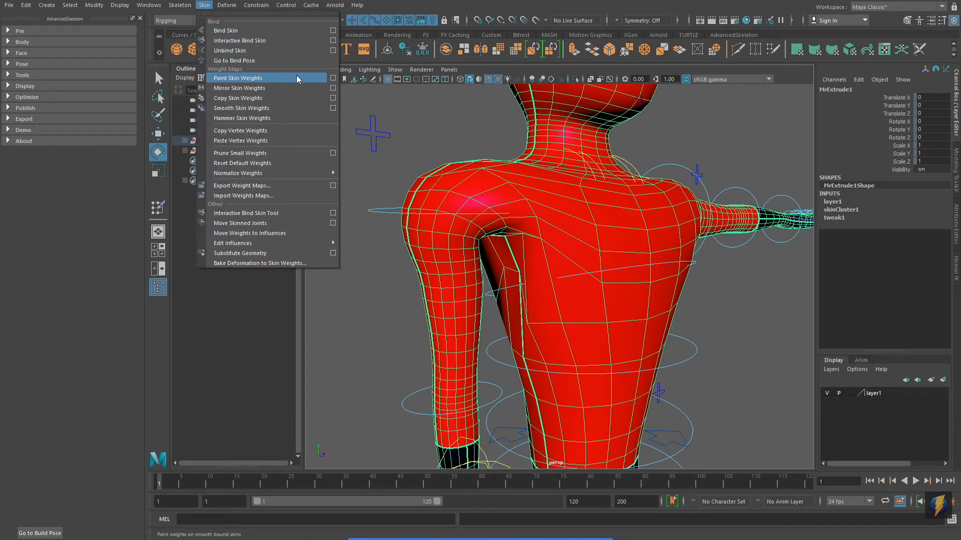
left_click(333, 79)
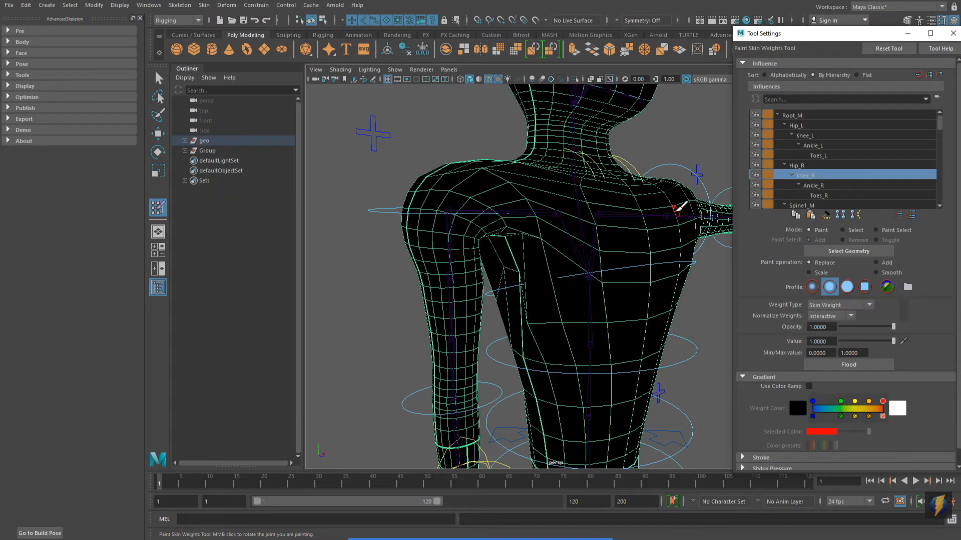
Step: Find the right arm joints among the influences and examine the weights of Scapula_R and Shoulder_R on the mesh
scroll(845, 172, "down", 5)
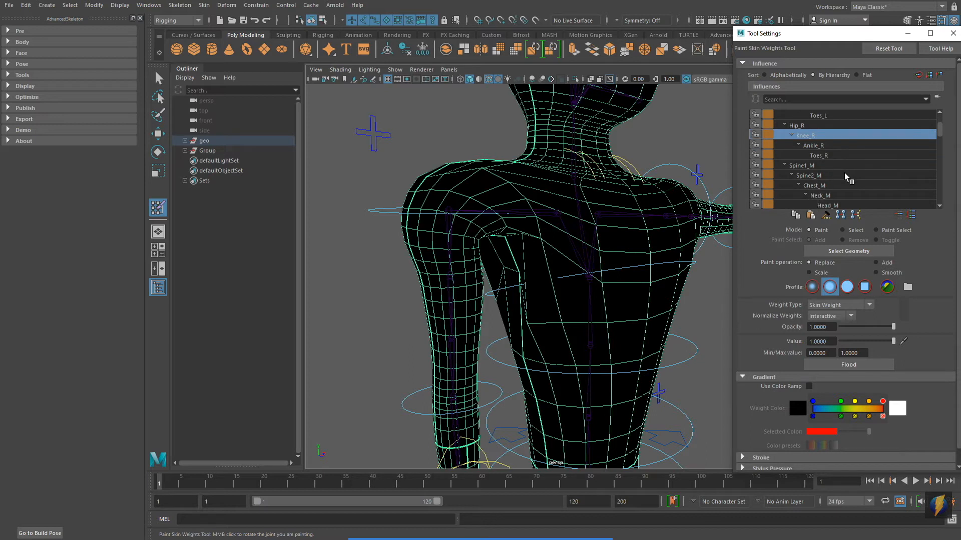
scroll(851, 180, "down", 4)
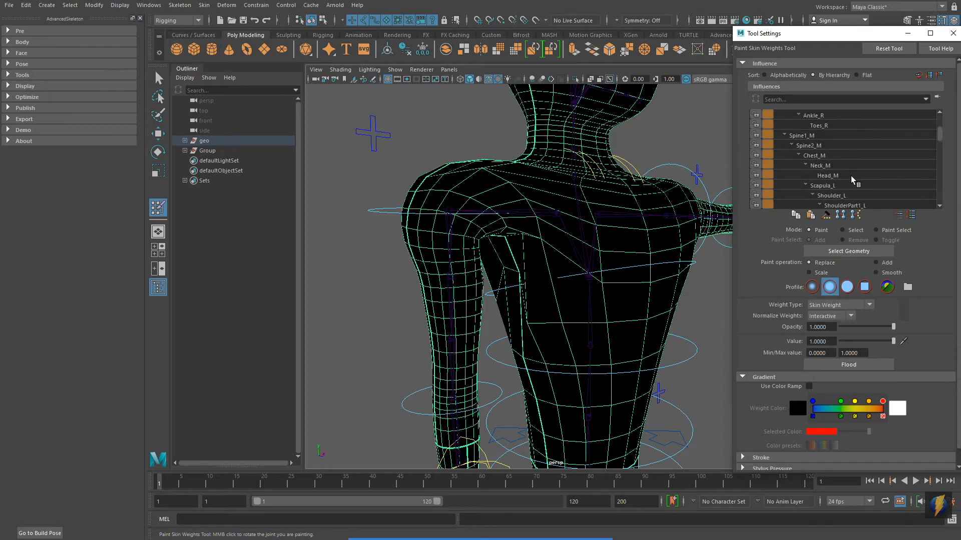
scroll(906, 190, "down", 6)
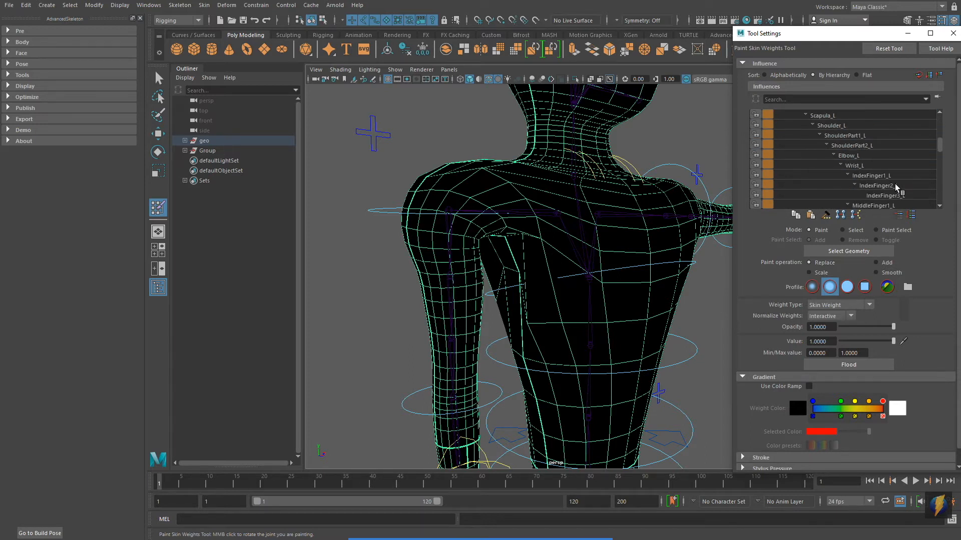
scroll(896, 188, "down", 4)
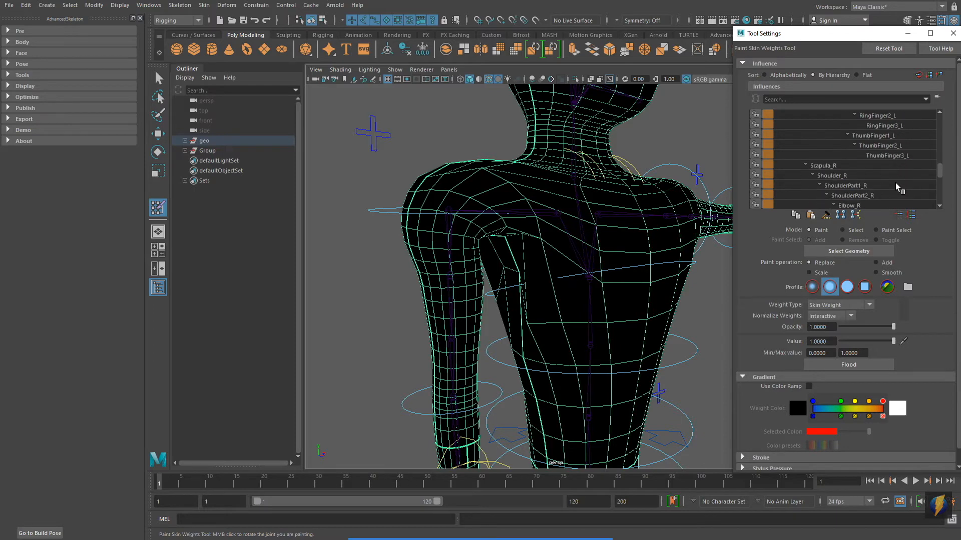
left_click(818, 156)
left_click_drag(638, 208, 615, 207, "alt")
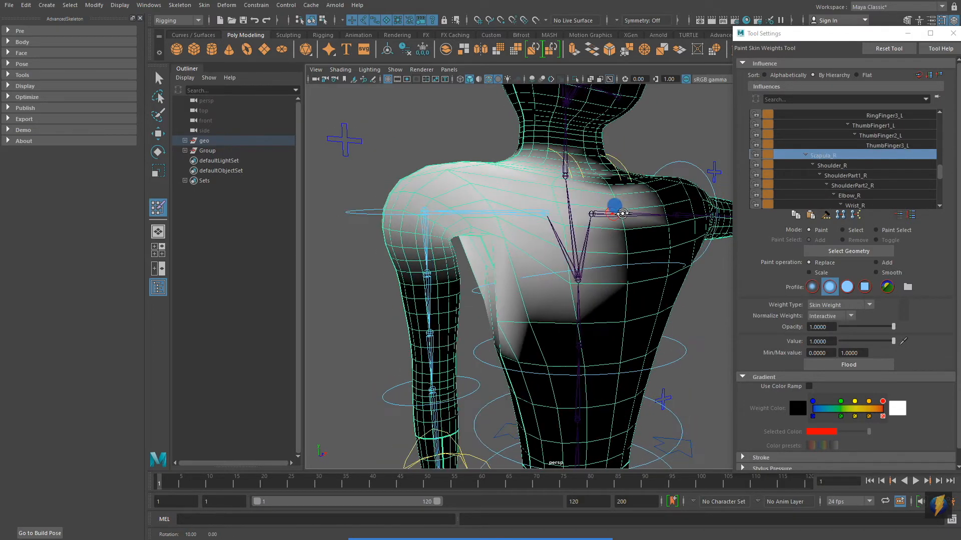
scroll(890, 341, "down", 1)
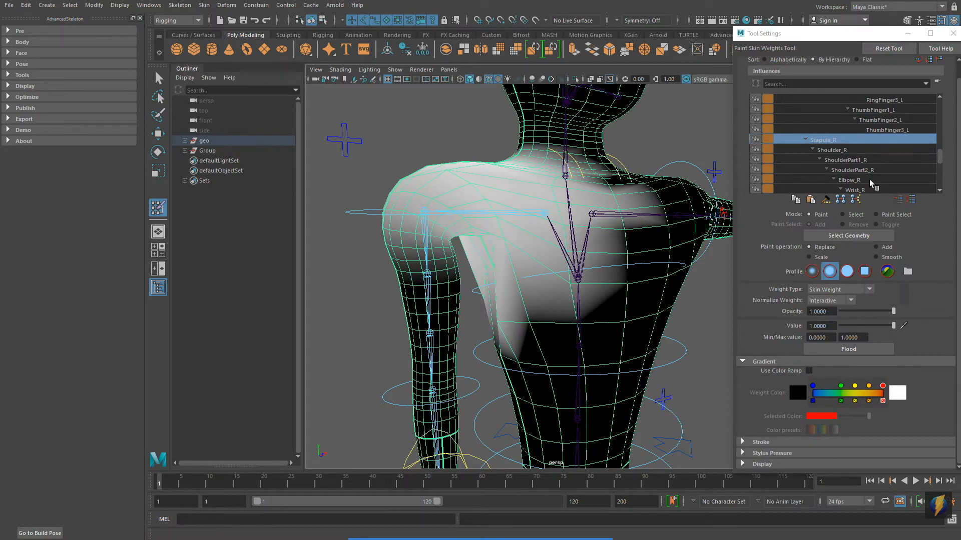
left_click(839, 151)
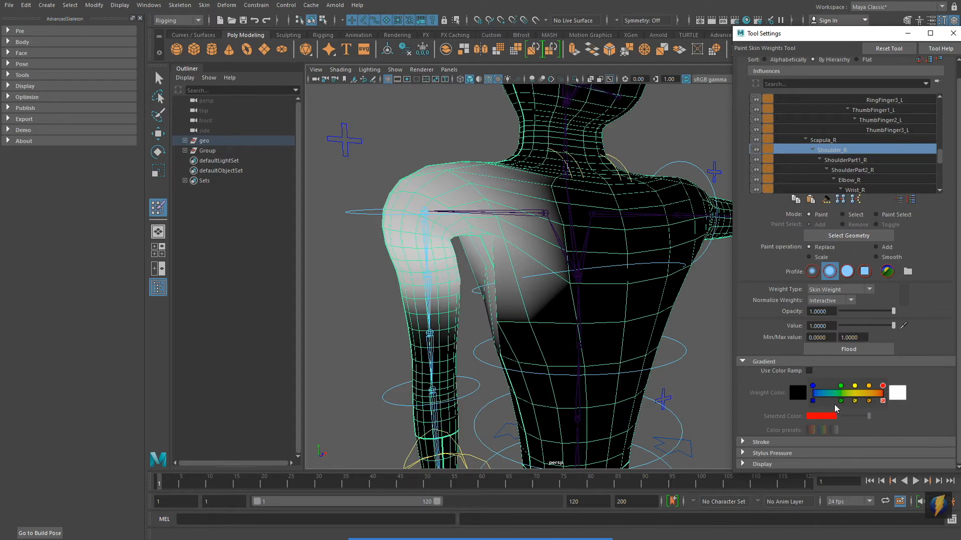
Step: Turn on the color ramp for the weight display, compare its presets, and apply the multicolored rainbow preset
left_click(809, 371)
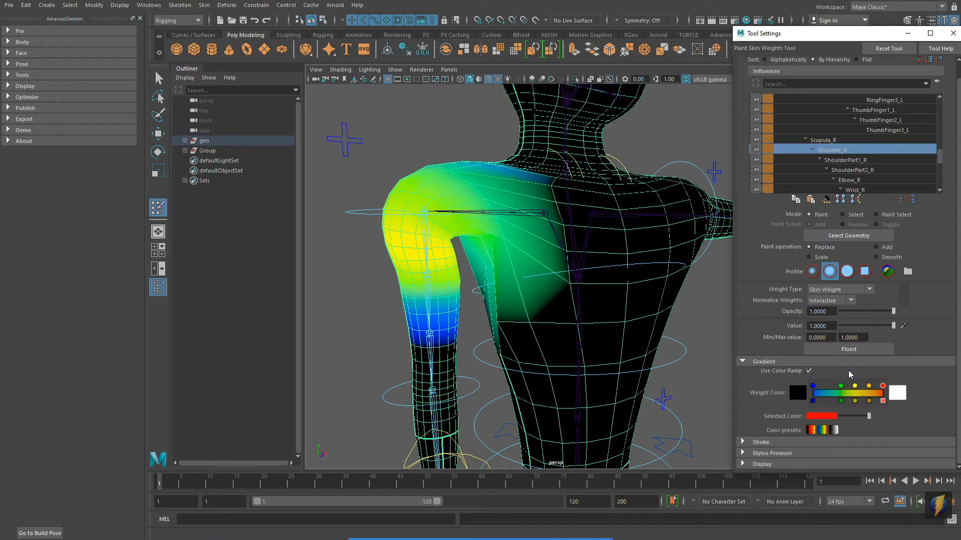
left_click(811, 431)
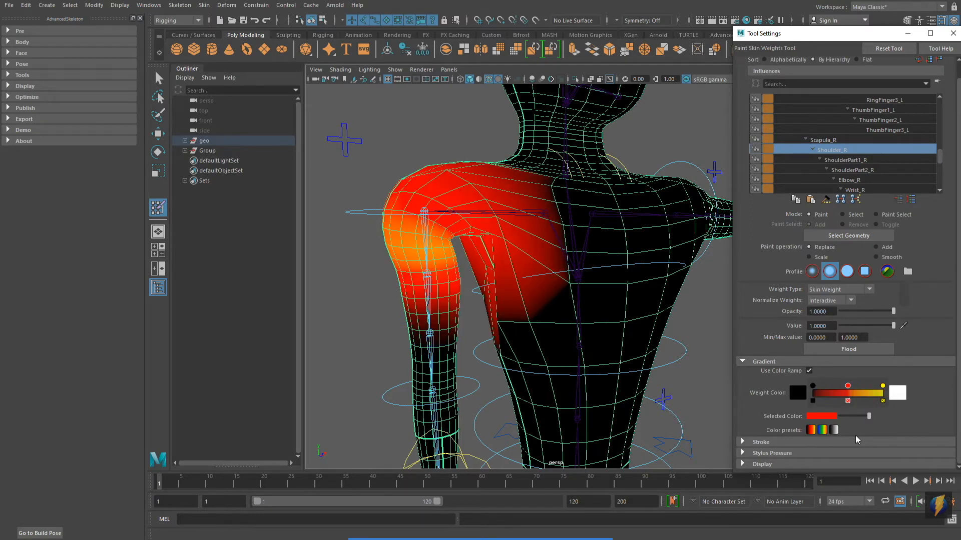
left_click(834, 430)
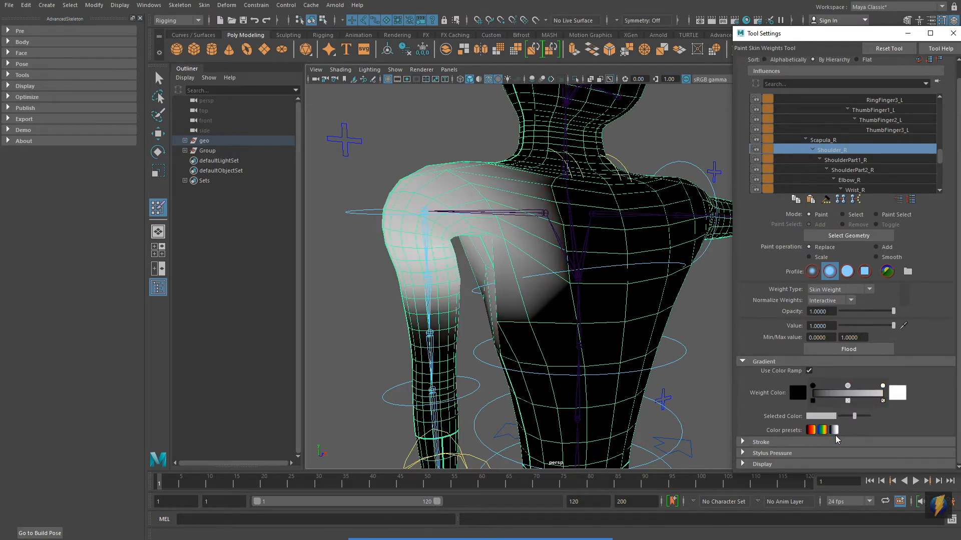
left_click(823, 430)
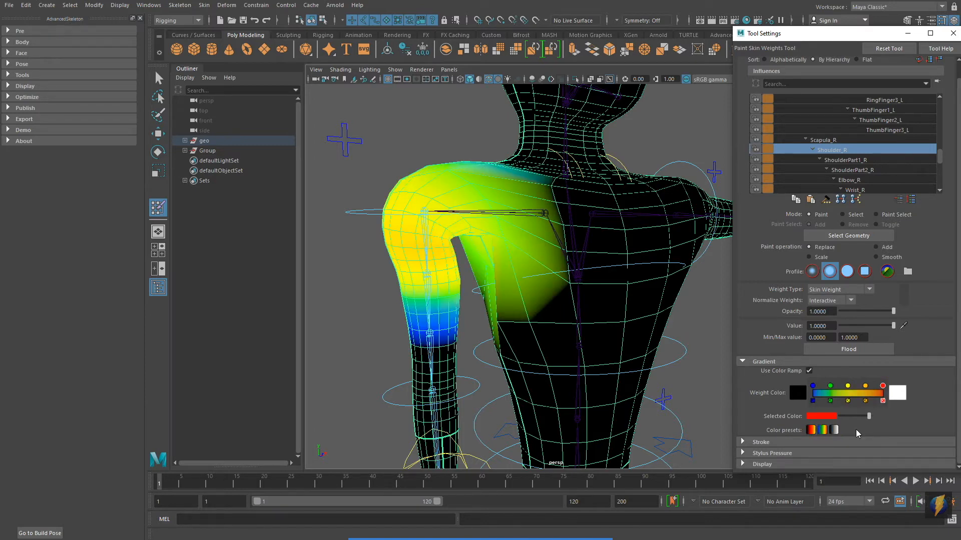
Step: Choose the Scapula_R influence for painting and set the paint operation to Add with a value of 0.1
scroll(506, 315, "up", 5)
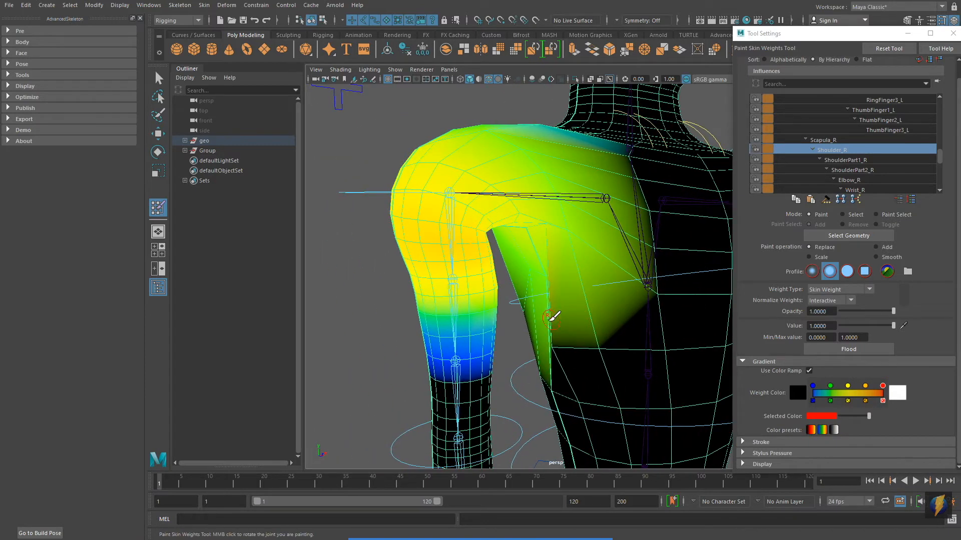
mouse_move(550, 319)
left_mouse_down("alt")
mouse_move(541, 306)
mouse_move(548, 303)
left_mouse_up("alt")
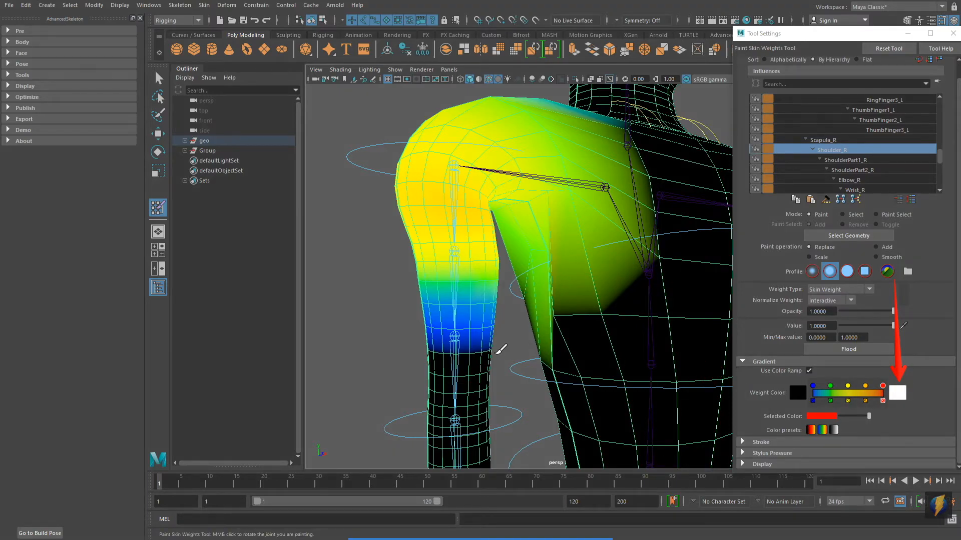
left_click_drag(461, 354, 509, 340, "alt")
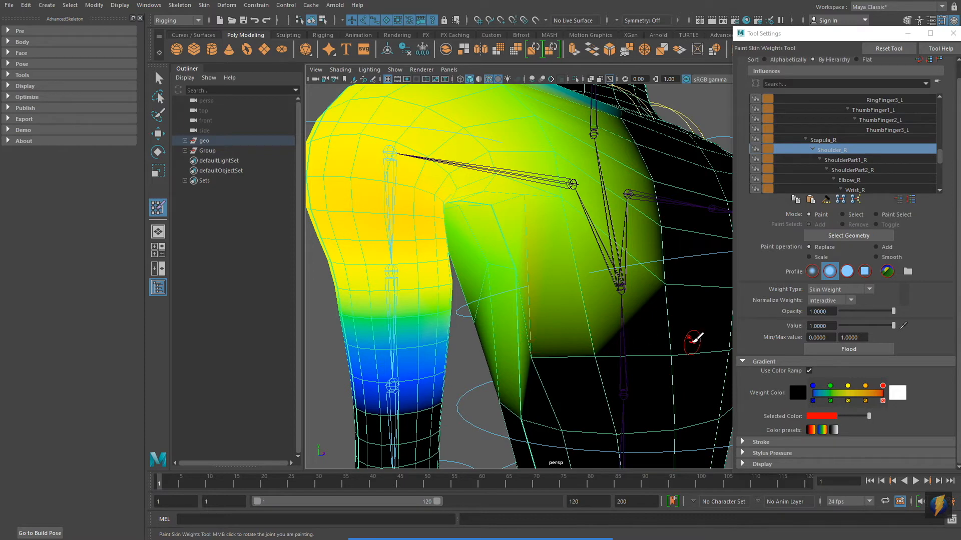
left_click(837, 140)
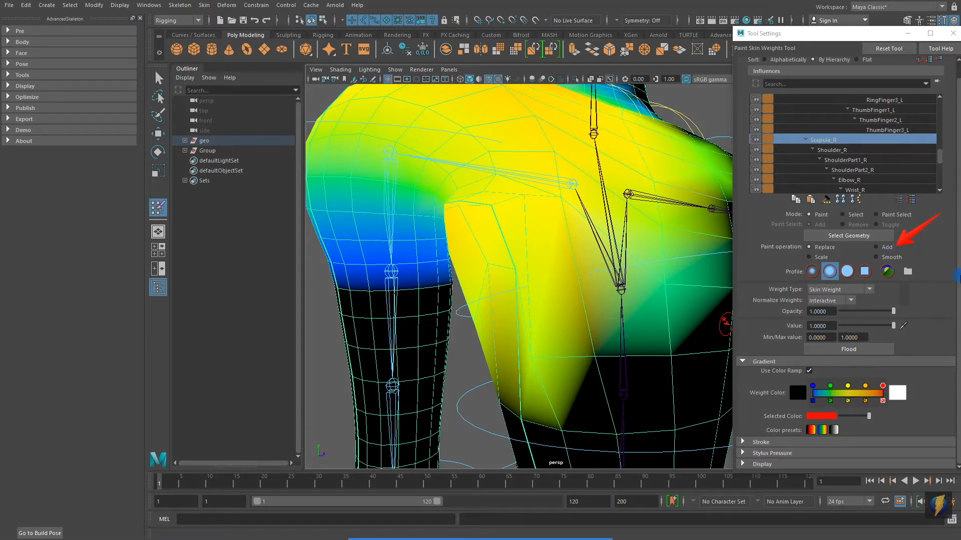
left_click(876, 248)
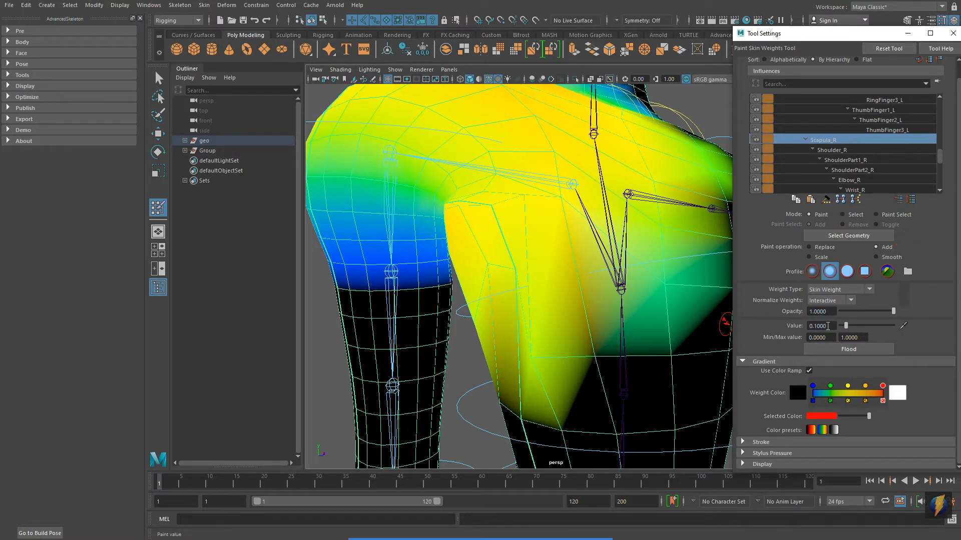
Step: Paint additional Scapula_R weight around the right armpit and down the side of the torso
scroll(521, 333, "up", 2)
left_click_drag(524, 328, 549, 334, "alt")
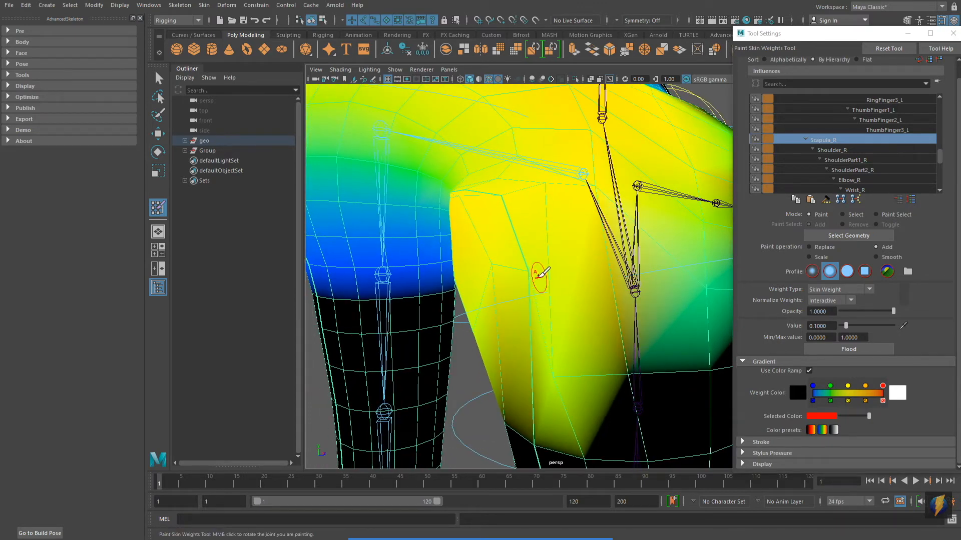
mouse_move(532, 263)
left_mouse_down()
mouse_move(509, 269)
mouse_move(498, 257)
mouse_move(467, 268)
mouse_move(523, 279)
mouse_move(468, 277)
left_mouse_up()
left_click_drag(558, 361, 549, 376)
middle_click_drag(565, 328, 564, 352, "alt")
left_click_drag(566, 351, 551, 348, "alt")
mouse_move(512, 234)
left_mouse_down()
mouse_move(516, 245)
mouse_move(481, 253)
left_mouse_up()
mouse_move(521, 271)
middle_mouse_down("alt")
mouse_move(574, 301)
mouse_move(497, 231)
middle_mouse_up("alt")
mouse_move(464, 252)
left_mouse_down()
mouse_move(454, 261)
mouse_move(618, 272)
mouse_move(625, 260)
left_mouse_up()
middle_click_drag(625, 260, 474, 236, "alt")
left_click_drag(450, 268, 548, 263, "alt")
right_click_drag(548, 262, 564, 264, "alt")
mouse_move(606, 253)
left_mouse_down()
mouse_move(570, 237)
mouse_move(574, 263)
left_mouse_up()
mouse_move(567, 307)
left_mouse_down()
mouse_move(587, 320)
mouse_move(463, 325)
mouse_move(441, 336)
left_mouse_up()
left_click(569, 327)
left_click_drag(600, 350, 577, 281, "alt")
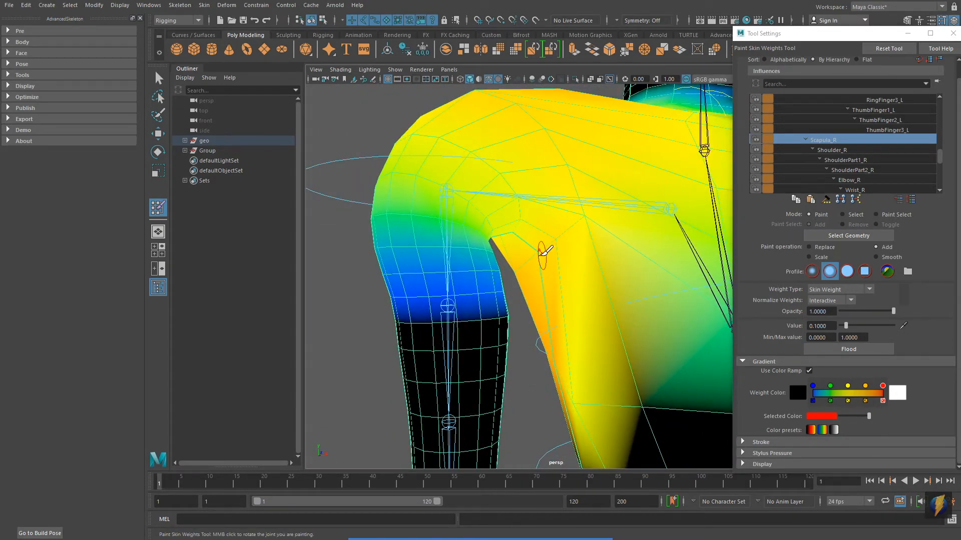
Step: Switch to the Shoulder_R influence and set the paint operation to Smooth
left_click_drag(557, 236, 429, 254, "alt")
scroll(545, 265, "down", 8)
left_click_drag(562, 270, 553, 272, "alt")
right_click_drag(554, 271, 583, 293, "alt")
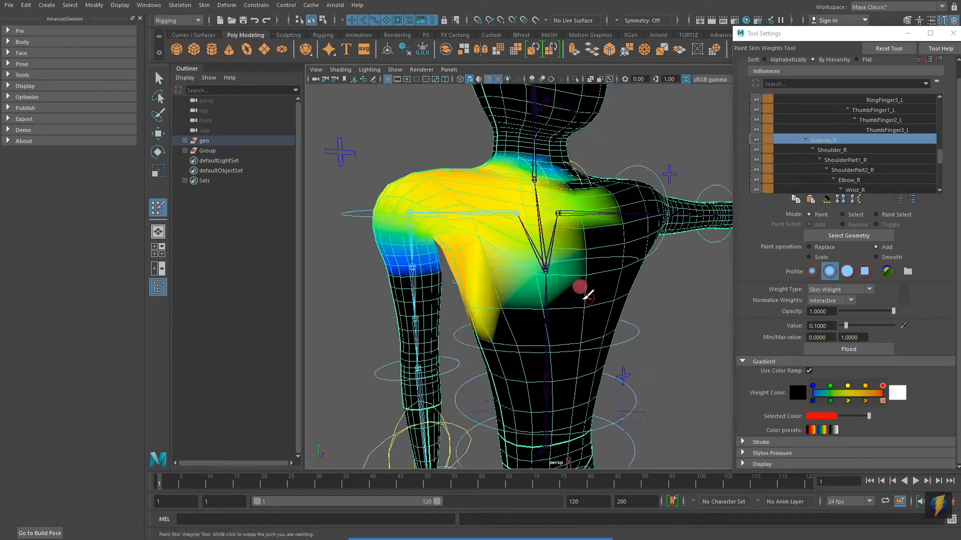
middle_click_drag(506, 302, 549, 305, "alt")
mouse_move(496, 230)
left_mouse_down("alt")
mouse_move(646, 253)
mouse_move(628, 225)
mouse_move(622, 247)
mouse_move(447, 257)
mouse_move(500, 279)
left_mouse_up("alt")
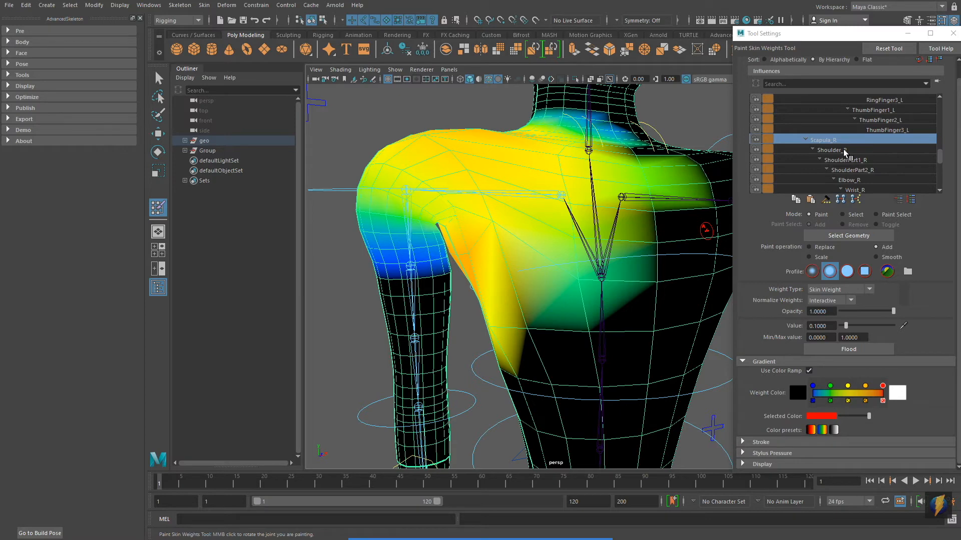
left_click(830, 150)
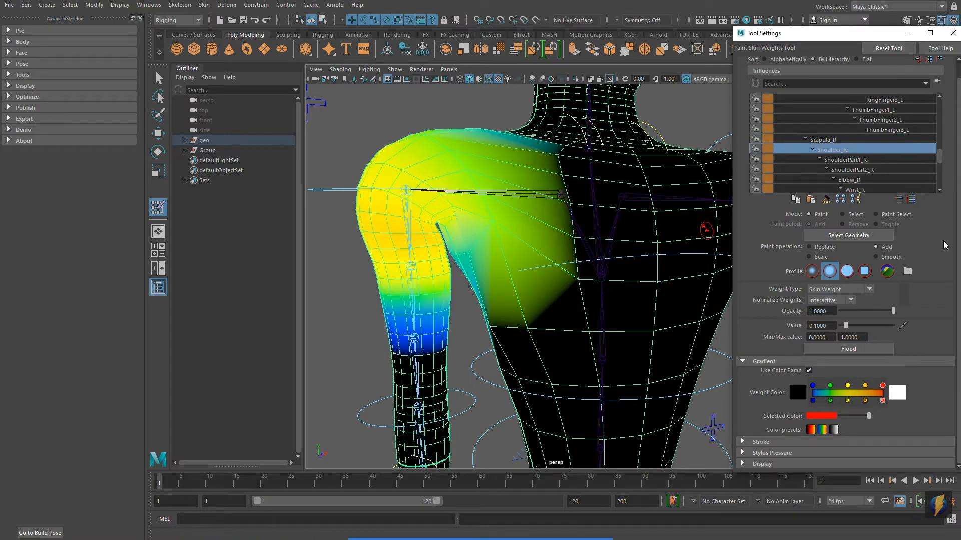
mouse_move(550, 536)
left_click(518, 520)
mouse_move(784, 357)
left_mouse_down()
mouse_move(814, 344)
mouse_move(874, 264)
left_mouse_up()
left_click(876, 257)
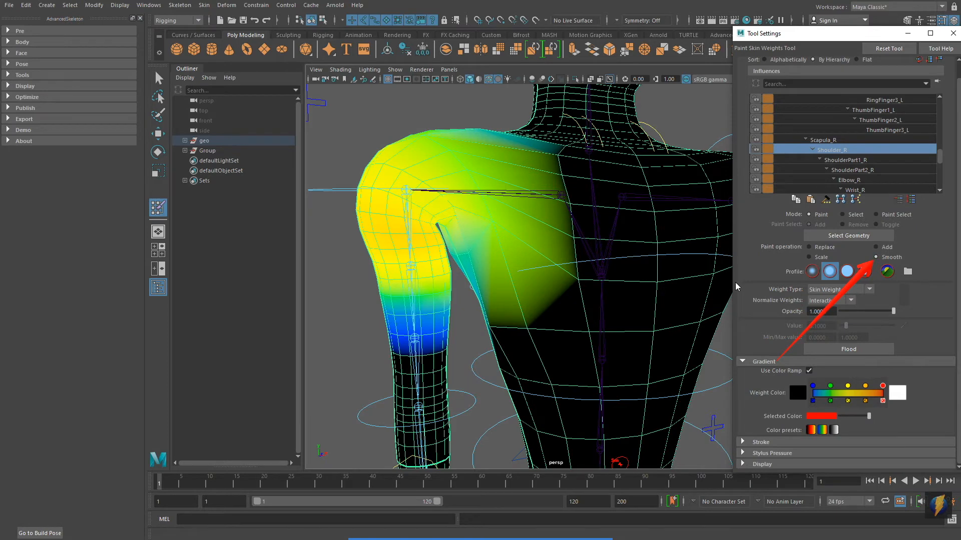
Step: Smooth the Shoulder_R weights around the right armpit, across the chest and on the back
left_click_drag(568, 274, 579, 277, "alt")
left_click_drag(482, 298, 502, 284, "alt")
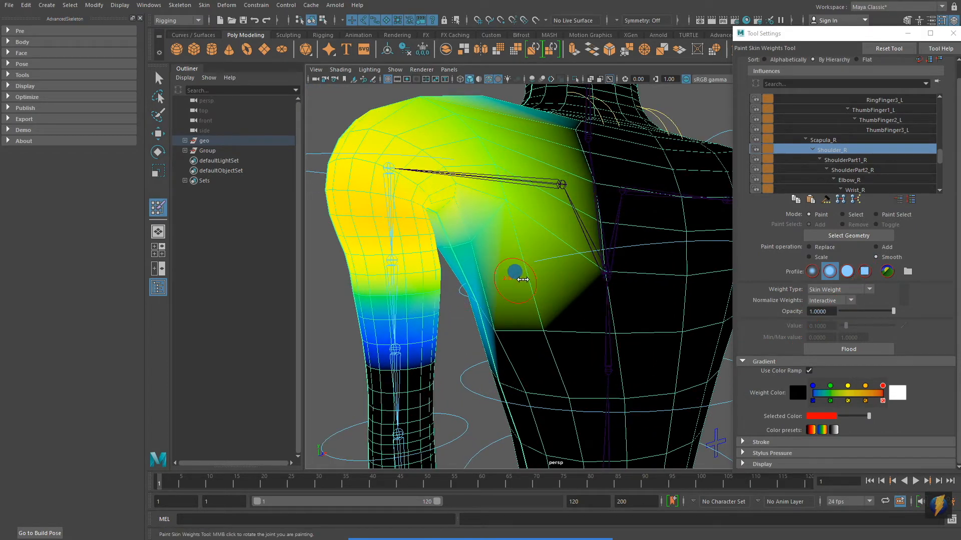
left_click_drag(490, 217, 479, 221)
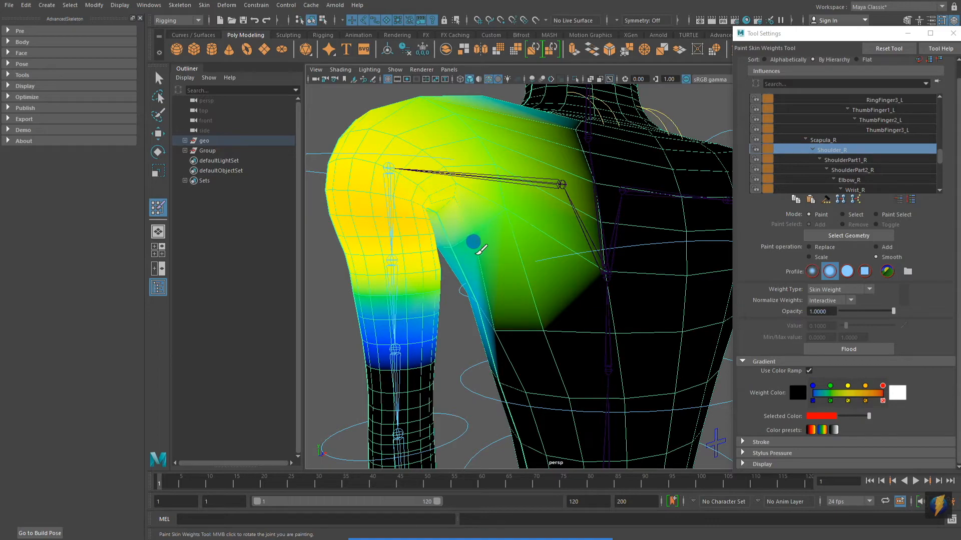
mouse_move(499, 302)
left_mouse_down()
mouse_move(498, 322)
mouse_move(515, 296)
mouse_move(625, 296)
mouse_move(585, 302)
mouse_move(603, 266)
mouse_move(576, 259)
left_mouse_up()
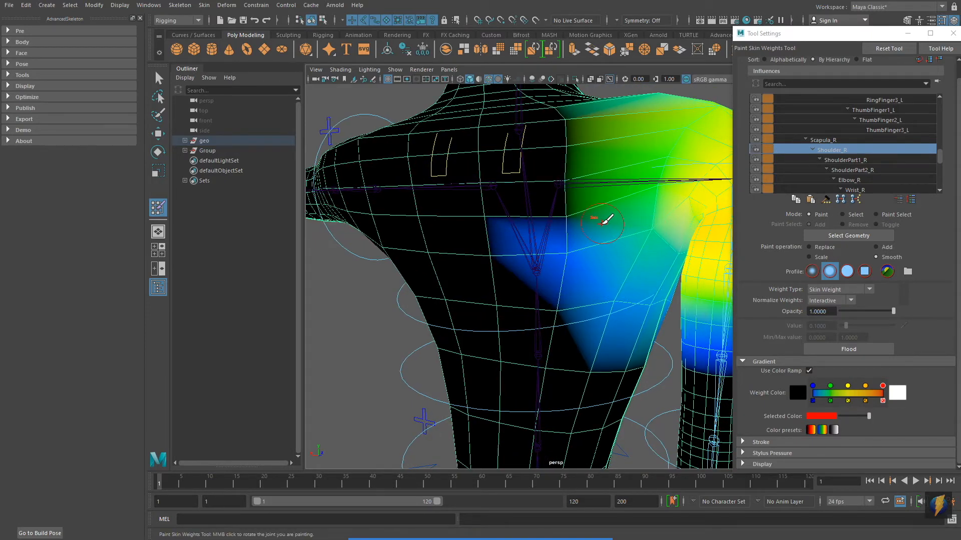
mouse_move(621, 235)
left_mouse_down("alt")
mouse_move(510, 220)
mouse_move(545, 284)
mouse_move(476, 208)
mouse_move(435, 195)
left_mouse_up("alt")
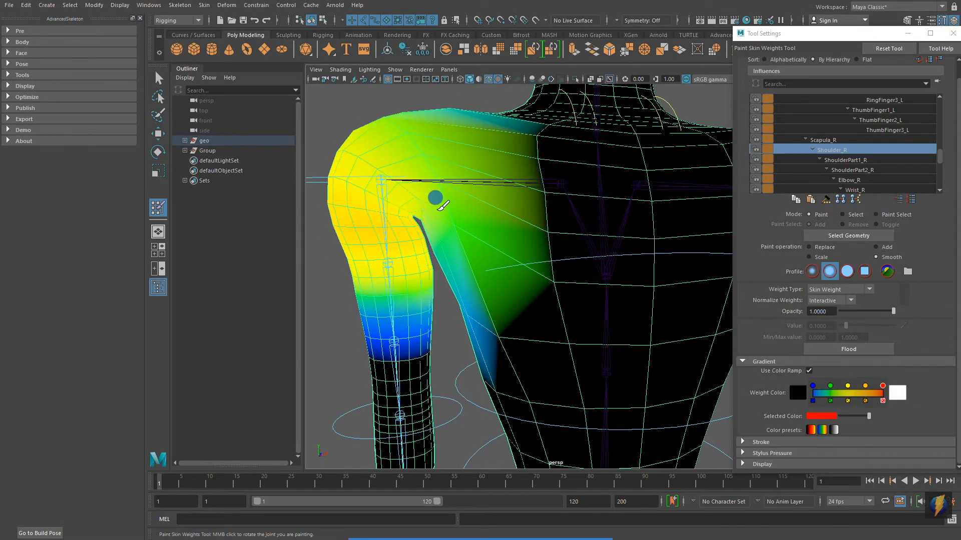
Step: Save the scene and move the Tool Settings window away from the channel box
mouse_move(459, 249)
left_mouse_down("alt")
mouse_move(487, 245)
mouse_move(503, 258)
left_mouse_up("alt")
scroll(584, 278, "down", 5)
middle_click_drag(584, 279, 545, 258, "alt")
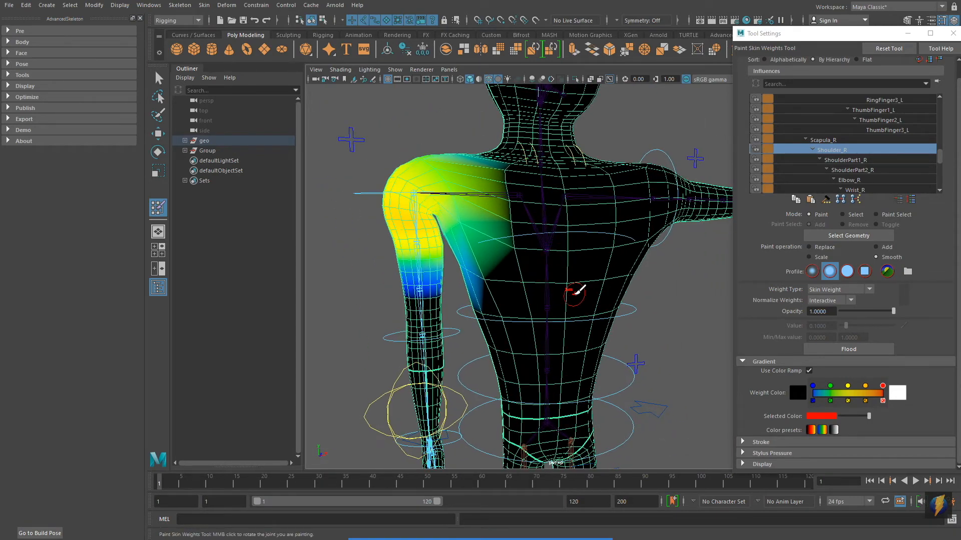
key("ctrl+s")
left_click_drag(797, 36, 717, 113)
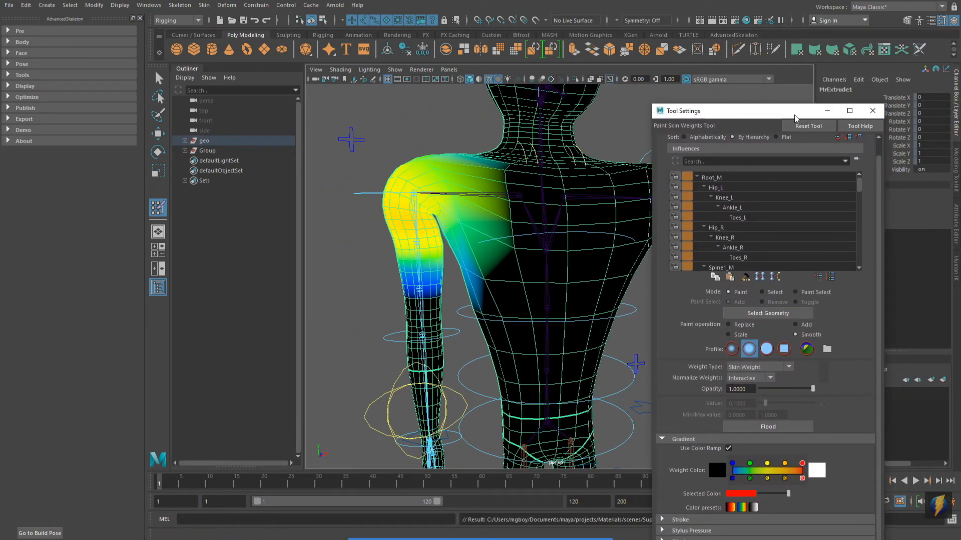
Step: Close the tool settings and reset the FKShoulder_R control's Rotate Y to 0
left_click_drag(795, 116, 787, 118)
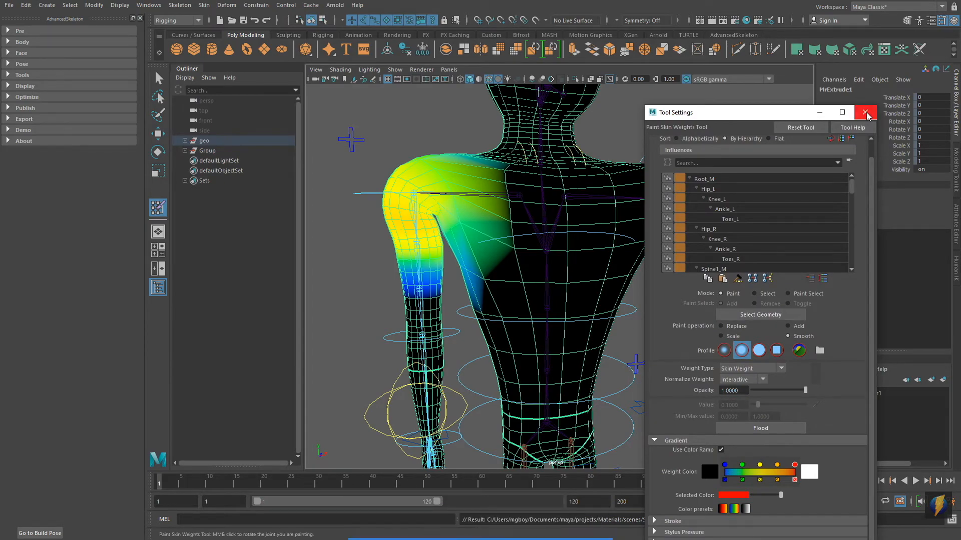
left_click(865, 112)
scroll(785, 153, "down", 3)
key("q")
mouse_move(488, 193)
left_mouse_down("alt")
mouse_move(707, 193)
mouse_move(471, 210)
left_mouse_up("alt")
left_click(429, 227)
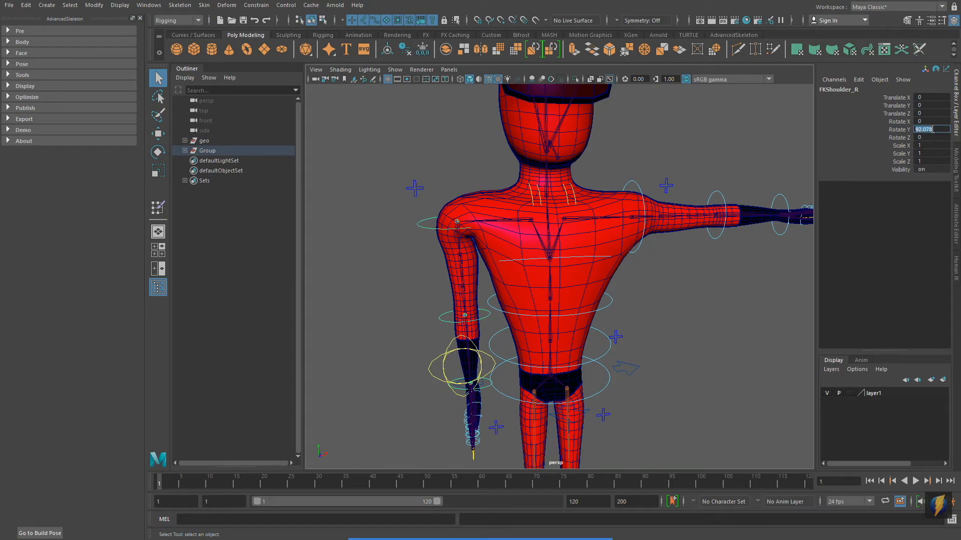
type("0")
key("Return")
Step: Rotate the head control to test how the head and neck deform, and undo the rotation
middle_click_drag(618, 266, 632, 317, "alt")
key("e")
mouse_move(529, 211)
left_mouse_down()
mouse_move(514, 217)
mouse_move(528, 218)
left_mouse_up()
key("ctrl+z")
key("ctrl+z")
key("shift+z")
middle_click_drag(630, 218, 621, 234, "alt")
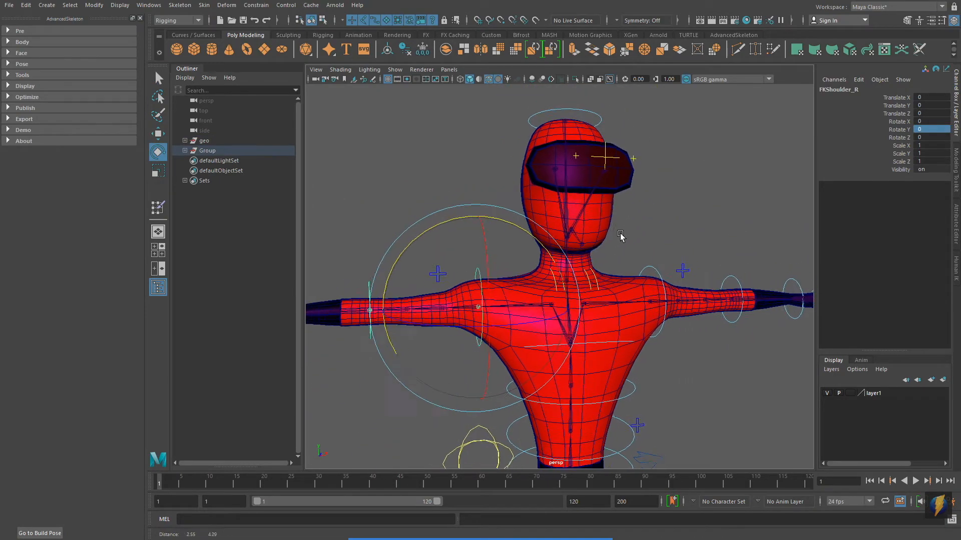
left_click_drag(551, 234, 617, 249, "alt")
right_click_drag(618, 249, 648, 257, "alt")
middle_click_drag(647, 257, 646, 318, "alt")
left_click(606, 151)
left_click_drag(642, 273, 492, 231)
key("ctrl+z")
Step: Select the MrExtrude1 mesh, open the Paint Skin Weights settings and choose the Head_M influence
left_click_drag(714, 259, 675, 257, "alt")
left_click(636, 197)
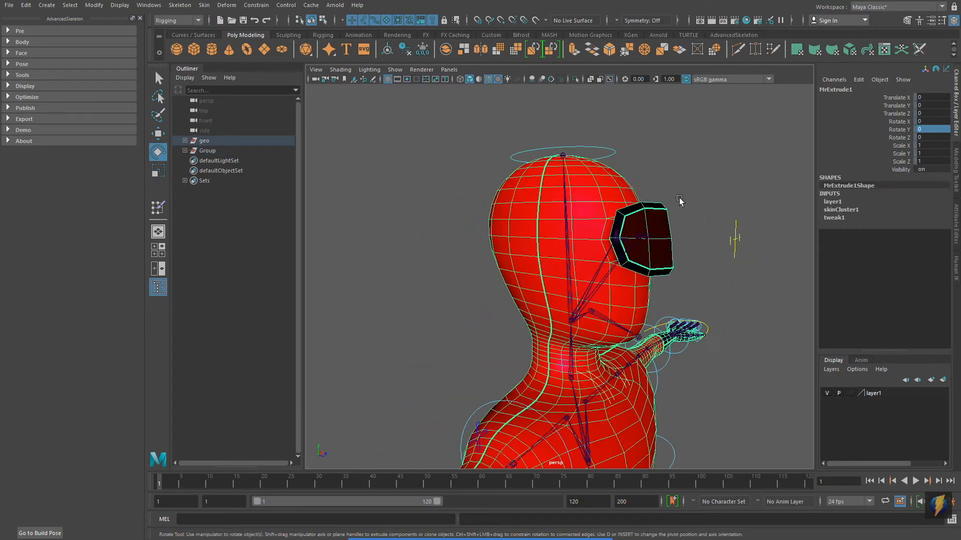
left_click_drag(638, 198, 681, 222, "alt")
left_click(204, 5)
left_click(332, 78)
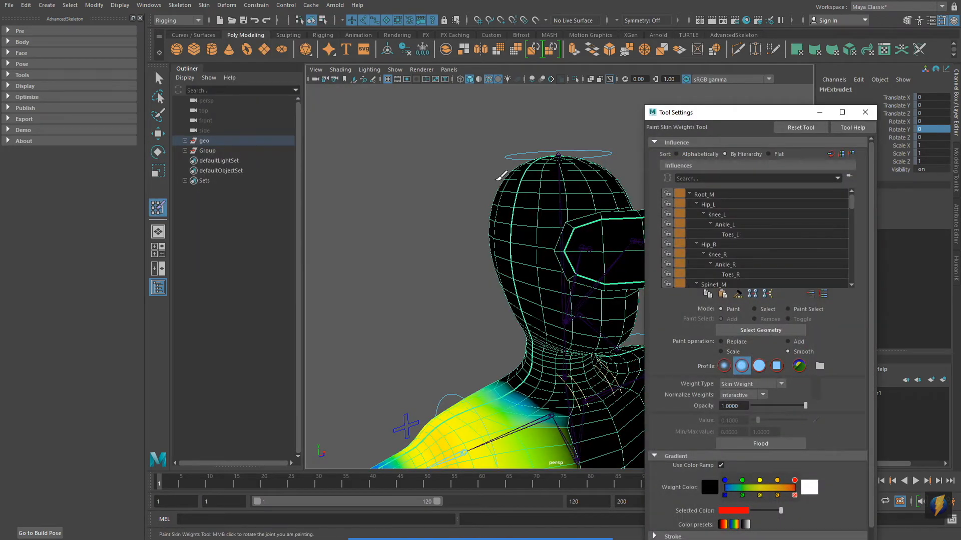
left_click_drag(500, 175, 550, 180, "alt")
mouse_move(849, 216)
left_mouse_down()
mouse_move(847, 257)
mouse_move(847, 189)
mouse_move(853, 216)
left_mouse_up()
left_click(758, 256)
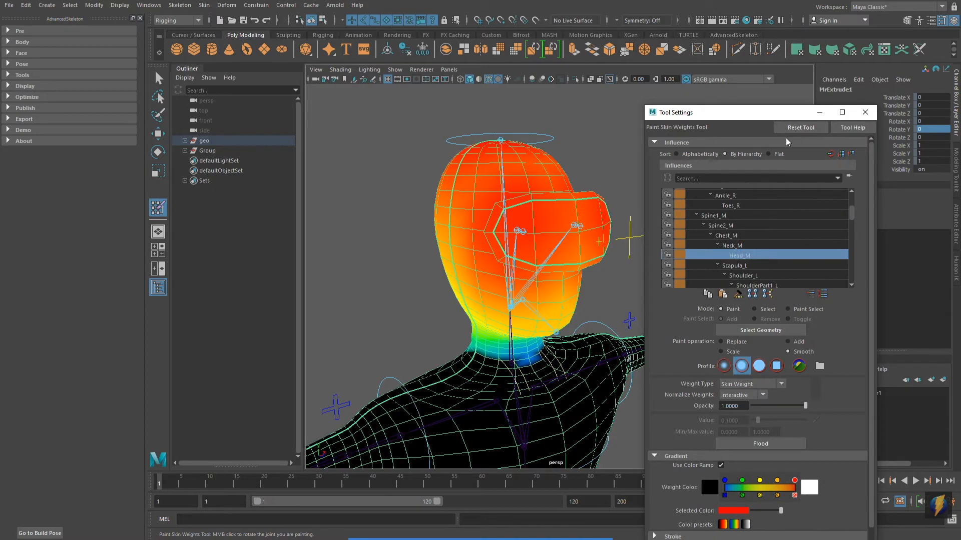
Step: Set the paint operation to Replace with a value of 1.0 and start painting Head_M weight on the visor and the side of the head
left_click_drag(748, 118, 801, 129)
left_click_drag(567, 202, 645, 208, "alt")
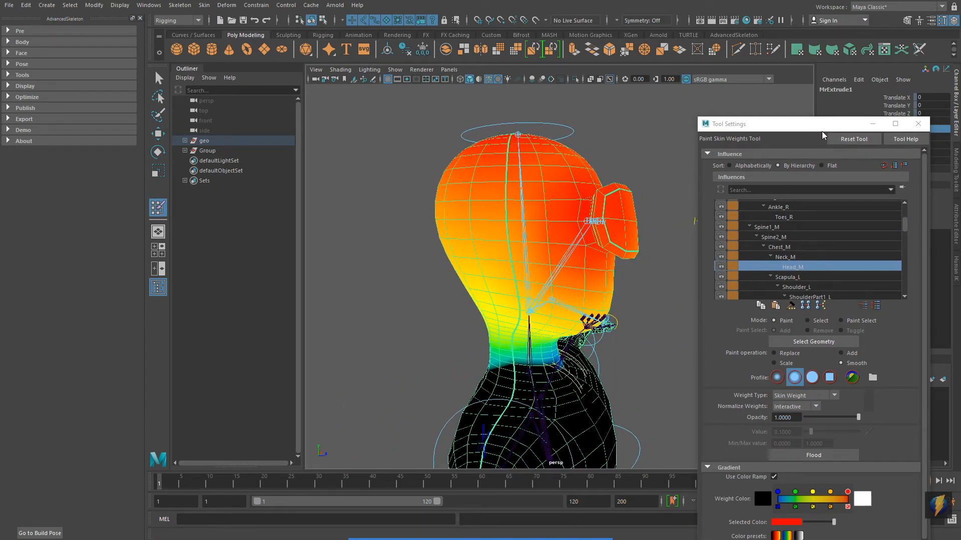
left_click_drag(818, 131, 806, 88)
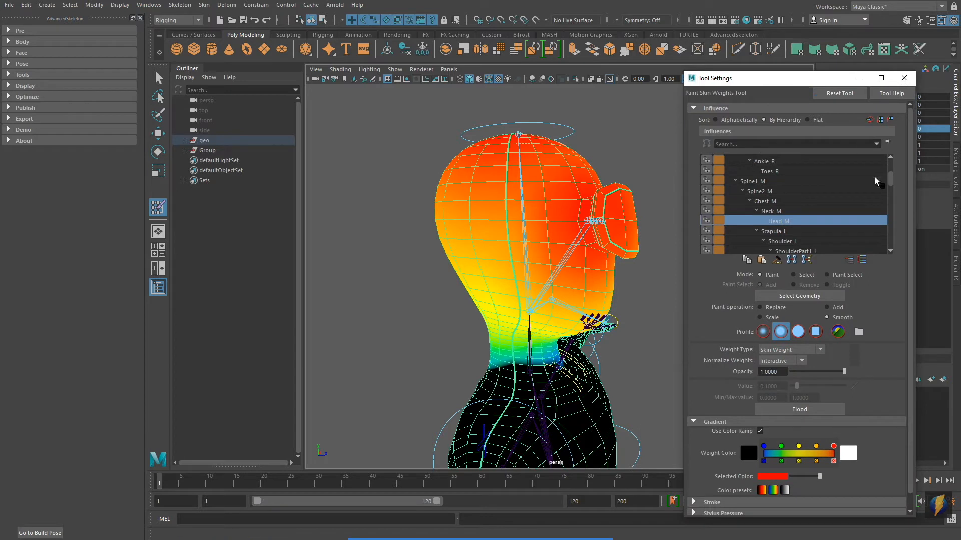
mouse_move(467, 524)
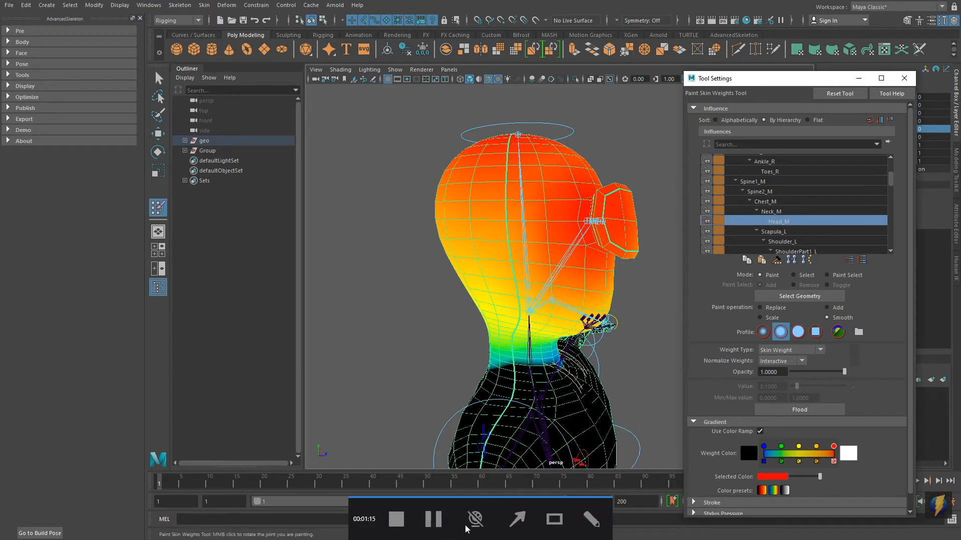
left_click(519, 518)
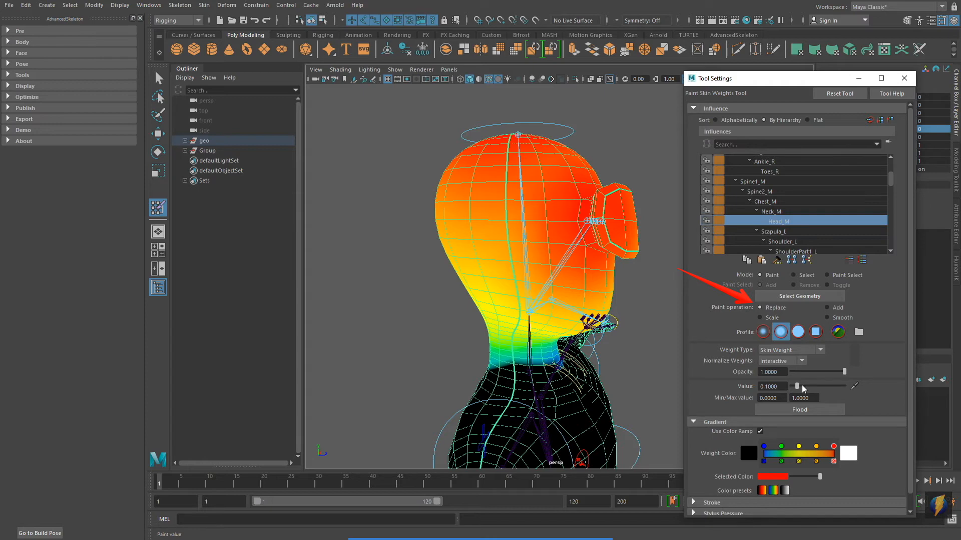
mouse_move(505, 288)
left_mouse_down("alt")
mouse_move(504, 278)
mouse_move(542, 286)
mouse_move(489, 307)
mouse_move(496, 224)
left_mouse_up("alt")
mouse_move(557, 210)
left_mouse_down("alt")
mouse_move(545, 226)
mouse_move(488, 216)
left_mouse_up("alt")
mouse_move(541, 273)
left_mouse_down("alt")
mouse_move(534, 250)
mouse_move(549, 254)
mouse_move(502, 258)
mouse_move(495, 270)
mouse_move(520, 265)
left_mouse_up("alt")
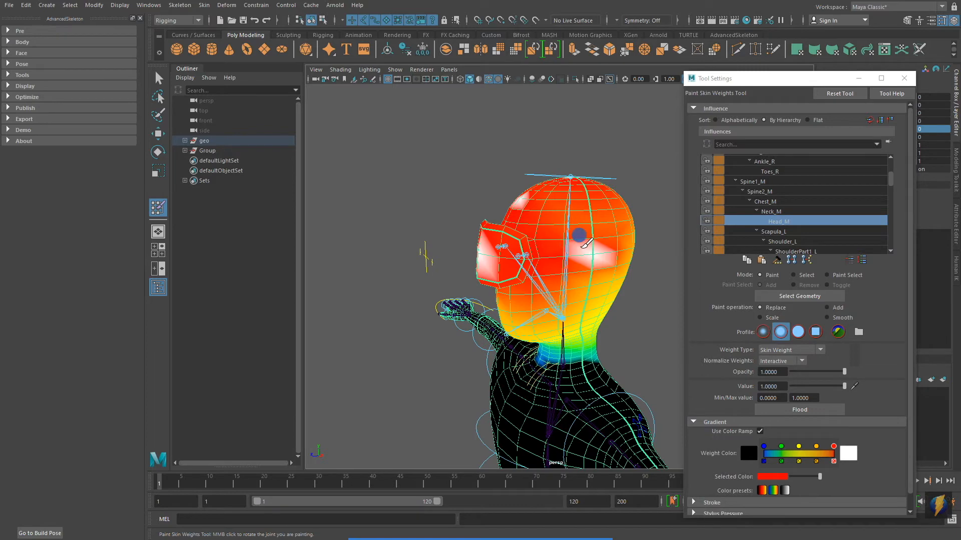
Step: Paint full Head_M weight over the back, top and sides of the head in Replace mode
mouse_move(571, 219)
left_mouse_down("alt")
mouse_move(527, 262)
mouse_move(557, 248)
left_mouse_up("alt")
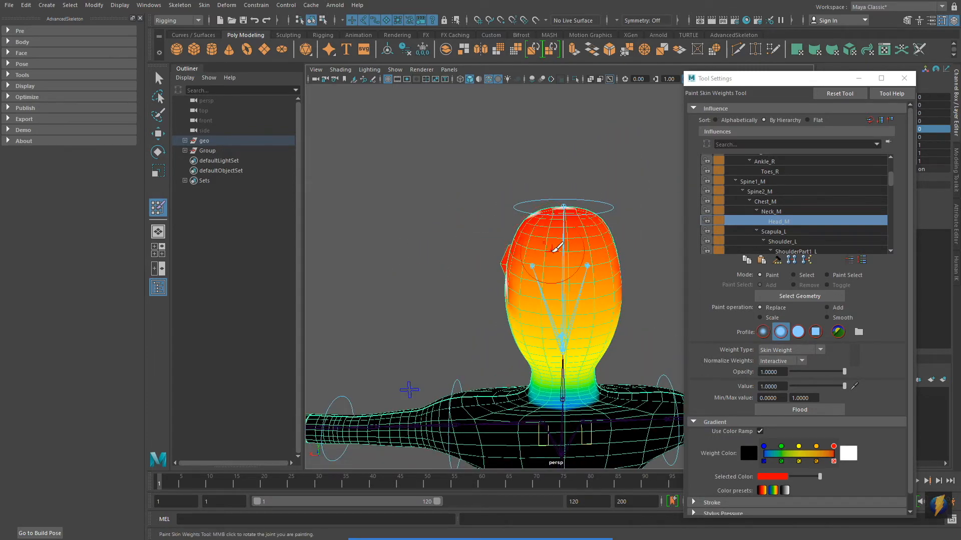
mouse_move(589, 288)
left_mouse_down("alt")
mouse_move(480, 273)
mouse_move(567, 301)
left_mouse_up("alt")
mouse_move(495, 253)
left_mouse_down("alt")
mouse_move(597, 280)
mouse_move(464, 294)
mouse_move(516, 274)
mouse_move(515, 258)
mouse_move(490, 259)
mouse_move(602, 280)
mouse_move(514, 246)
mouse_move(536, 233)
mouse_move(581, 243)
mouse_move(593, 262)
mouse_move(504, 302)
mouse_move(483, 249)
mouse_move(451, 253)
mouse_move(483, 279)
mouse_move(515, 240)
mouse_move(542, 260)
mouse_move(611, 265)
mouse_move(484, 281)
mouse_move(470, 271)
mouse_move(574, 277)
mouse_move(500, 242)
mouse_move(568, 236)
mouse_move(594, 249)
mouse_move(444, 253)
mouse_move(500, 272)
mouse_move(480, 266)
mouse_move(506, 266)
mouse_move(475, 273)
mouse_move(518, 269)
mouse_move(510, 283)
mouse_move(645, 300)
mouse_move(584, 315)
mouse_move(575, 338)
left_mouse_up("alt")
left_click(826, 319)
left_click(760, 308)
left_click_drag(453, 209, 482, 209, "alt")
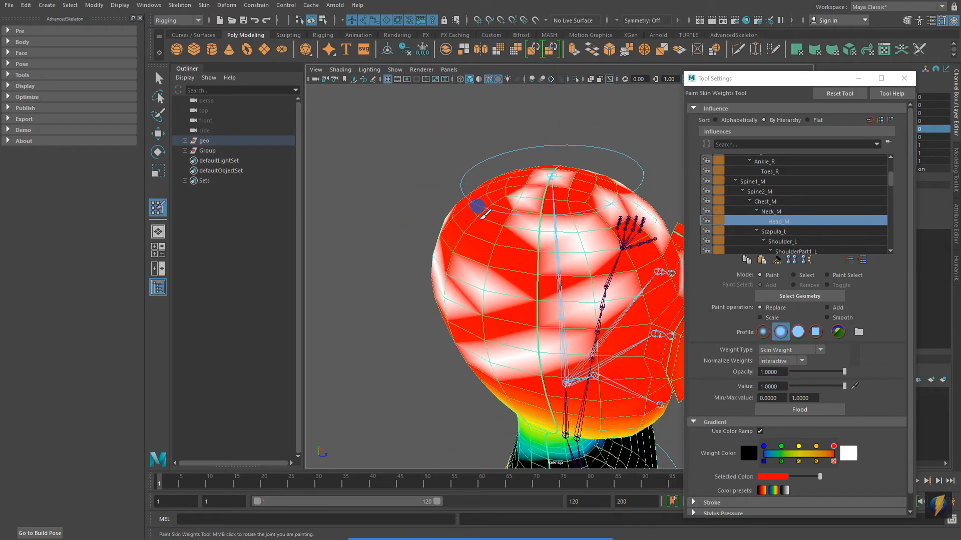
right_click_drag(482, 208, 438, 230, "alt")
left_click_drag(442, 237, 608, 210, "alt")
Step: Rotate the FKHead_M control backward about 45 degrees to test the painted weights, and undo the rotation
key("q")
left_click(550, 184)
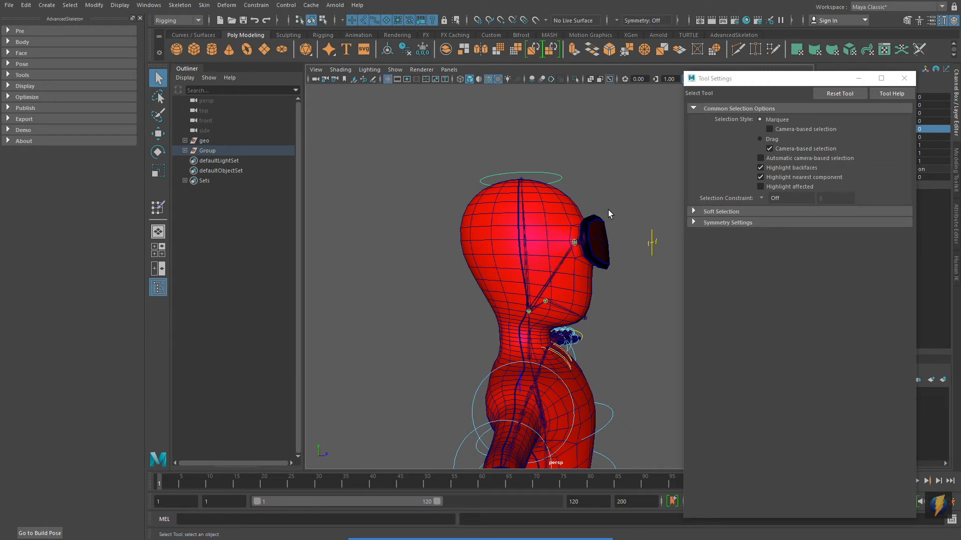
key("e")
left_click_drag(580, 239, 510, 208)
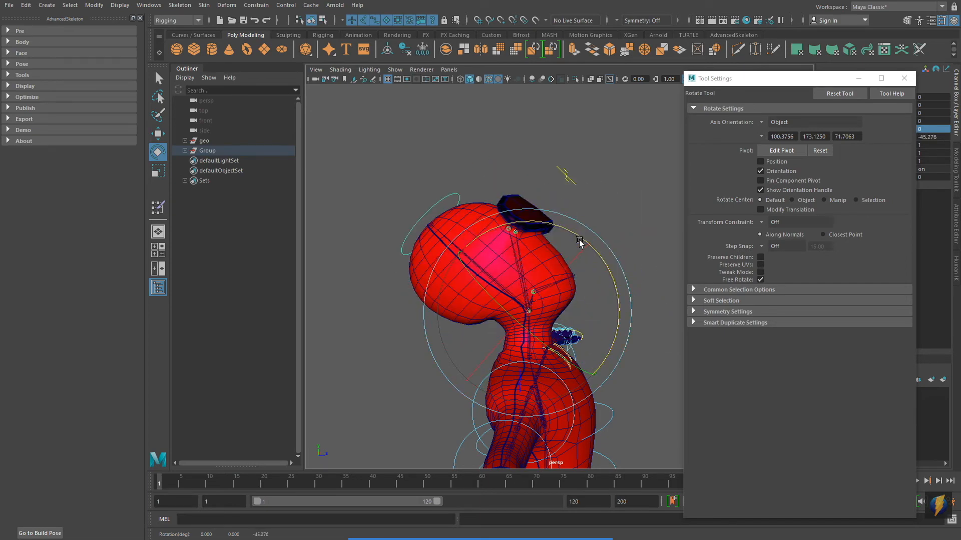
key("ctrl+z")
left_click_drag(588, 291, 504, 298, "alt")
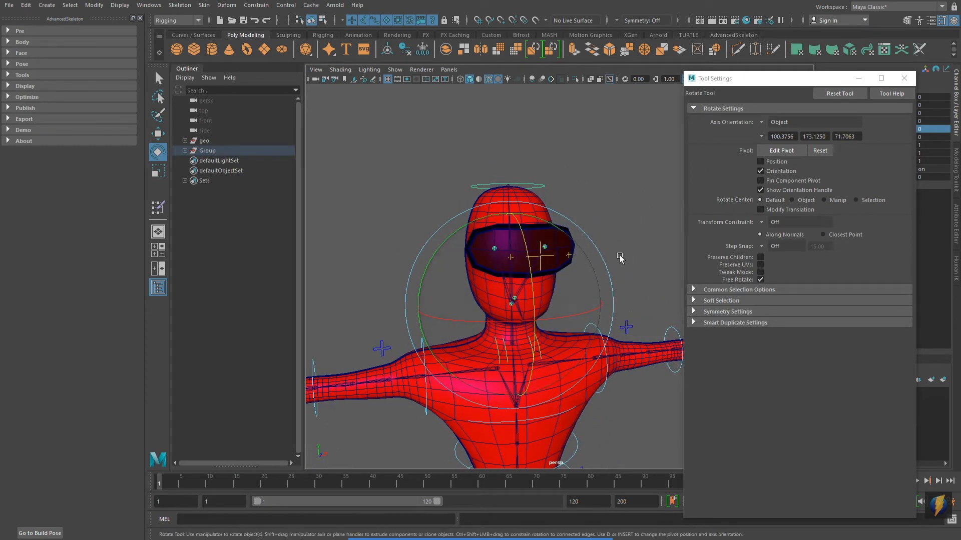
middle_click_drag(589, 274, 603, 263, "alt")
right_click_drag(604, 263, 578, 263, "alt")
middle_click_drag(579, 264, 597, 280, "alt")
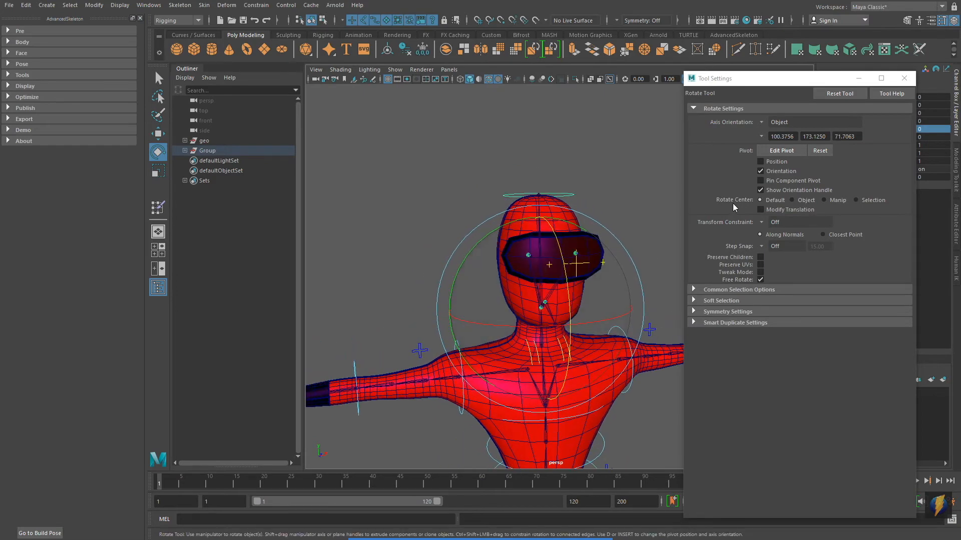
Step: Close the tool settings, select the FKNeck_M control in wireframe display and return to shaded display
left_click(904, 78)
mouse_move(745, 235)
left_mouse_down("alt")
mouse_move(720, 223)
mouse_move(735, 230)
left_mouse_up("alt")
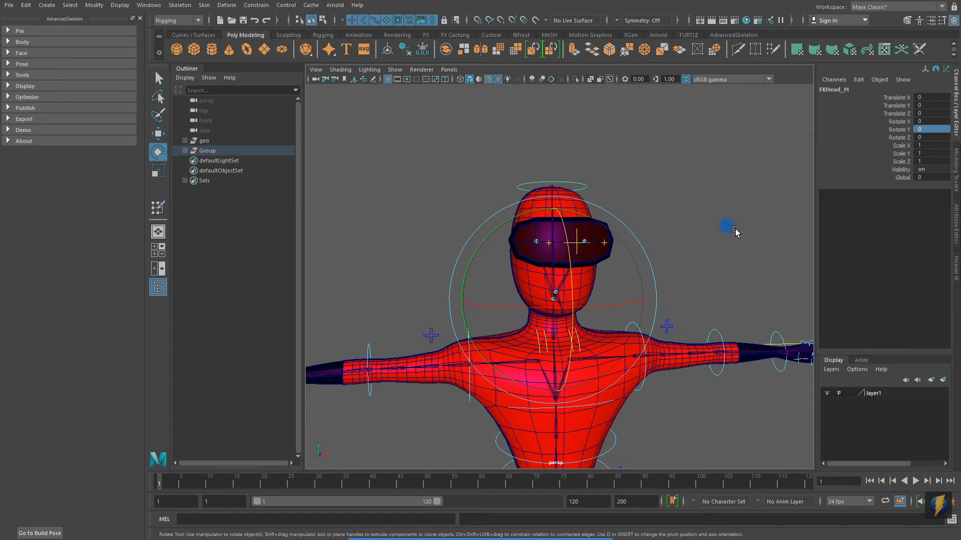
key("4")
right_click_drag(556, 330, 701, 312, "alt")
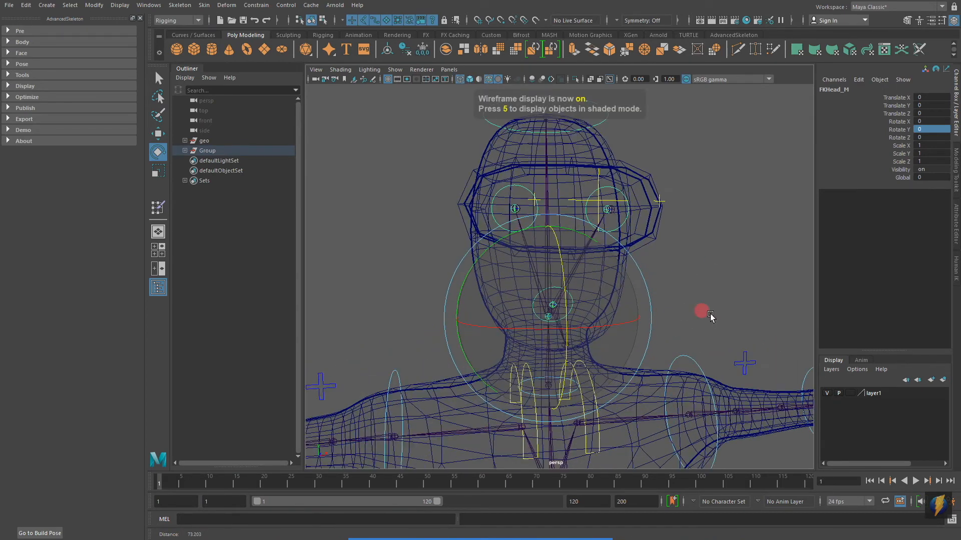
middle_click_drag(701, 313, 694, 262, "alt")
left_click(693, 263)
left_click(537, 347)
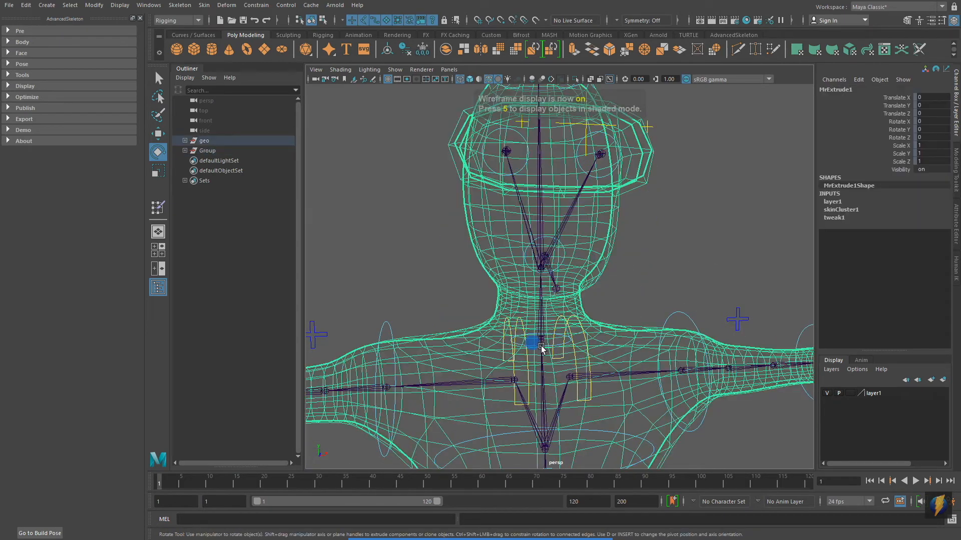
right_click_drag(453, 348, 562, 399, "alt")
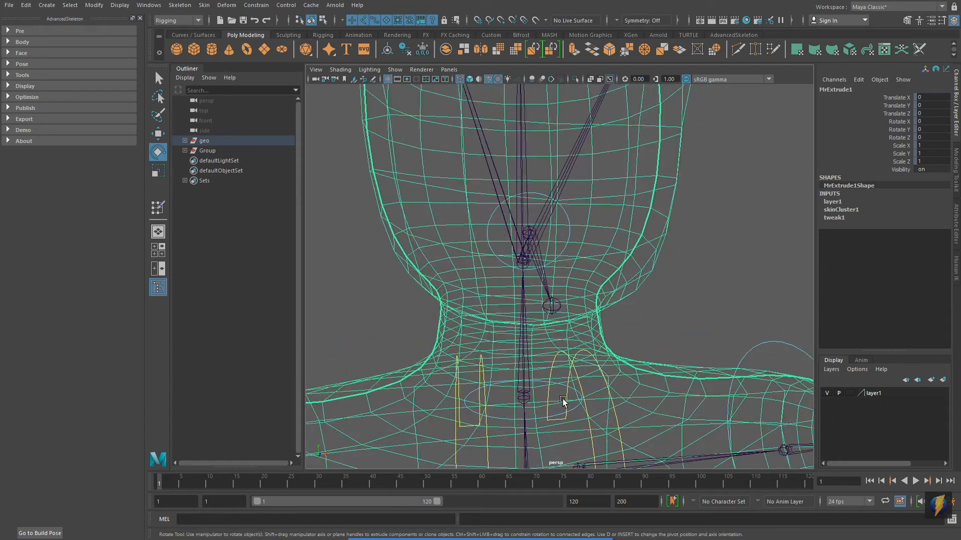
left_click(575, 406)
scroll(602, 395, "down", 5)
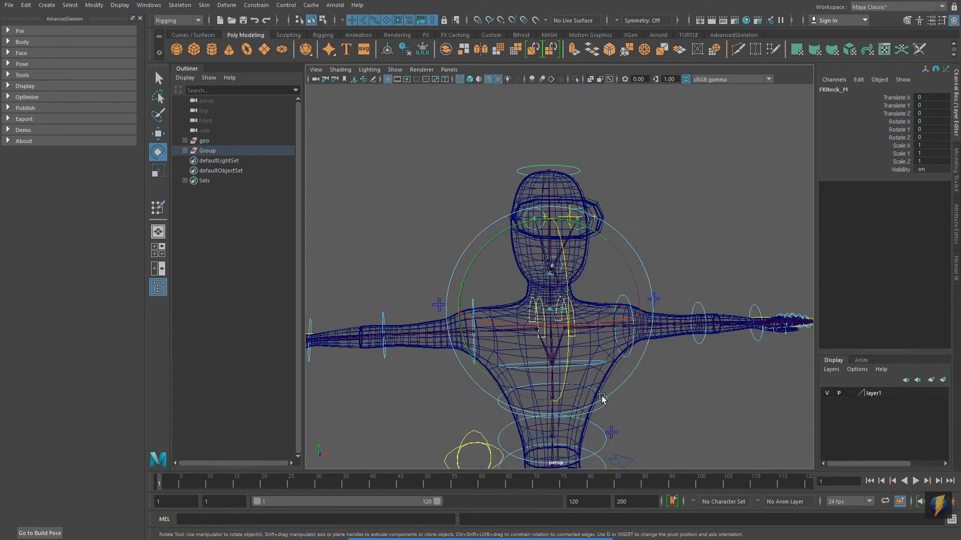
key("5")
Step: Rotate the FKNeck_M control backward about 73 degrees to test the neck deformation, and undo the rotation
mouse_move(618, 350)
left_mouse_down("alt")
mouse_move(575, 342)
mouse_move(642, 346)
mouse_move(630, 328)
left_mouse_up("alt")
right_click_drag(545, 317, 632, 311, "alt")
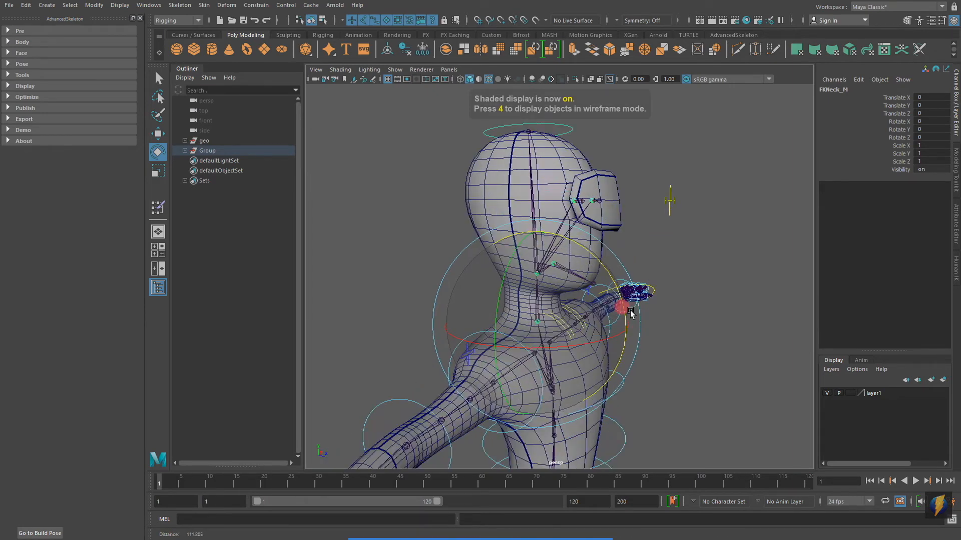
left_click_drag(607, 317, 523, 242, "alt")
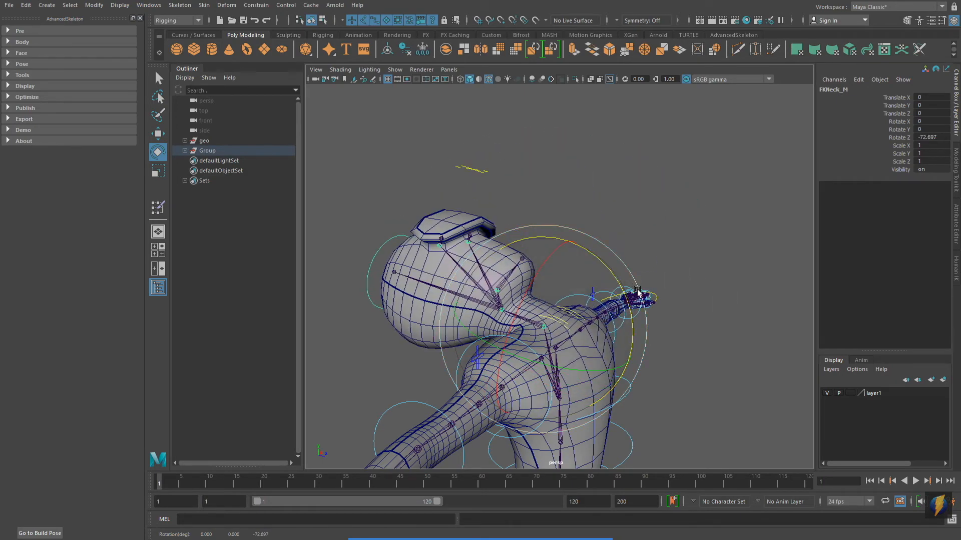
key("ctrl+z")
left_click_drag(650, 306, 578, 305, "alt")
right_click_drag(579, 305, 554, 300, "alt")
middle_click_drag(553, 300, 546, 336, "alt")
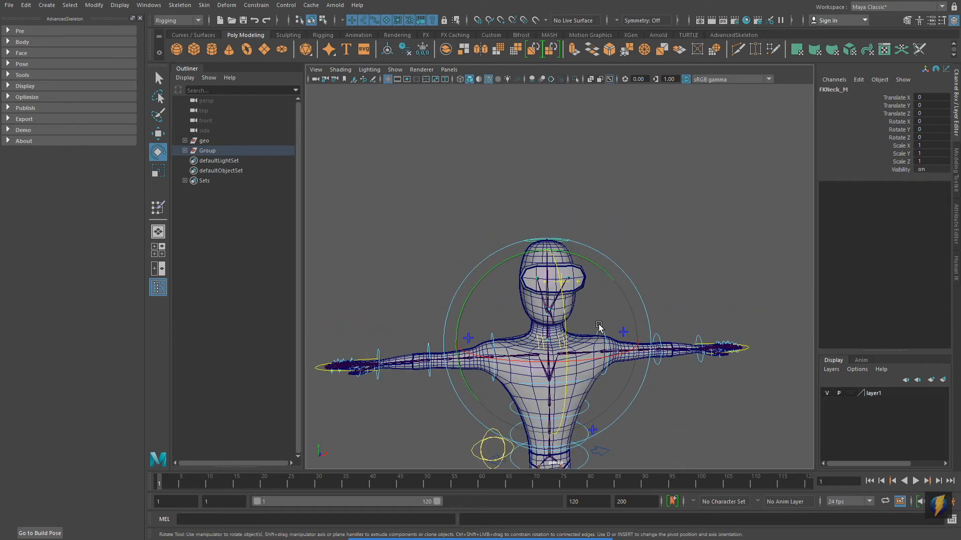
Step: Move the FKNeck_M control up about 130 units to stretch the neck and expose its skin weights
key("w")
middle_click_drag(579, 256, 591, 279, "alt")
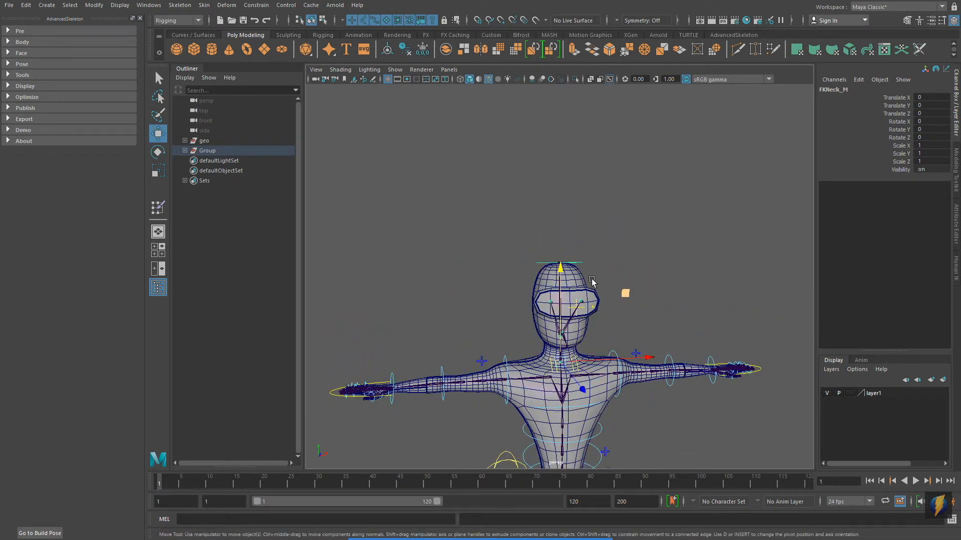
left_click_drag(562, 273, 523, 72)
middle_click_drag(596, 241, 609, 348, "alt")
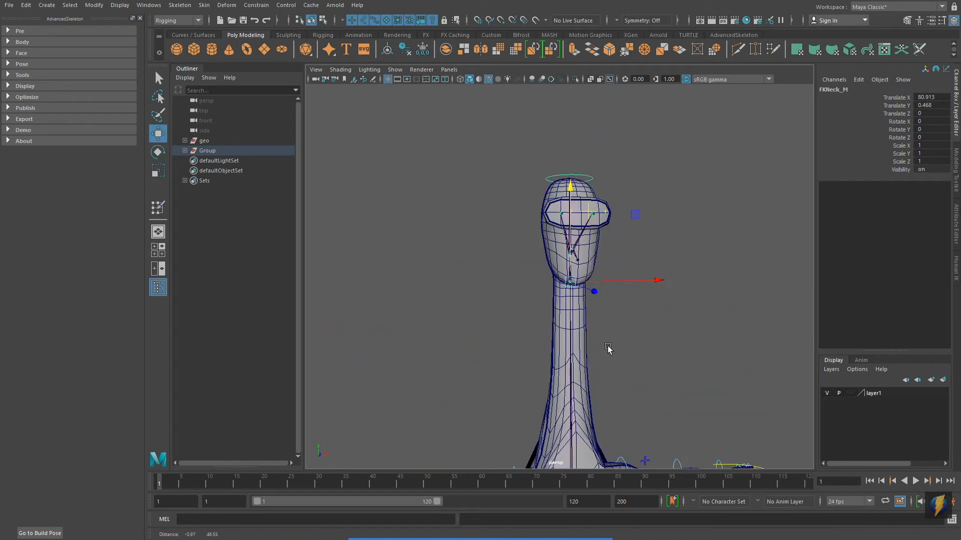
left_click_drag(570, 192, 554, 75)
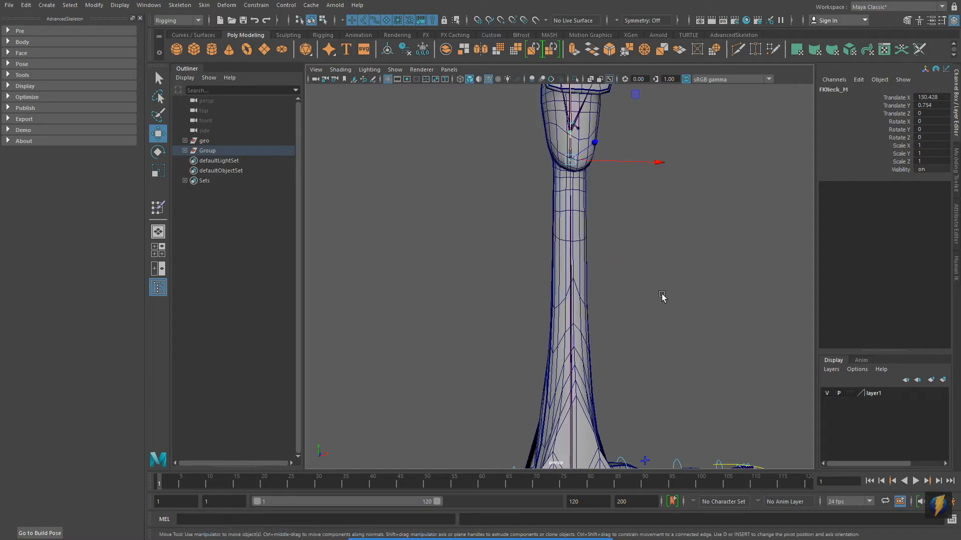
scroll(660, 298, "down", 5)
middle_click_drag(641, 297, 619, 274, "alt")
left_click_drag(618, 274, 473, 334, "alt")
right_click_drag(473, 334, 617, 337, "alt")
middle_click_drag(617, 337, 652, 279, "alt")
left_click_drag(652, 279, 635, 271, "alt")
Step: Select the stretched MrExtrude1 mesh, open the Paint Skin Weights settings and choose the Neck_M influence
left_click(567, 257)
right_click_drag(592, 313, 631, 287, "alt")
middle_click_drag(630, 287, 625, 325, "alt")
left_click_drag(624, 324, 632, 326, "alt")
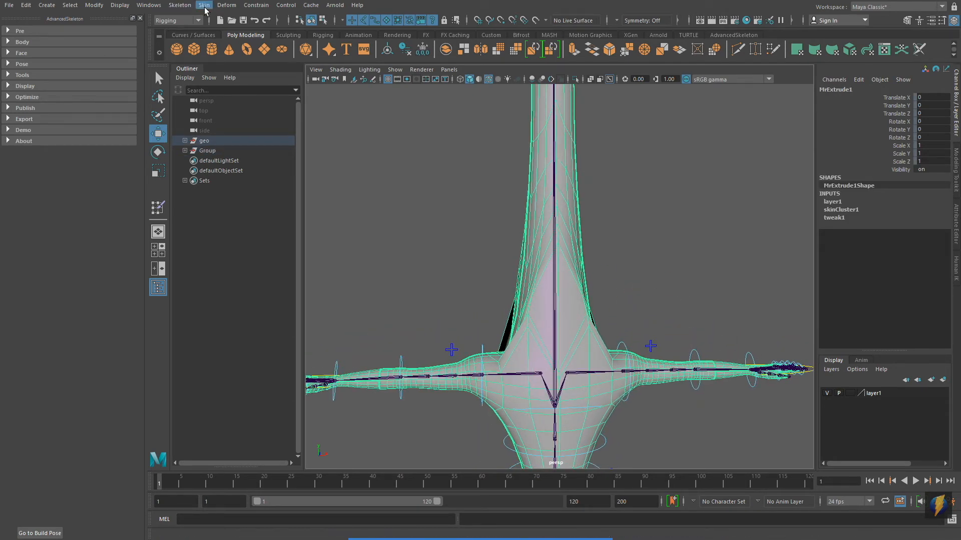
left_click(204, 6)
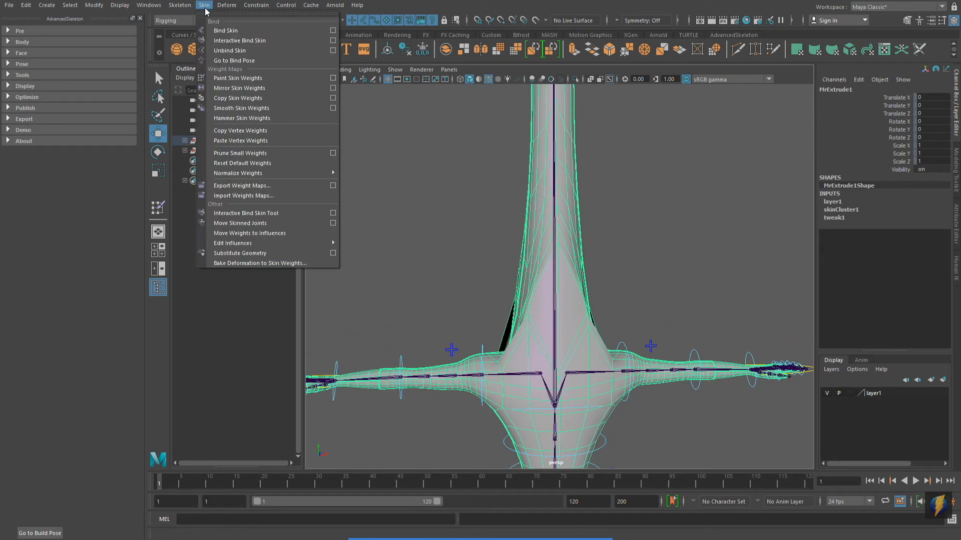
left_click(333, 78)
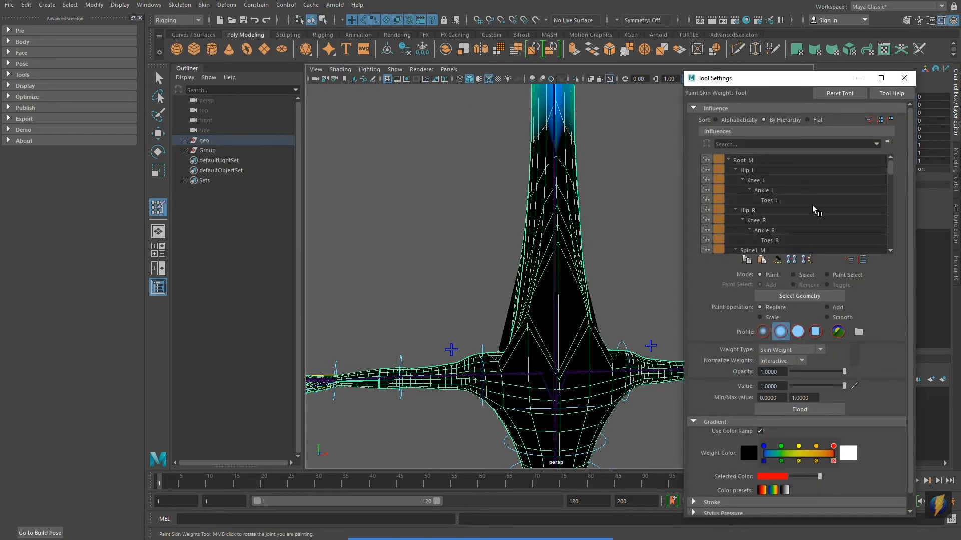
left_click_drag(891, 171, 892, 187)
left_click(771, 180)
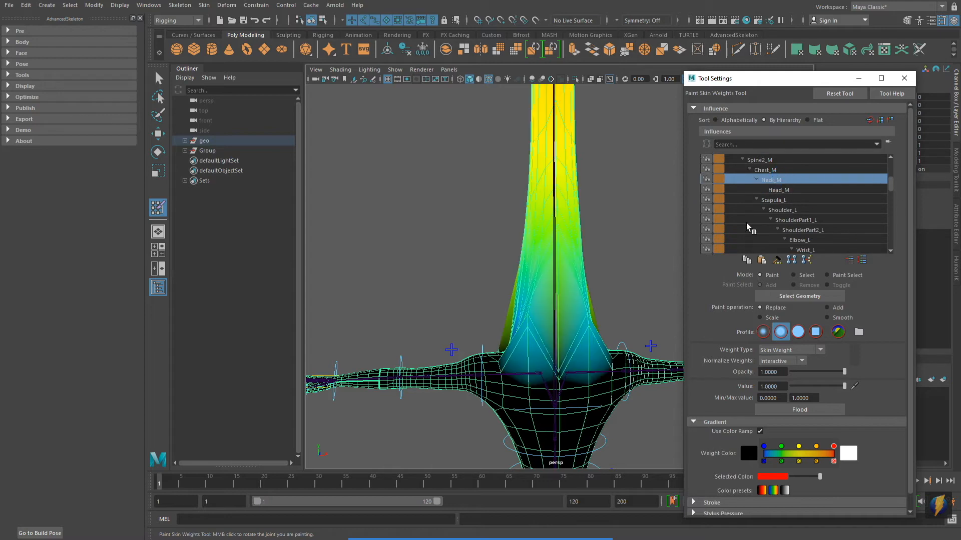
Step: Set the paint operation to Smooth and smooth the Neck_M weights around the base of the stretched neck
scroll(575, 222, "up", 2)
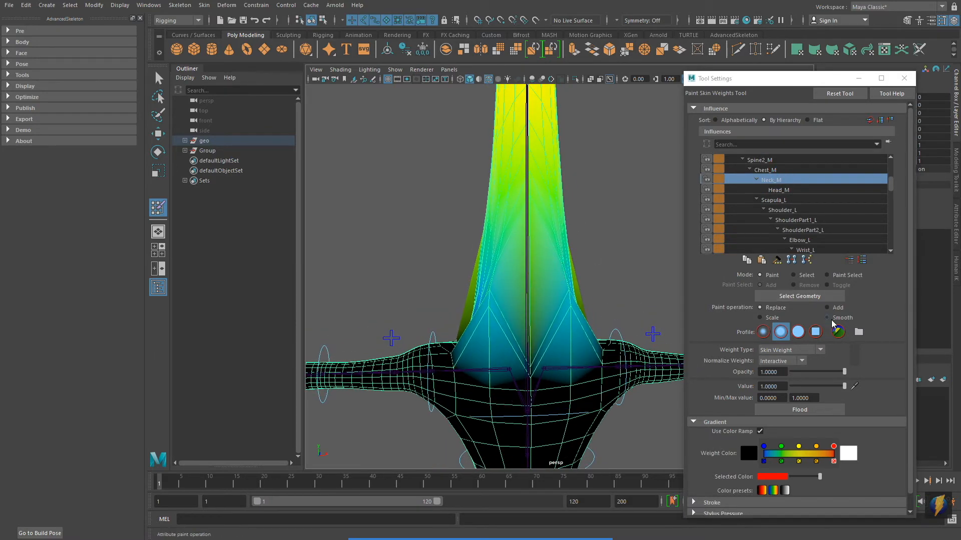
left_click(827, 318)
left_click_drag(561, 253, 533, 253, "alt")
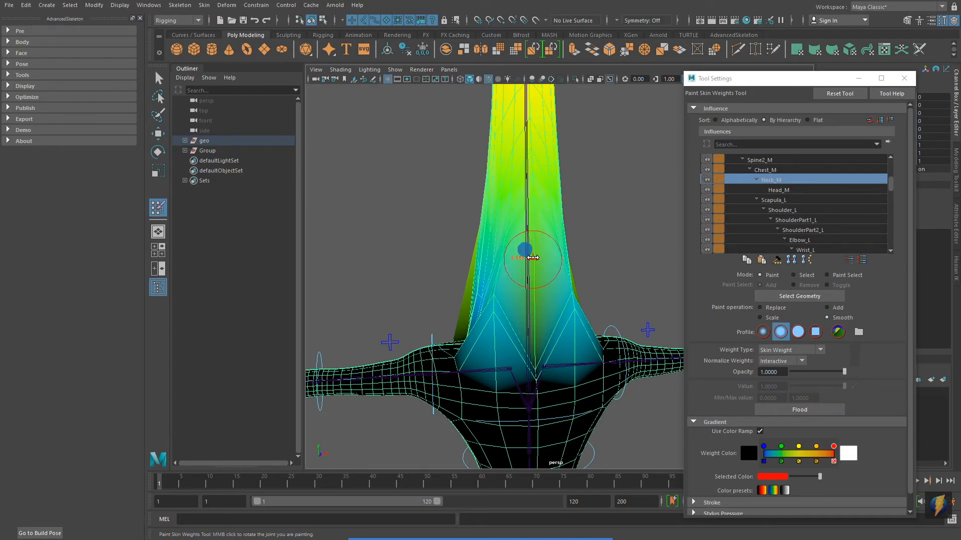
left_click_drag(526, 228, 516, 209)
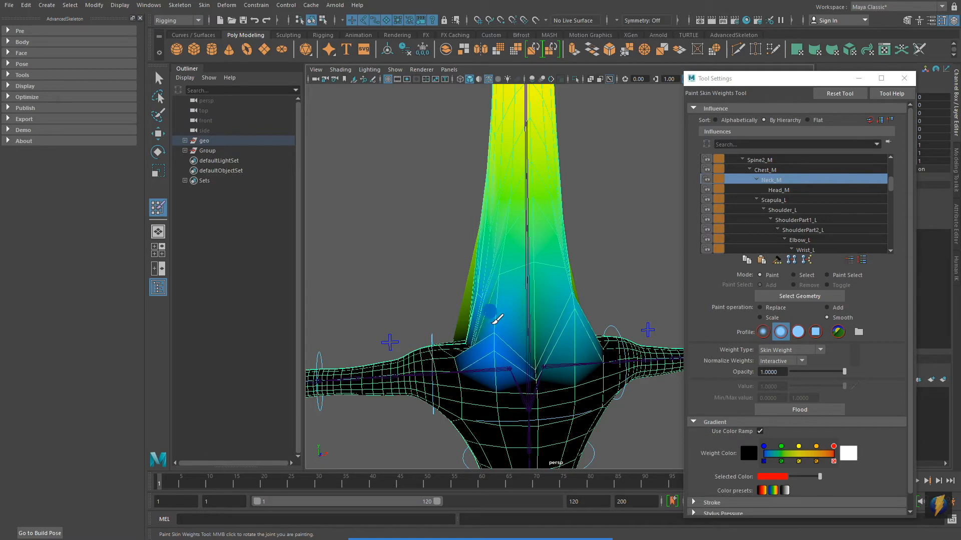
left_click_drag(550, 352, 572, 353, "alt")
Step: Smooth the Neck_M weights along the rest of the neck on all sides, blending from the shoulders up toward the head
middle_click_drag(560, 286, 551, 323, "alt")
middle_click_drag(530, 118, 518, 188, "alt")
middle_click_drag(520, 361, 521, 208, "alt")
left_click_drag(521, 208, 521, 268, "alt")
left_click_drag(540, 355, 528, 301, "alt")
left_click_drag(559, 237, 521, 249, "alt")
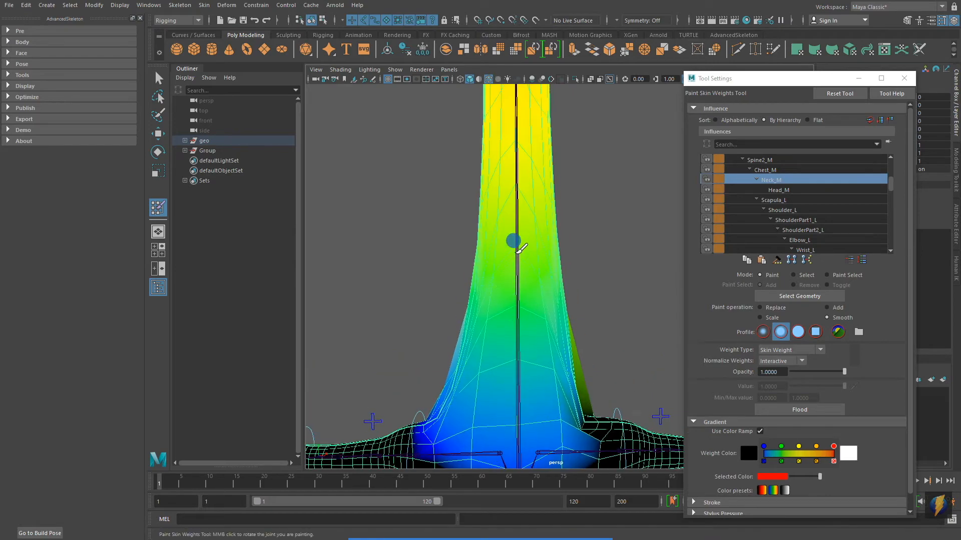
left_click_drag(522, 141, 517, 280, "alt")
left_click_drag(463, 269, 511, 257, "alt")
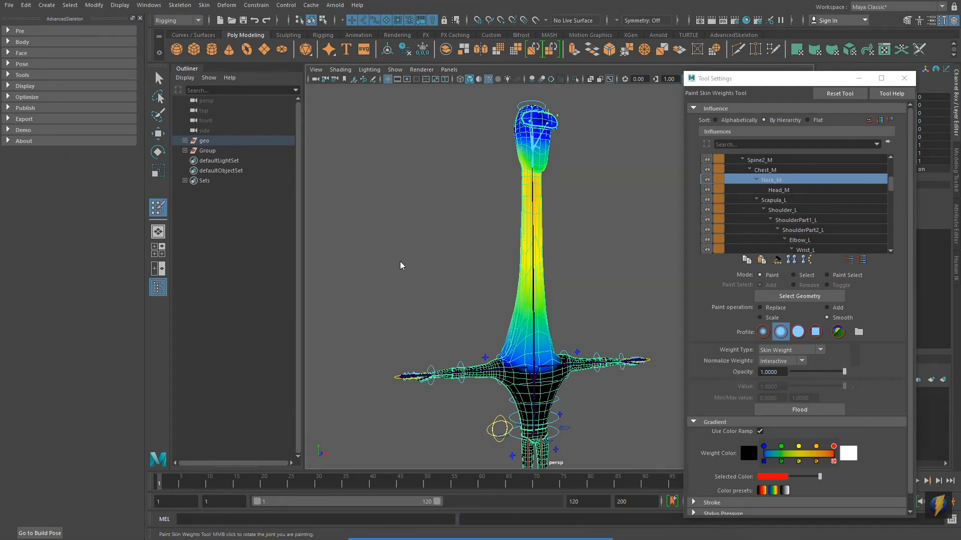
Step: Return the character to its build pose
mouse_move(400, 260)
left_mouse_down()
mouse_move(316, 303)
mouse_move(61, 515)
left_mouse_up()
left_click(52, 533)
middle_click_drag(493, 303, 503, 245, "alt")
right_click_drag(420, 290, 687, 239, "alt")
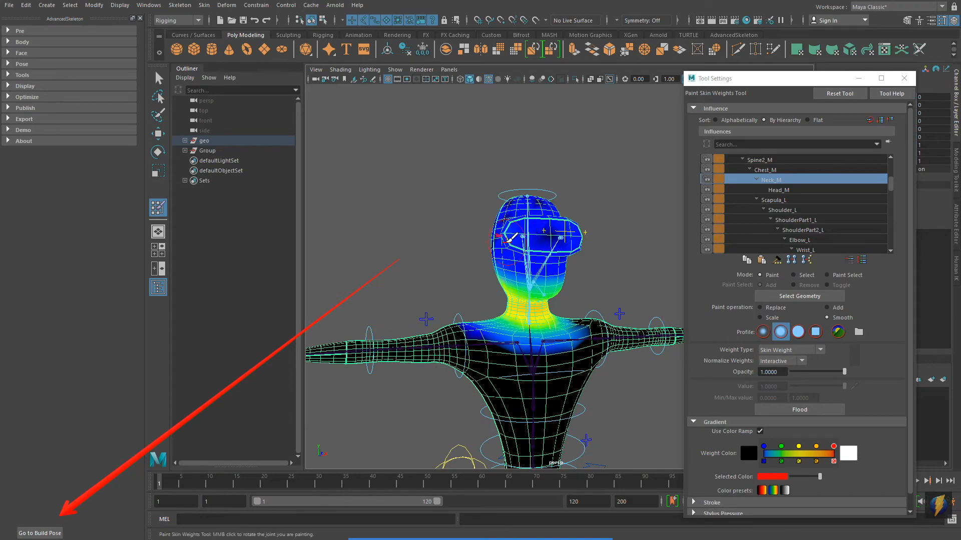
middle_click_drag(503, 245, 519, 228, "alt")
left_click_drag(519, 228, 532, 232, "alt")
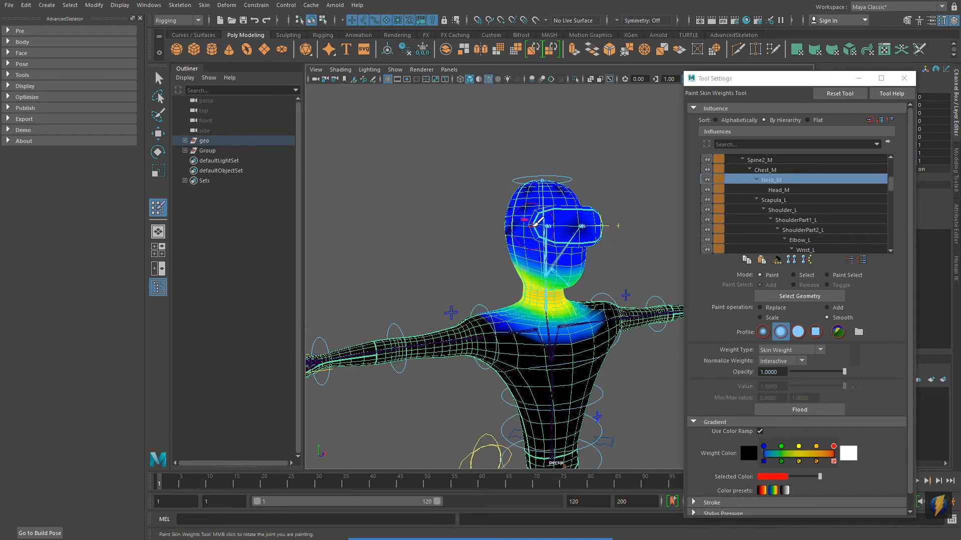
Step: Select the FKNeck_M control in wireframe display, rotate it in shaded display to test the smoothed neck, and undo the rotation
key("q")
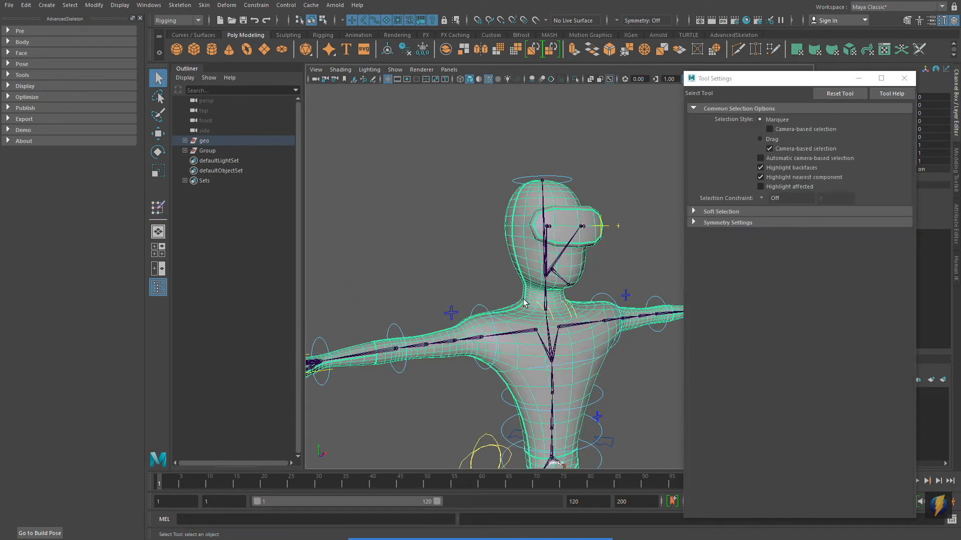
scroll(524, 303, "up", 5)
key("4")
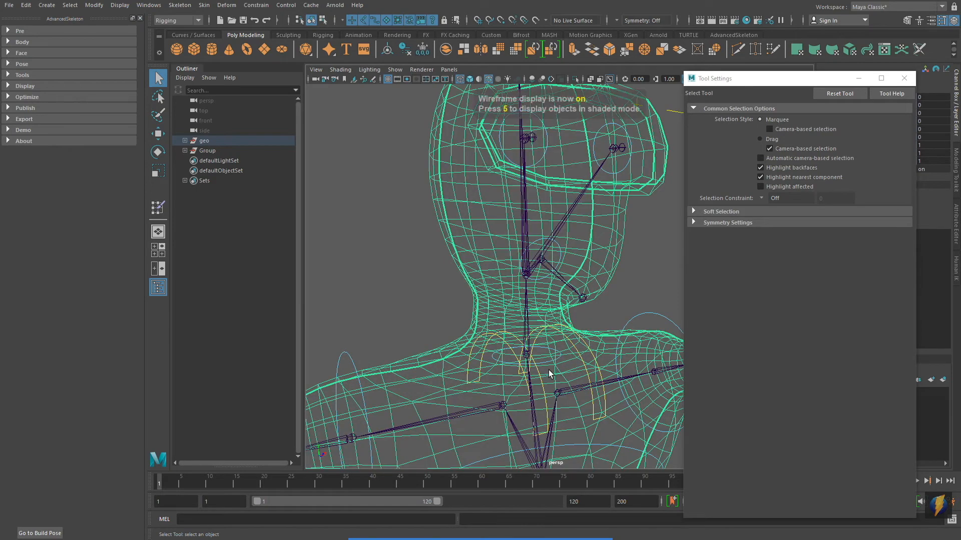
left_click(547, 361)
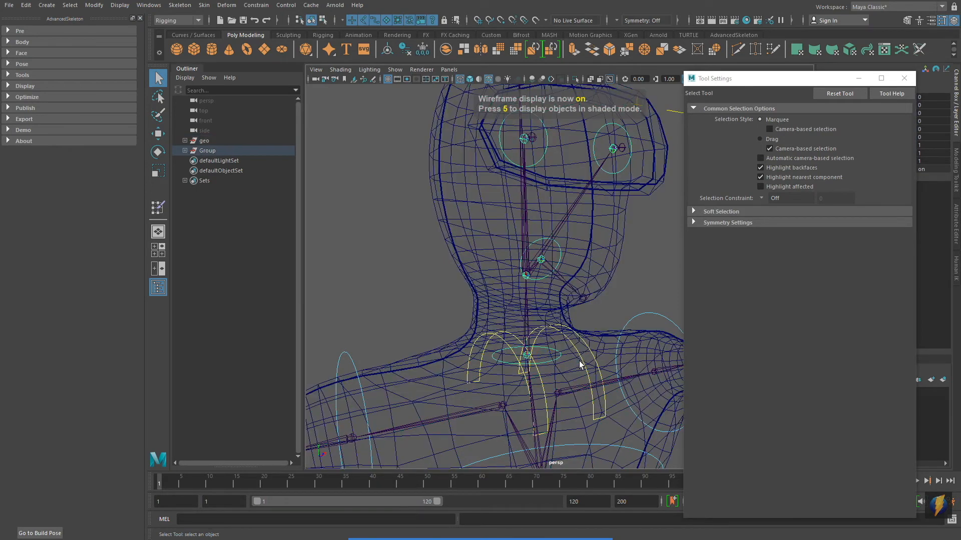
key("5")
scroll(579, 361, "down", 3)
key("e")
left_click_drag(583, 303, 575, 244, "alt")
key("ctrl+z")
Step: Save the scene with the smoothed neck weights
key("ctrl+s")
middle_click_drag(574, 382, 529, 213, "alt")
right_click_drag(546, 255, 488, 312, "alt")
middle_click_drag(507, 328, 507, 189, "alt")
right_click_drag(476, 322, 514, 321, "alt")
middle_click_drag(536, 327, 540, 281, "alt")
right_click_drag(500, 295, 504, 351, "alt")
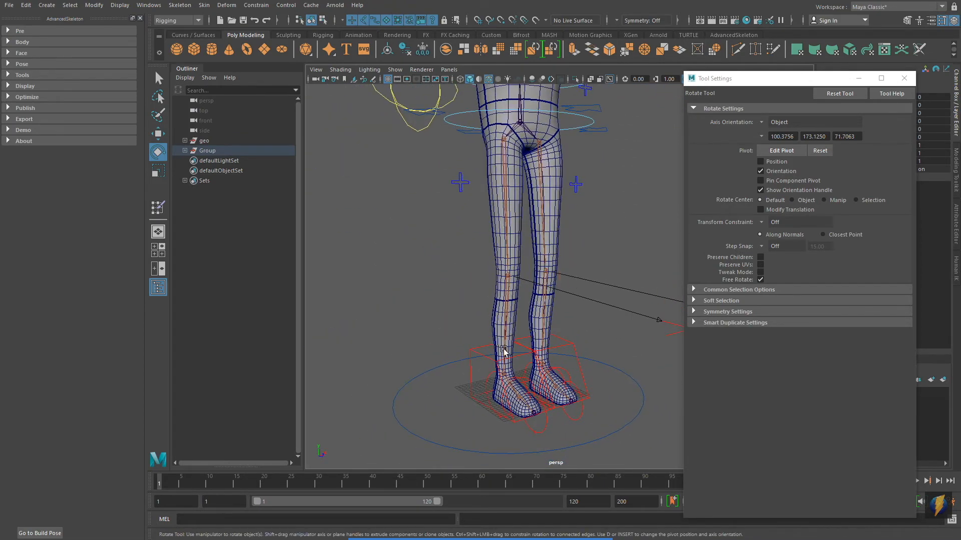
Step: Select the IK control of the character's right foot and lift it about 23 units
left_click(478, 353)
mouse_move(538, 344)
middle_mouse_down("alt")
mouse_move(541, 331)
mouse_move(551, 349)
middle_mouse_up("alt")
key("w")
left_click_drag(500, 288, 488, 197)
Step: Move the right foot control to about X -49, Y 45, Z -20 to test the leg deformation, and undo the moves
left_click_drag(488, 212, 395, 204, "alt")
left_click_drag(604, 247, 498, 247, "alt")
middle_click_drag(582, 187, 526, 161)
left_click_drag(527, 161, 386, 125)
middle_click_drag(562, 258, 566, 247, "alt")
mouse_move(565, 247)
left_mouse_down("alt")
mouse_move(573, 251)
mouse_move(552, 247)
left_mouse_up("alt")
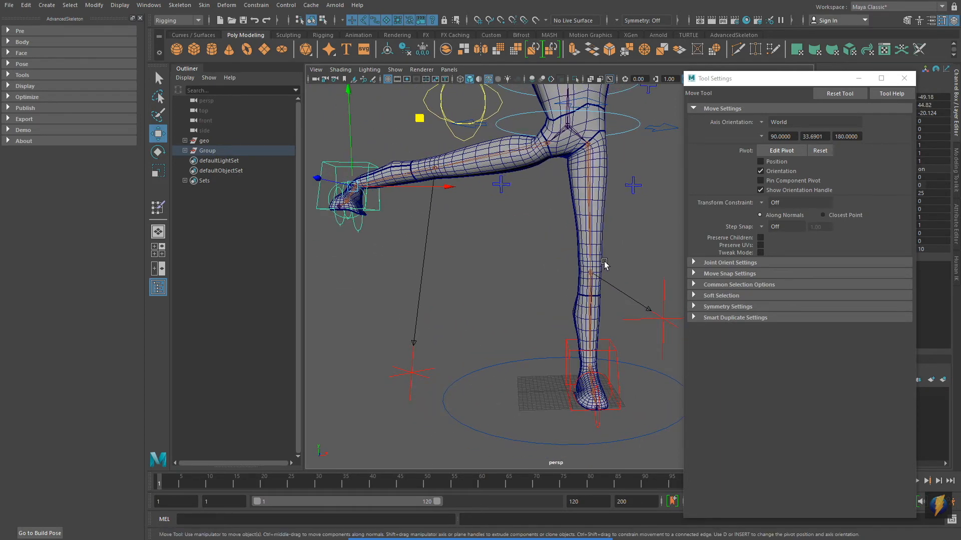
key("ctrl+z")
key("ctrl+z")
key("ctrl+z")
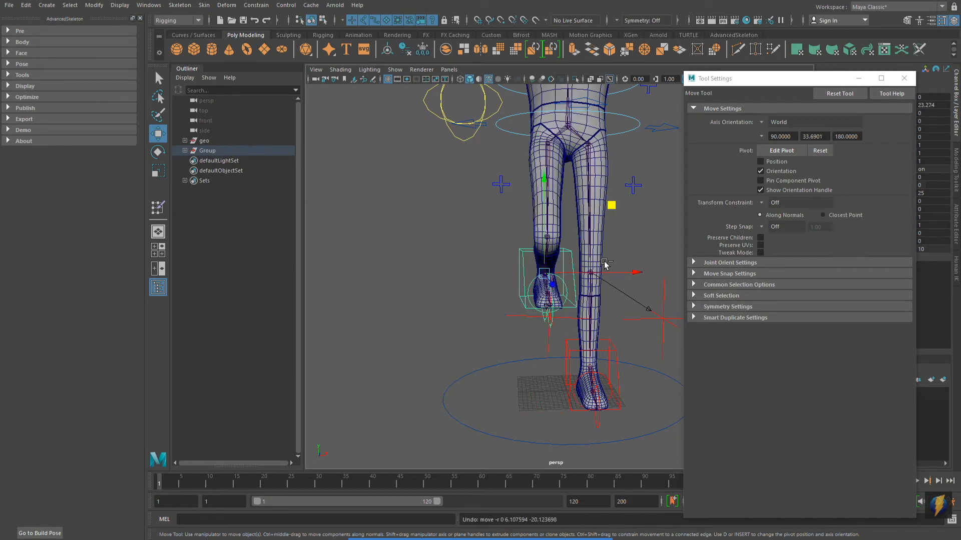
Step: Select the MrExtrude1 mesh and open the Paint Skin Weights tool settings
left_click_drag(607, 268, 529, 282, "alt")
right_click_drag(529, 282, 634, 280, "alt")
middle_click_drag(634, 280, 677, 272, "alt")
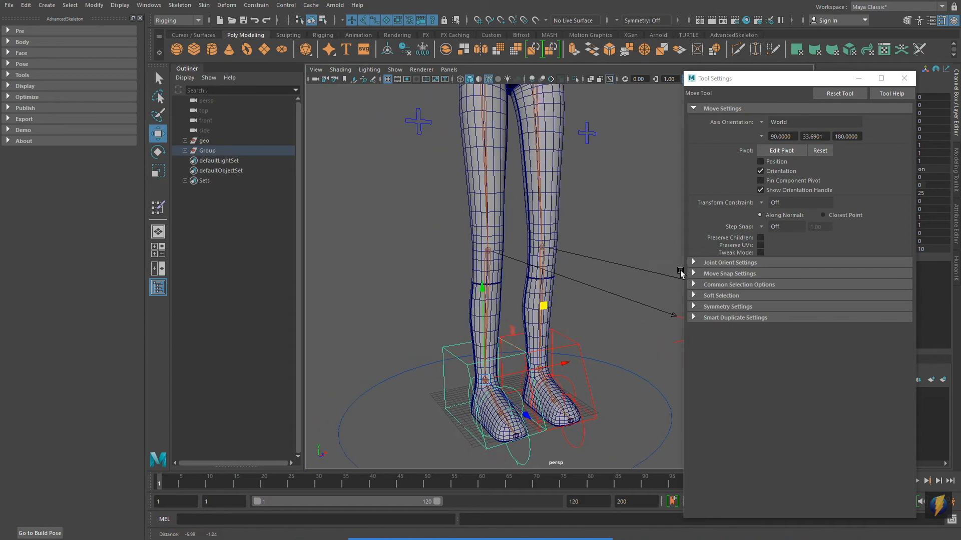
left_click(554, 185)
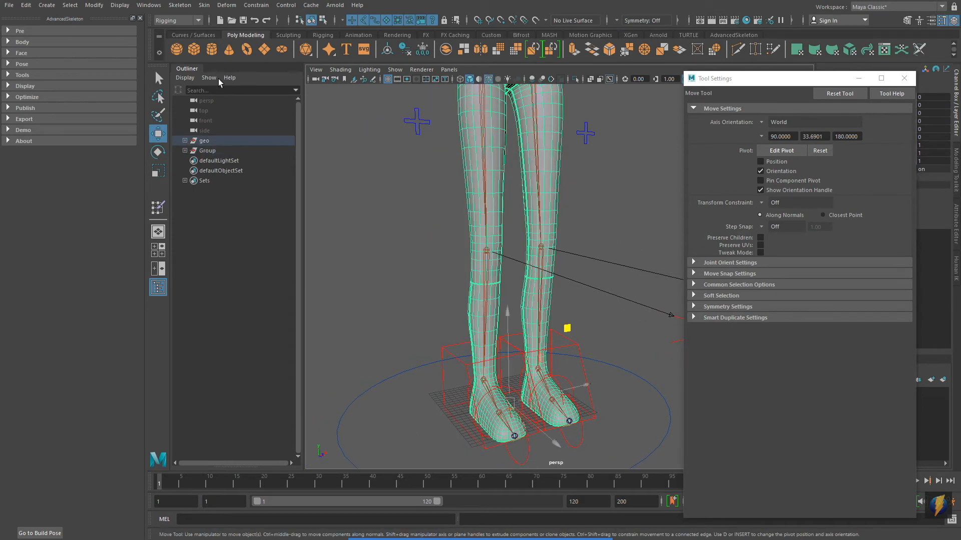
left_click(204, 5)
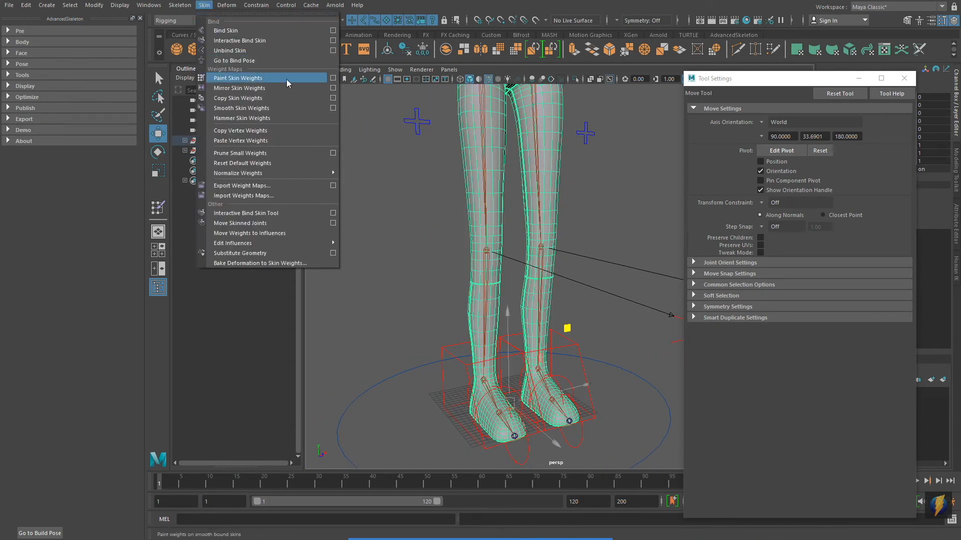
left_click(329, 79)
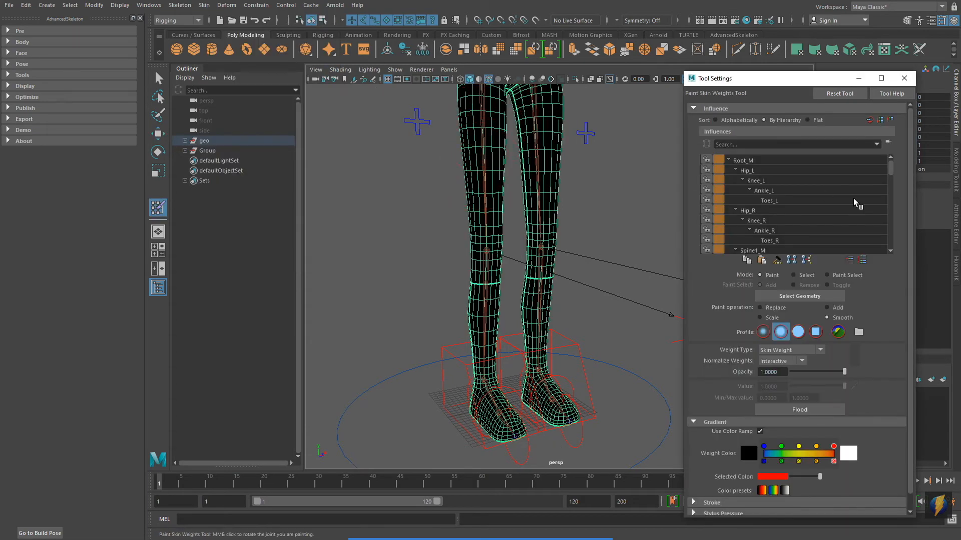
Step: Examine the Knee_L, Ankle_L and Toes_L influences for weights spilling onto the opposite leg and foot
left_click(761, 179)
mouse_move(538, 250)
middle_mouse_down("alt")
mouse_move(536, 241)
mouse_move(525, 247)
middle_mouse_up("alt")
left_click(779, 191)
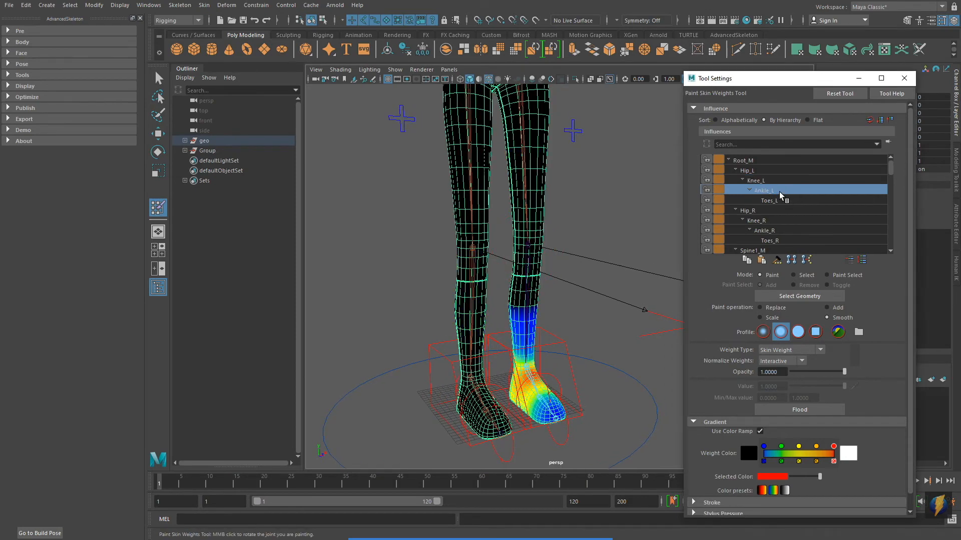
mouse_move(604, 223)
left_mouse_down("alt")
mouse_move(559, 228)
mouse_move(479, 295)
mouse_move(564, 275)
mouse_move(525, 277)
mouse_move(541, 276)
left_mouse_up("alt")
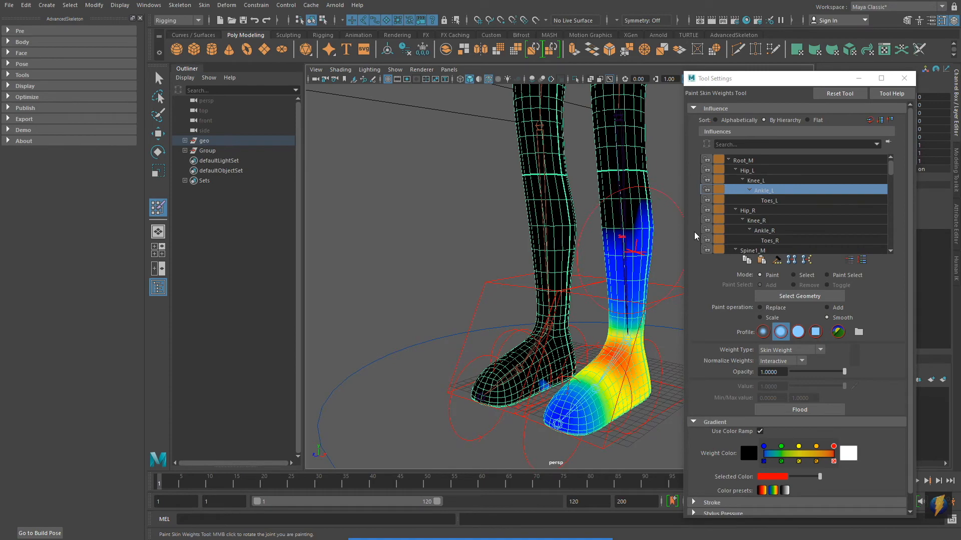
left_click(789, 199)
mouse_move(489, 290)
left_mouse_down("alt")
mouse_move(581, 288)
mouse_move(500, 287)
left_mouse_up("alt")
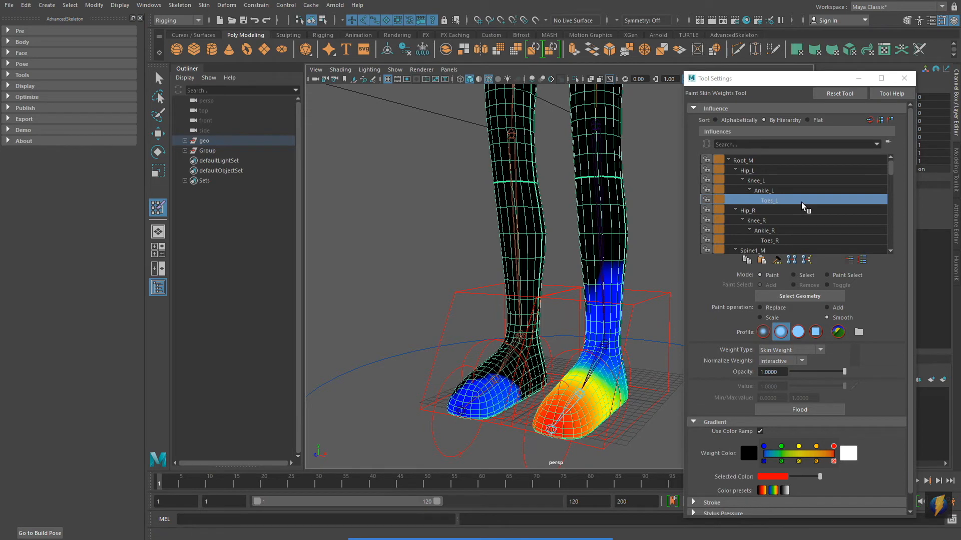
Step: Choose the Knee_L influence and set the paint operation to Replace with a value of 0
left_click(764, 181)
mouse_move(543, 235)
middle_mouse_down("alt")
mouse_move(553, 303)
mouse_move(545, 298)
middle_mouse_up("alt")
mouse_move(545, 299)
left_mouse_down("alt")
mouse_move(536, 295)
mouse_move(546, 295)
left_mouse_up("alt")
middle_click_drag(547, 297, 553, 275, "alt")
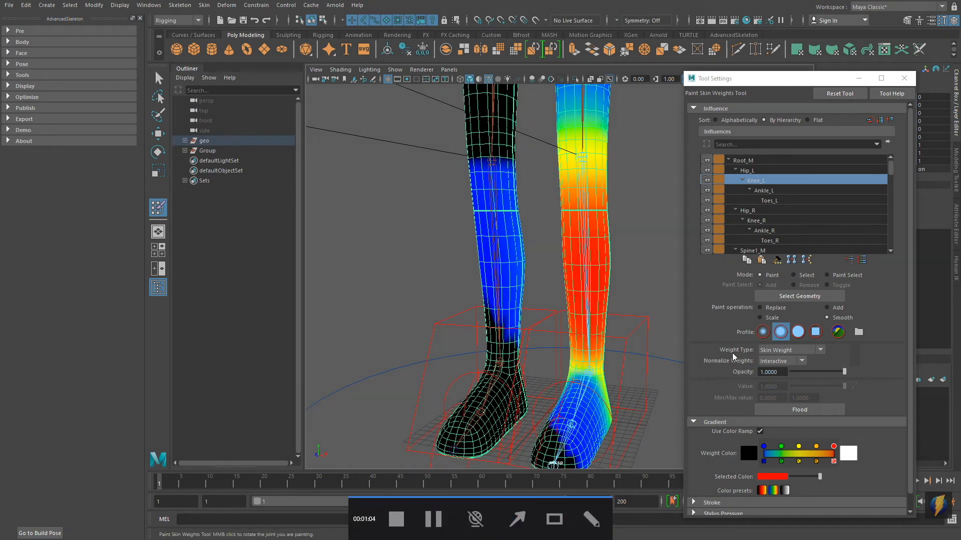
left_click(761, 308)
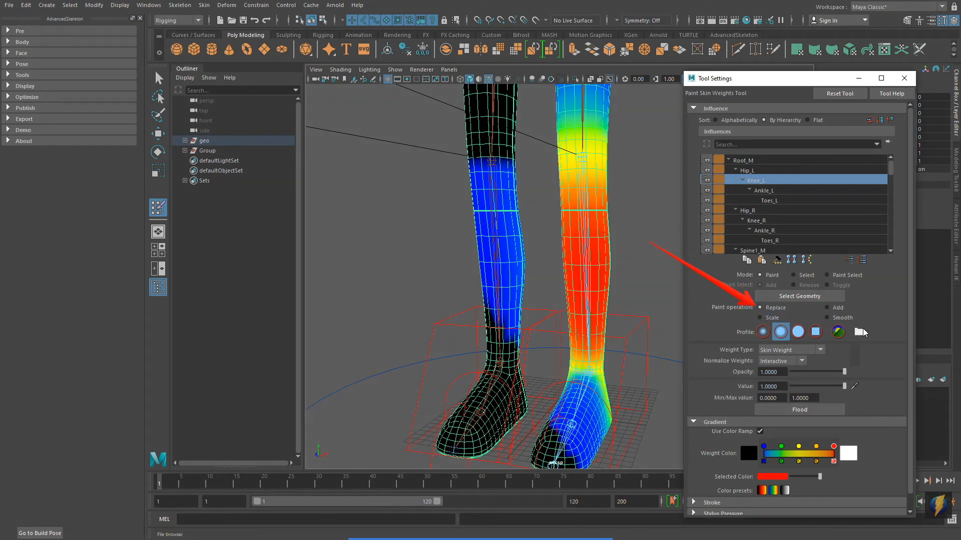
left_click(512, 524)
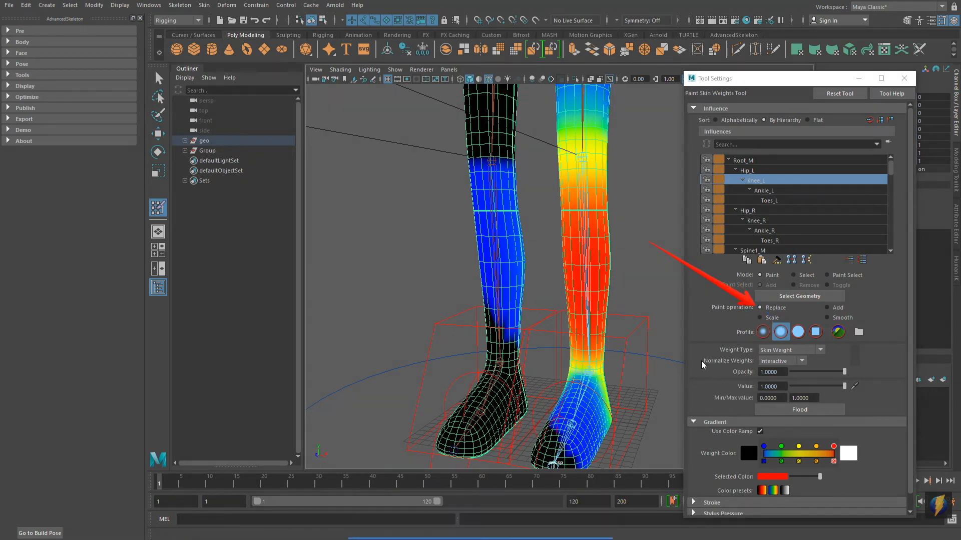
left_click_drag(723, 376, 739, 385)
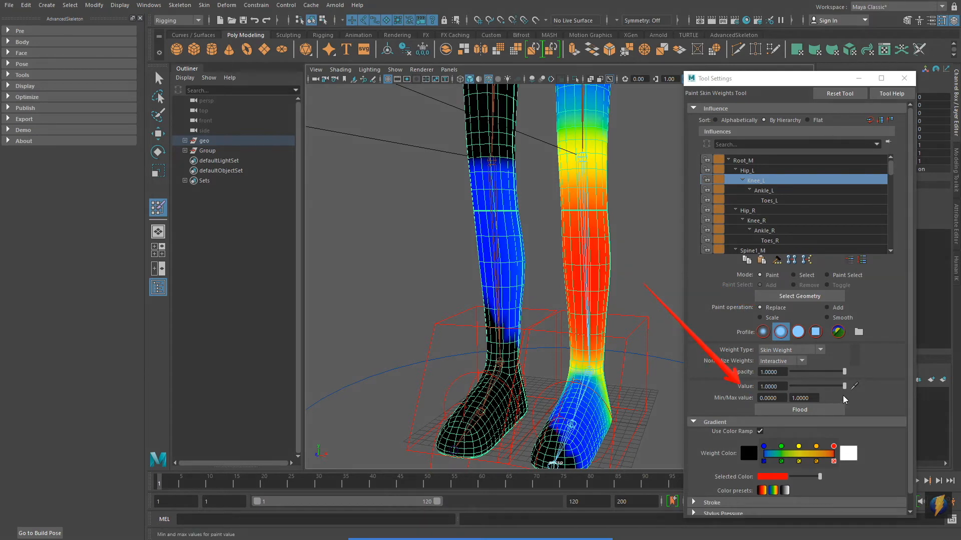
left_click_drag(845, 387, 744, 388)
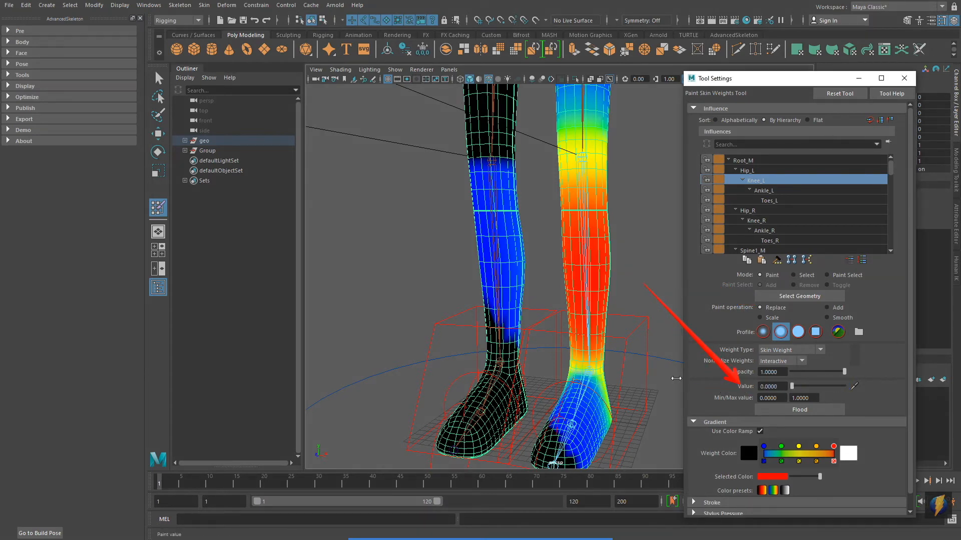
Step: Paint the stray Knee_L weights off the knee and upper shin of the character's right leg
scroll(498, 296, "up", 4)
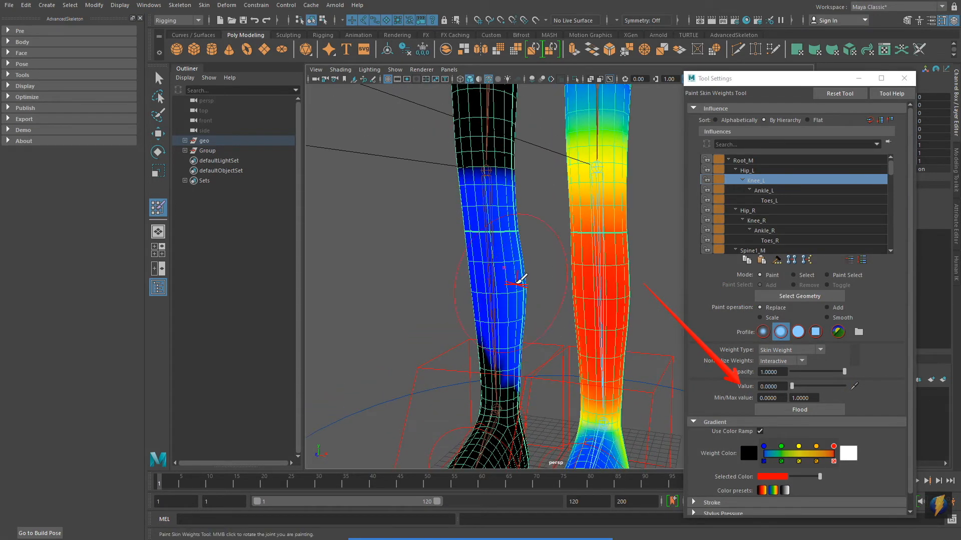
mouse_move(508, 267)
left_mouse_down()
mouse_move(488, 228)
mouse_move(502, 209)
mouse_move(477, 229)
left_mouse_up()
mouse_move(468, 268)
right_mouse_down("alt")
mouse_move(467, 247)
mouse_move(497, 235)
right_mouse_up("alt")
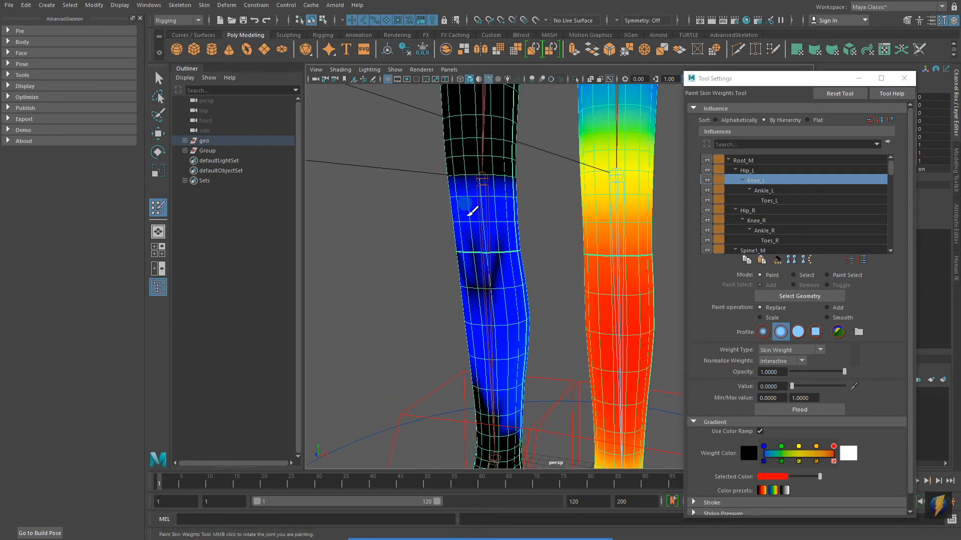
mouse_move(484, 268)
left_mouse_down()
mouse_move(507, 275)
mouse_move(507, 300)
mouse_move(471, 306)
mouse_move(522, 316)
left_mouse_up()
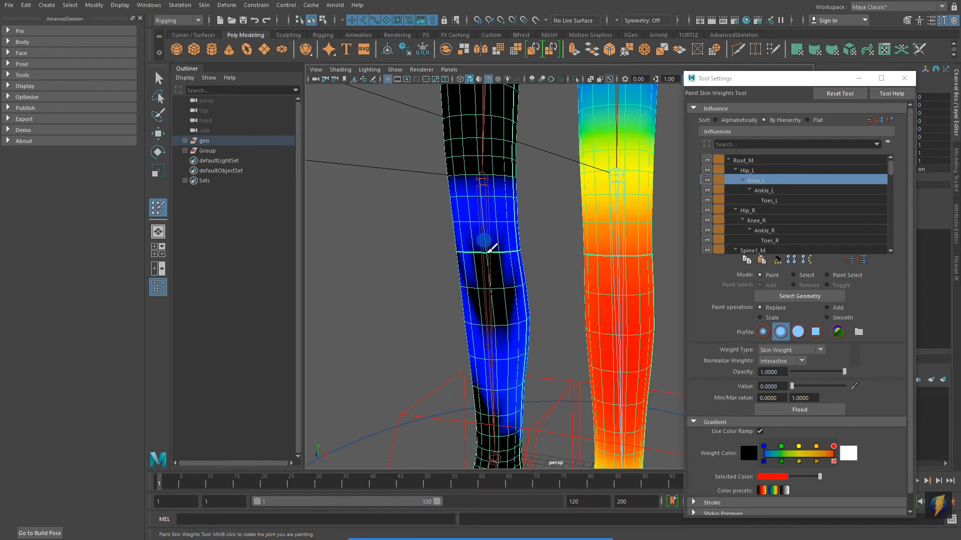
middle_click_drag(457, 250, 470, 328, "alt")
right_click_drag(469, 329, 540, 320, "alt")
left_click_drag(515, 257, 541, 295)
mouse_move(560, 305)
middle_mouse_down("alt")
mouse_move(433, 300)
mouse_move(525, 275)
middle_mouse_up("alt")
mouse_move(384, 276)
left_mouse_down()
mouse_move(388, 288)
mouse_move(457, 277)
mouse_move(461, 318)
mouse_move(572, 317)
left_mouse_up()
Step: Remove the remaining Knee_L weights from the sides and back of the right lower leg down to the ankle
mouse_move(602, 262)
left_mouse_down("alt")
mouse_move(639, 272)
mouse_move(467, 272)
mouse_move(480, 316)
mouse_move(521, 303)
mouse_move(540, 312)
left_mouse_up("alt")
mouse_move(540, 313)
left_mouse_down()
mouse_move(463, 313)
mouse_move(533, 315)
left_mouse_up()
mouse_move(532, 314)
left_mouse_down()
mouse_move(487, 317)
mouse_move(623, 307)
left_mouse_up()
mouse_move(622, 308)
left_mouse_down("alt")
mouse_move(555, 372)
mouse_move(575, 370)
left_mouse_up("alt")
mouse_move(575, 370)
left_mouse_down("alt")
mouse_move(528, 305)
mouse_move(536, 300)
left_mouse_up("alt")
mouse_move(537, 300)
left_mouse_down("alt")
mouse_move(521, 280)
mouse_move(538, 284)
left_mouse_up("alt")
mouse_move(538, 284)
left_mouse_down()
mouse_move(506, 287)
mouse_move(503, 303)
mouse_move(583, 280)
mouse_move(539, 311)
mouse_move(507, 278)
left_mouse_up()
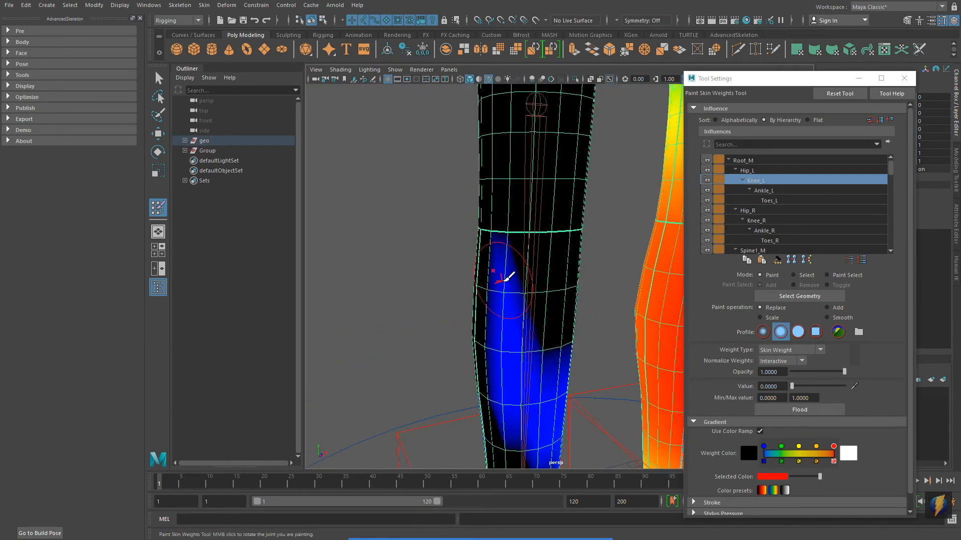
left_click_drag(541, 335, 455, 303, "alt")
left_click_drag(506, 350, 571, 315, "alt")
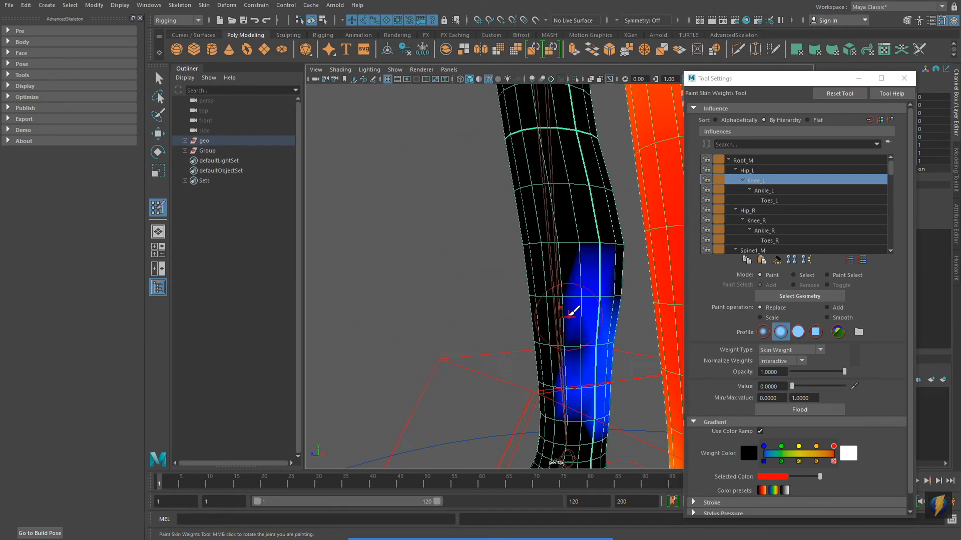
left_click_drag(595, 370, 538, 315, "alt")
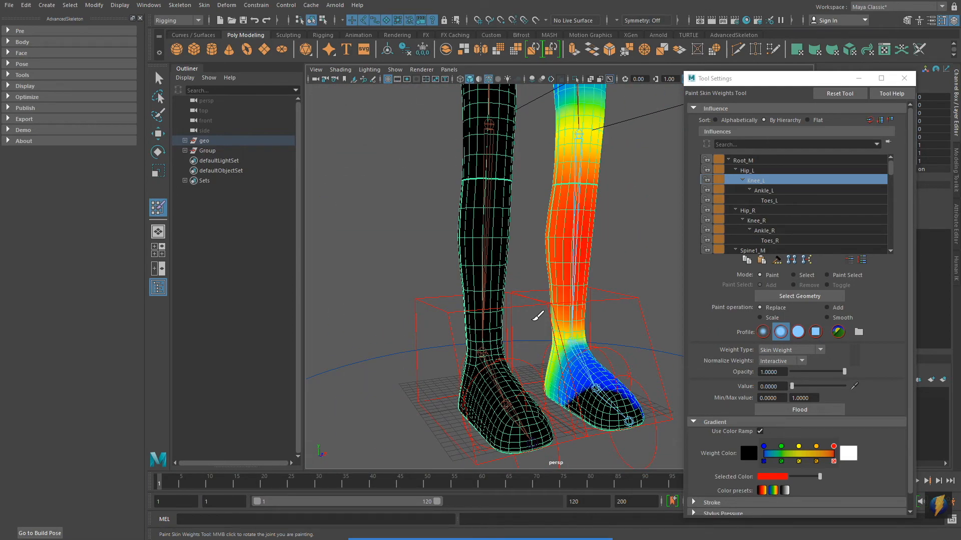
Step: Choose the Ankle_L influence and paint its stray weights off the inner side and sole of the right foot
left_click(766, 192)
left_click_drag(563, 284, 442, 268, "alt")
right_click_drag(443, 268, 654, 266, "alt")
middle_click_drag(605, 279, 618, 224, "alt")
right_click_drag(539, 270, 629, 252, "alt")
left_click_drag(586, 272, 589, 249, "alt")
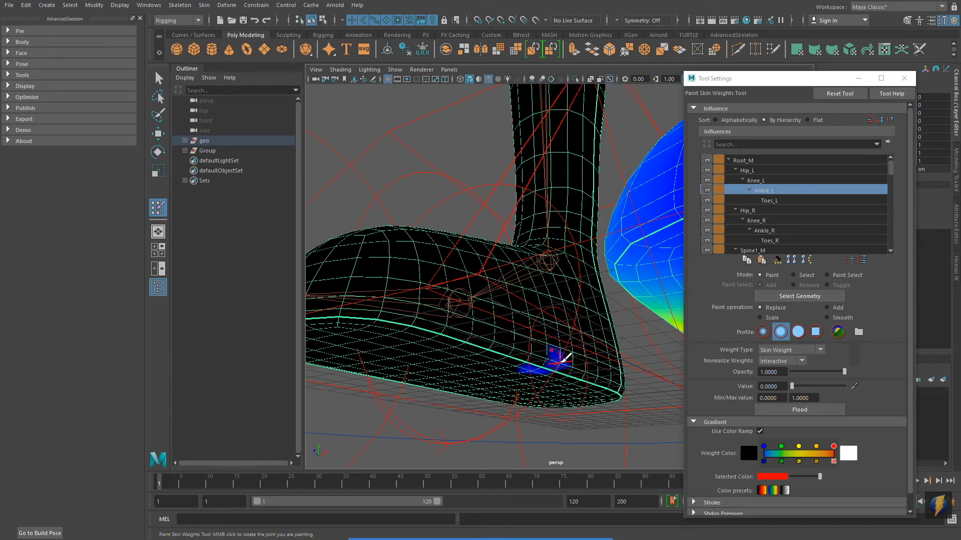
left_click_drag(537, 367, 567, 358, "alt")
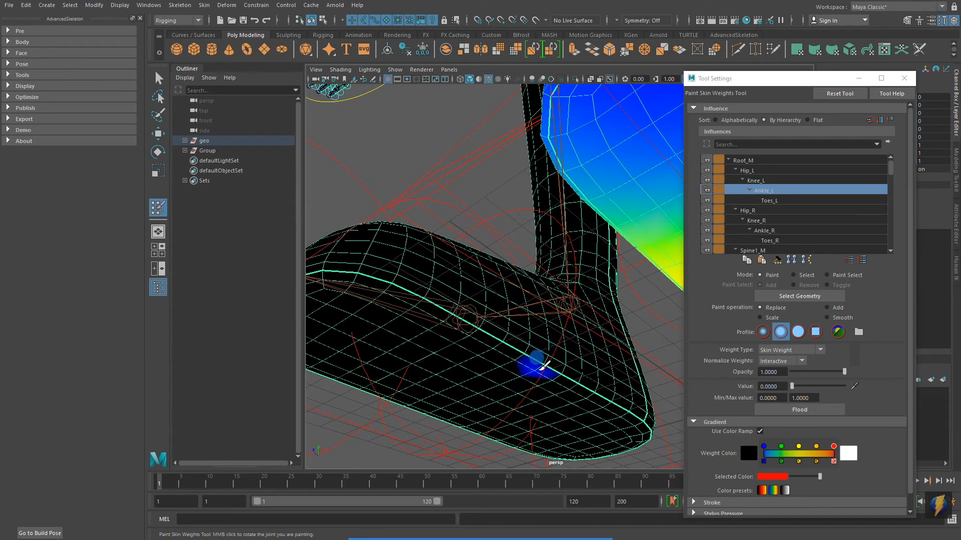
left_click_drag(540, 353, 491, 306, "alt")
Step: Choose the Toes_L influence and close the tool settings
left_click(769, 200)
mouse_move(586, 253)
left_mouse_down("alt")
mouse_move(488, 244)
mouse_move(543, 240)
mouse_move(580, 251)
left_mouse_up("alt")
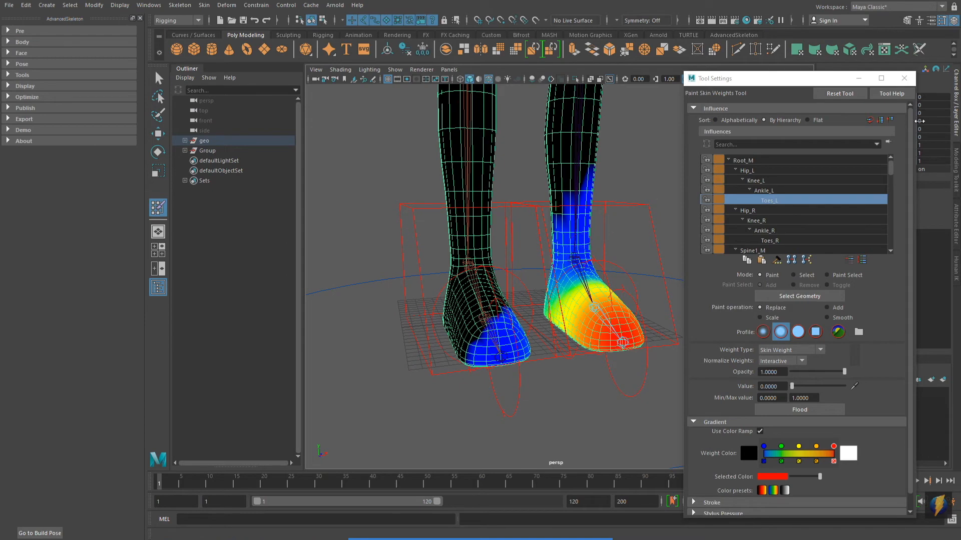
left_click(903, 78)
scroll(740, 286, "down", 5)
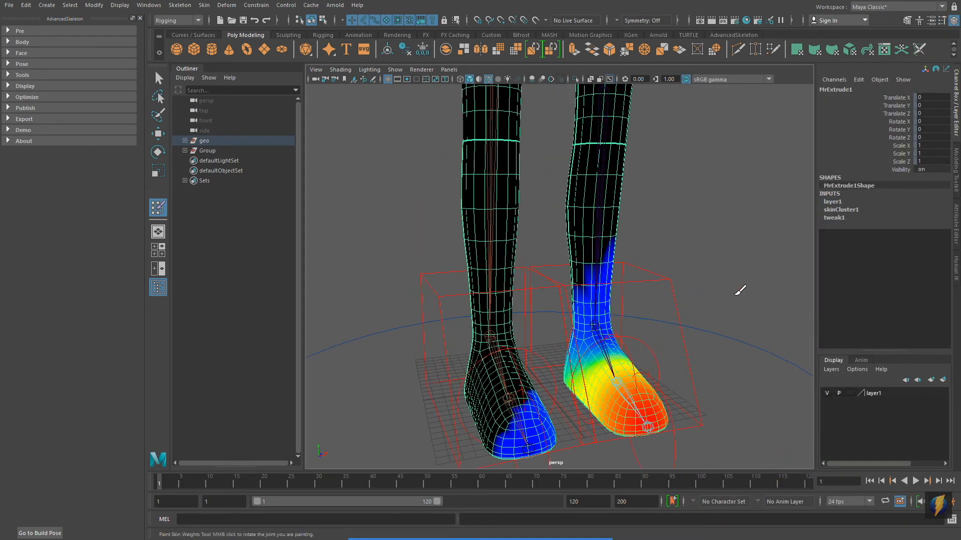
Step: Select the vertices of the character's right leg, from the upper thigh down to the foot, in the front view
left_click_drag(583, 290, 574, 349, "alt")
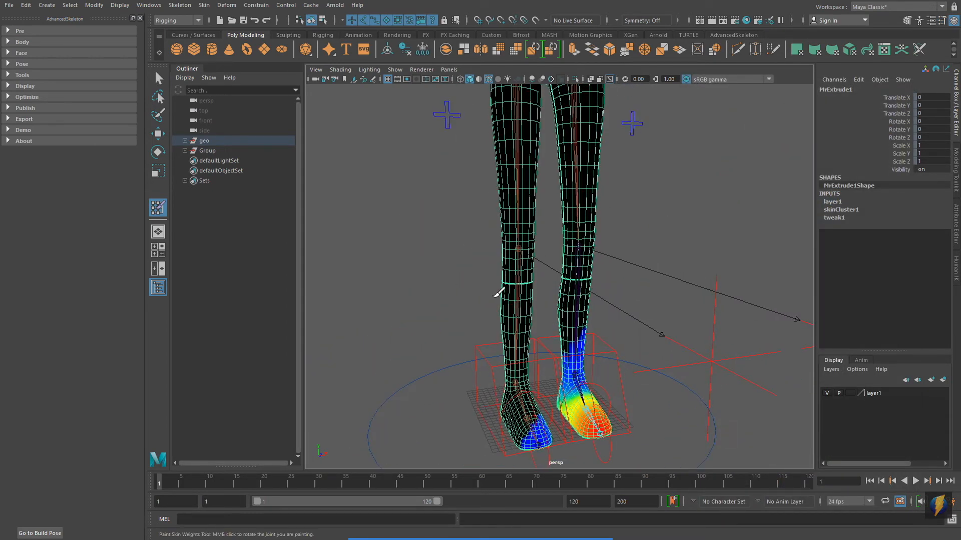
key("q")
left_click_drag(518, 238, 528, 270, "alt")
key("F8")
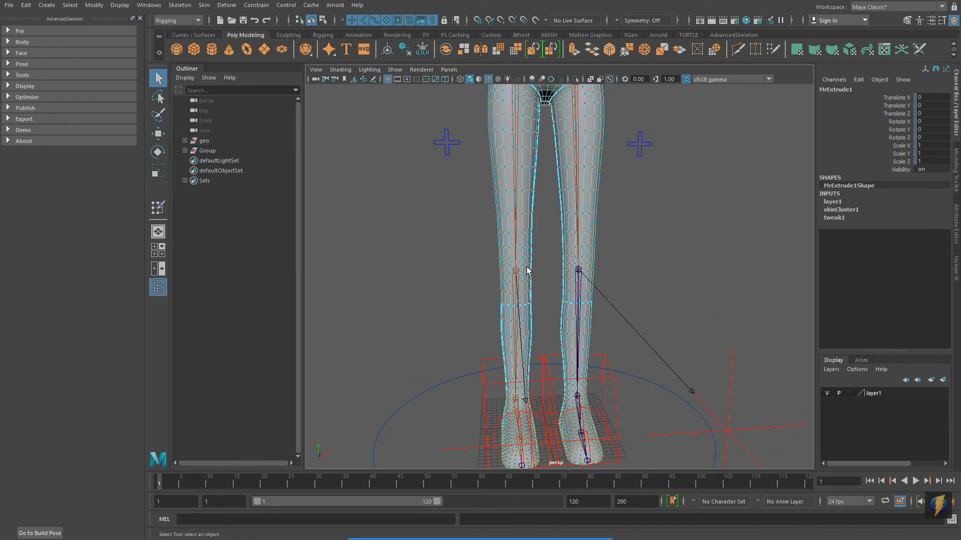
key("space")
key("space")
middle_click_drag(636, 310, 467, 183, "alt")
middle_click_drag(714, 454, 487, 52, "alt")
right_click_drag(595, 247, 510, 390, "alt")
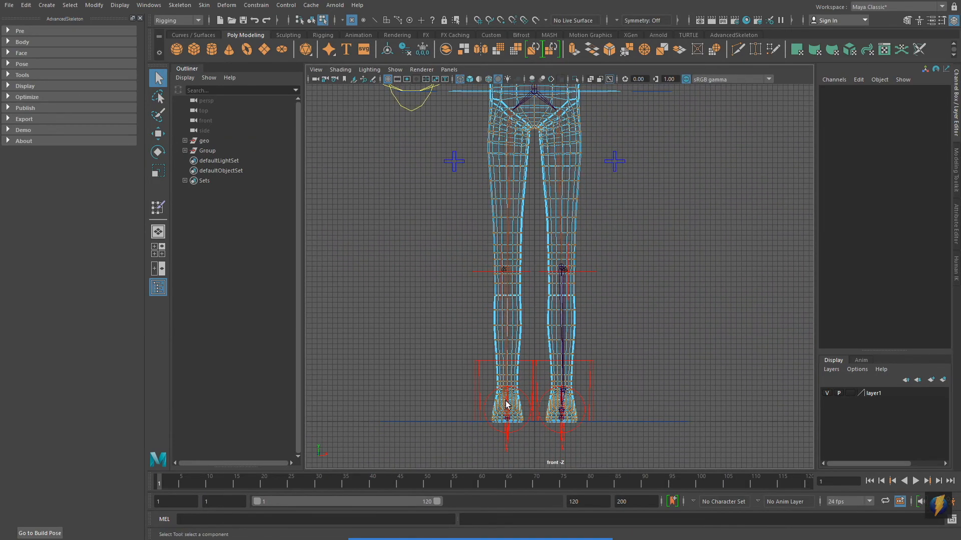
left_click_drag(449, 437, 536, 143)
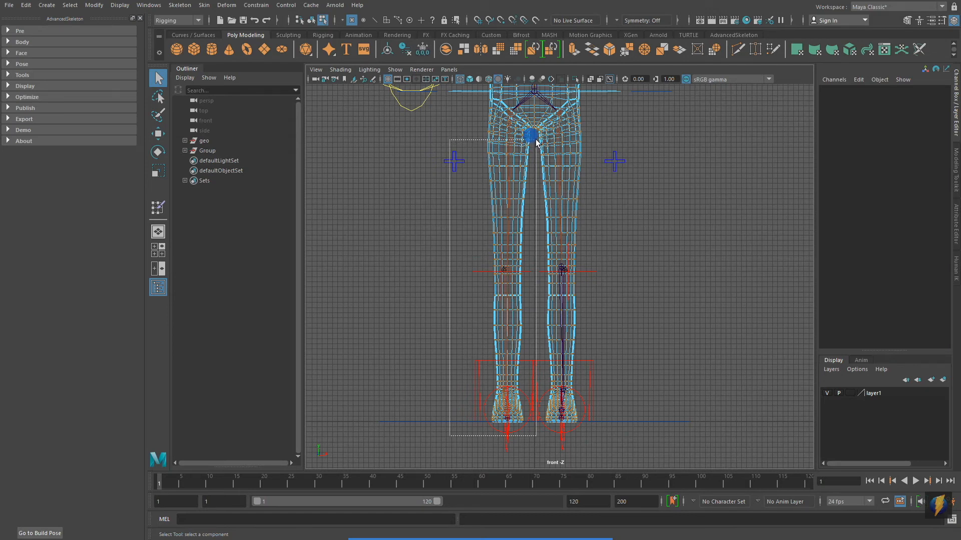
left_click_drag(536, 142, 536, 142)
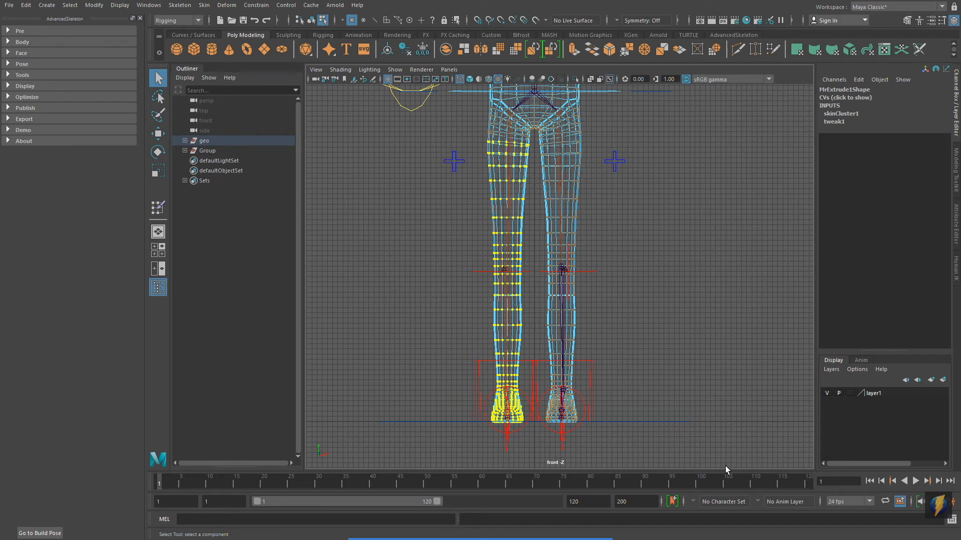
Step: Open the Component Editor on the smooth skin weights of the selected right leg vertices
mouse_move(527, 531)
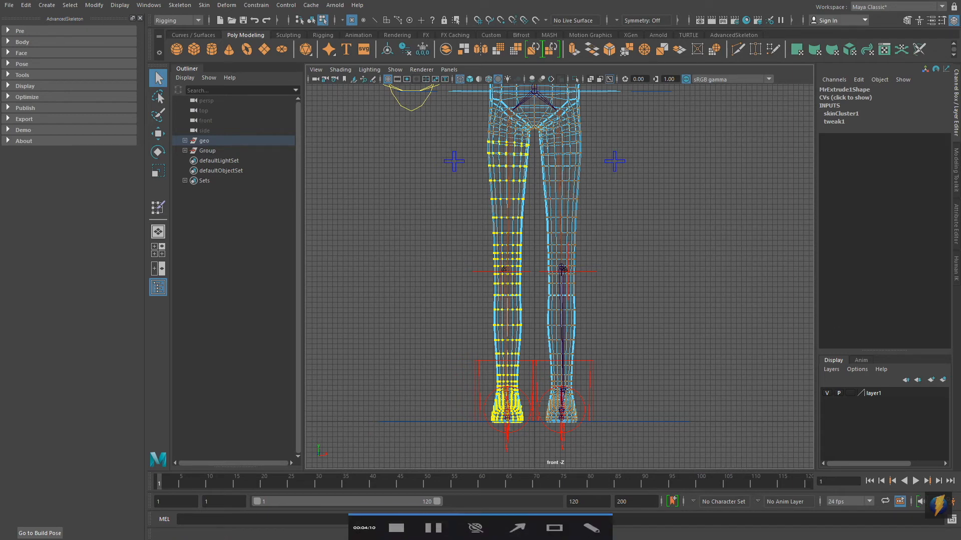
left_click(517, 520)
mouse_move(384, 338)
left_mouse_down()
mouse_move(198, 30)
mouse_move(156, 10)
left_mouse_up()
left_click(146, 9)
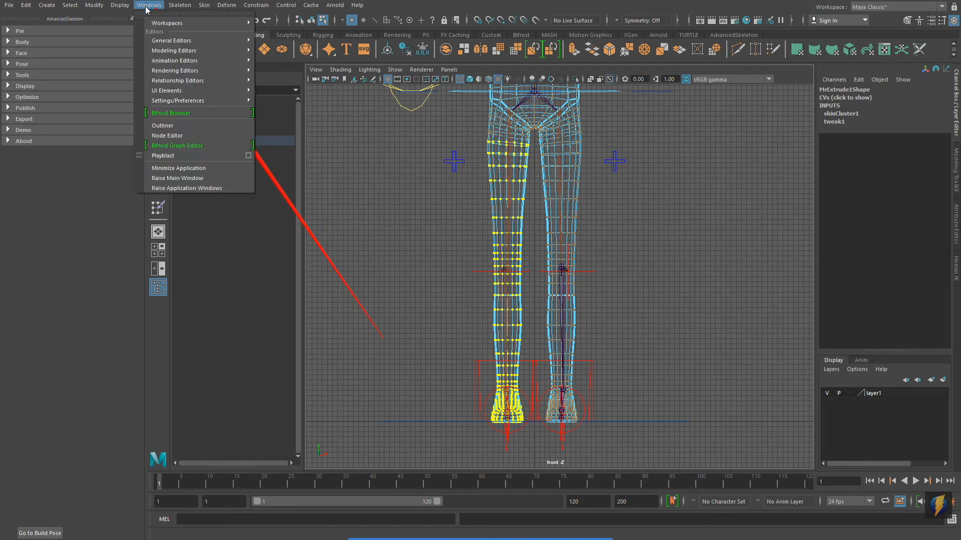
mouse_move(155, 40)
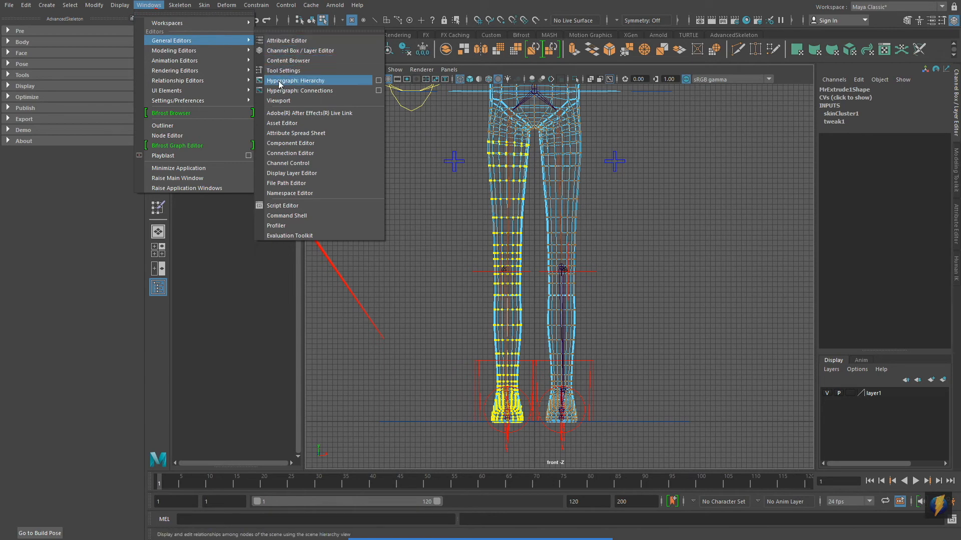
left_click(338, 144)
left_click_drag(320, 120, 771, 150)
left_click_drag(837, 136, 835, 136)
middle_click_drag(461, 212, 342, 215, "alt")
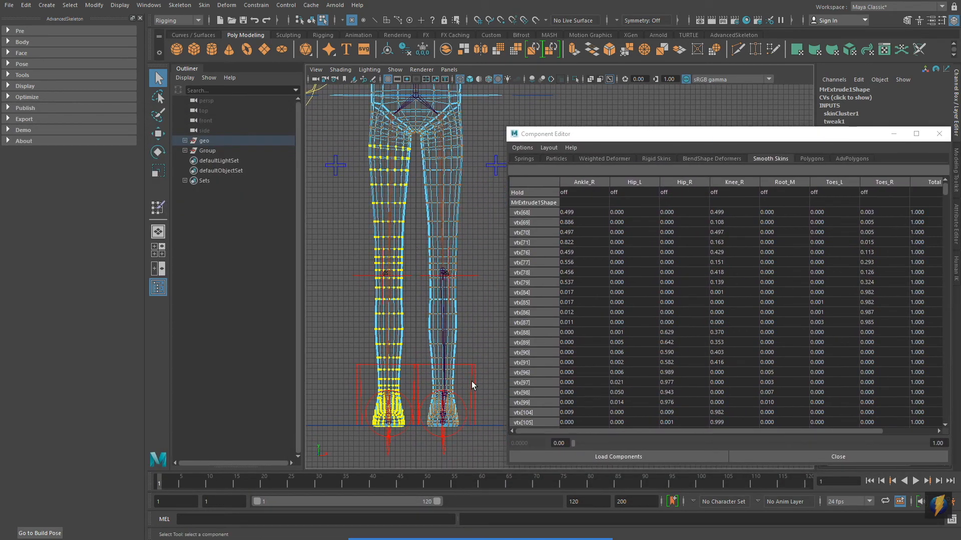
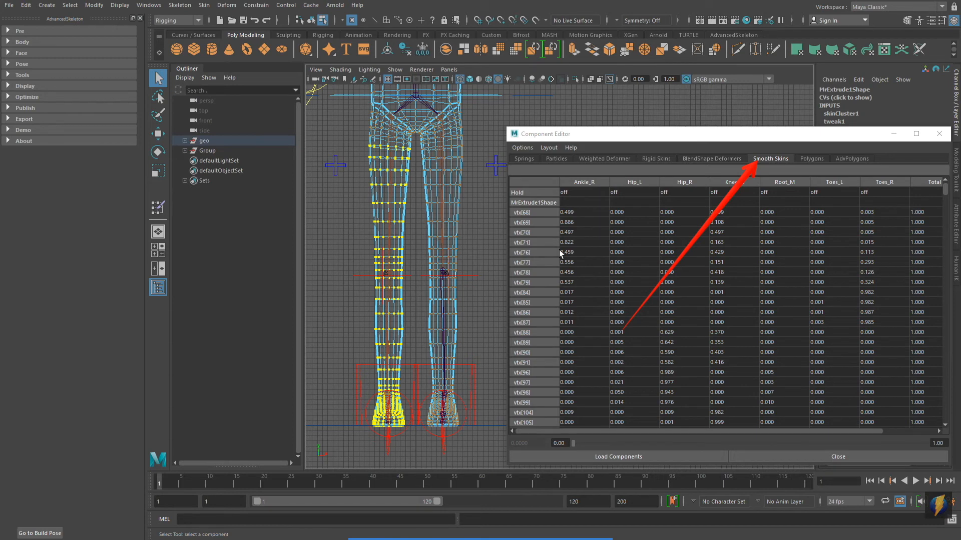
left_click(520, 148)
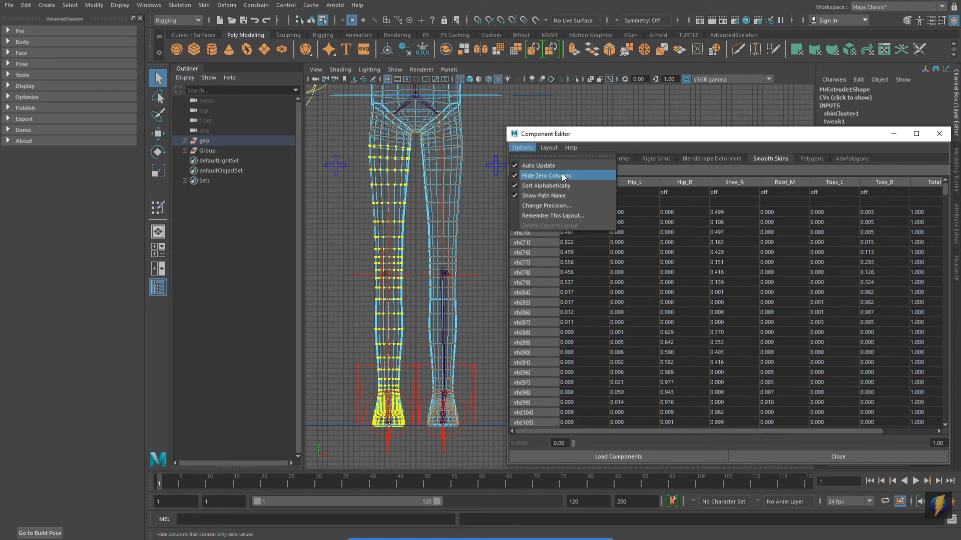
left_click(598, 135)
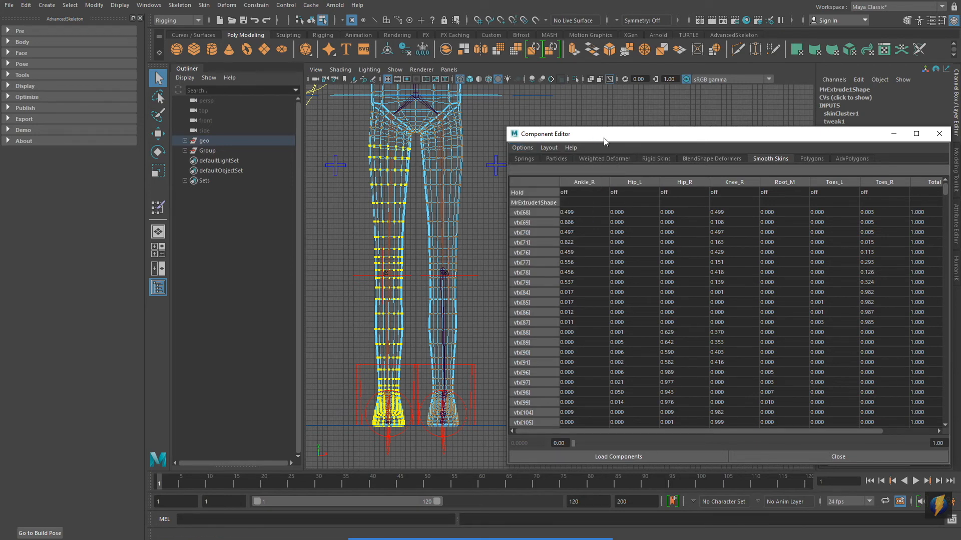
left_click_drag(666, 131, 645, 87)
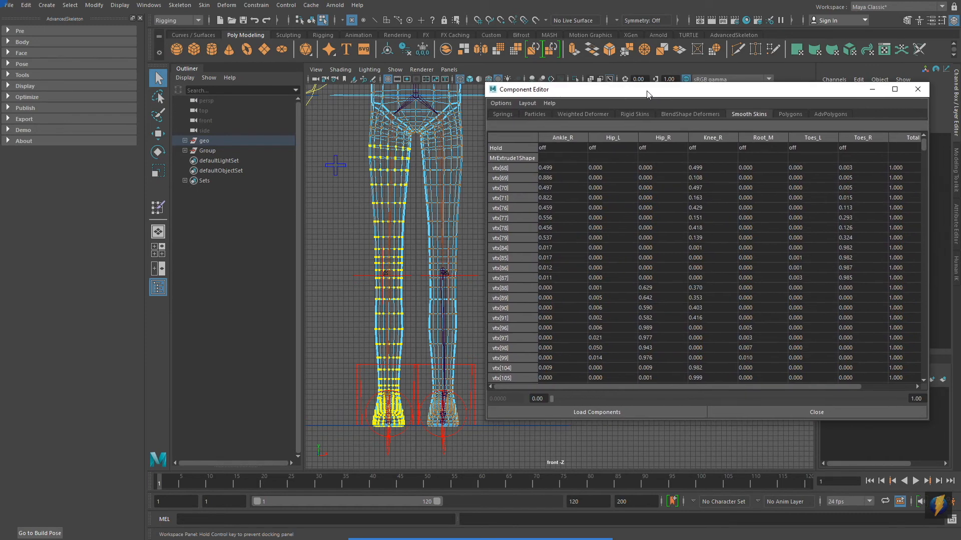
Step: Zero the Hip_L weights of all selected right leg vertices
left_click(602, 169)
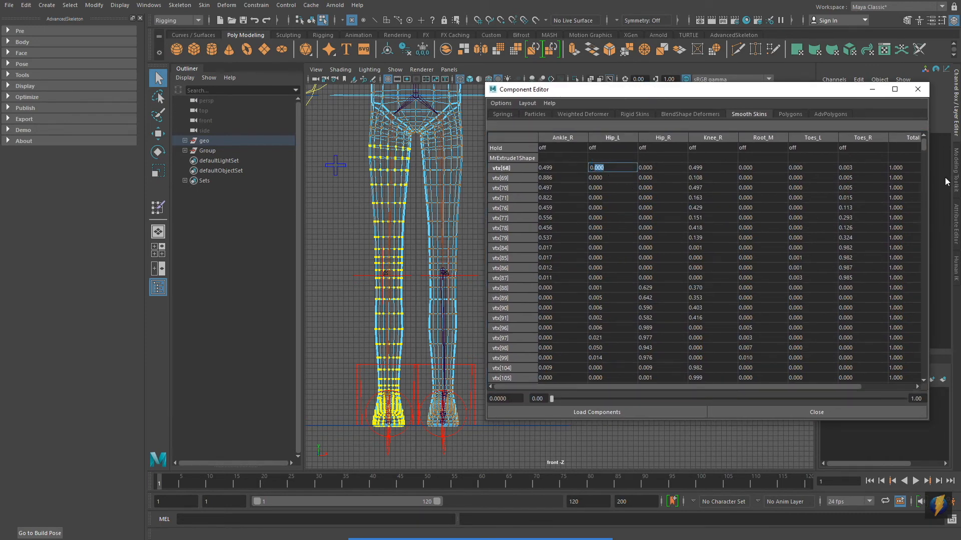
left_click_drag(922, 151, 924, 373)
left_click(611, 379, "shift")
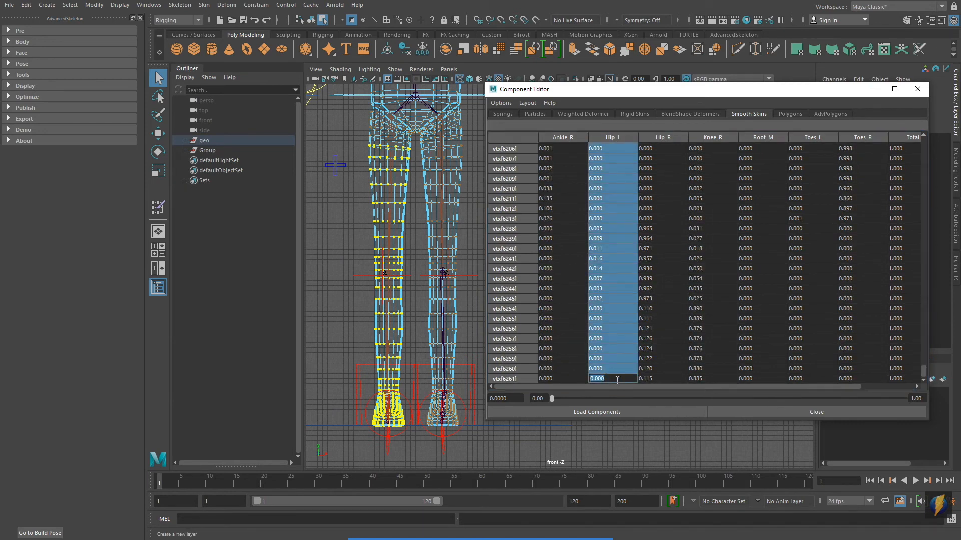
key("Return")
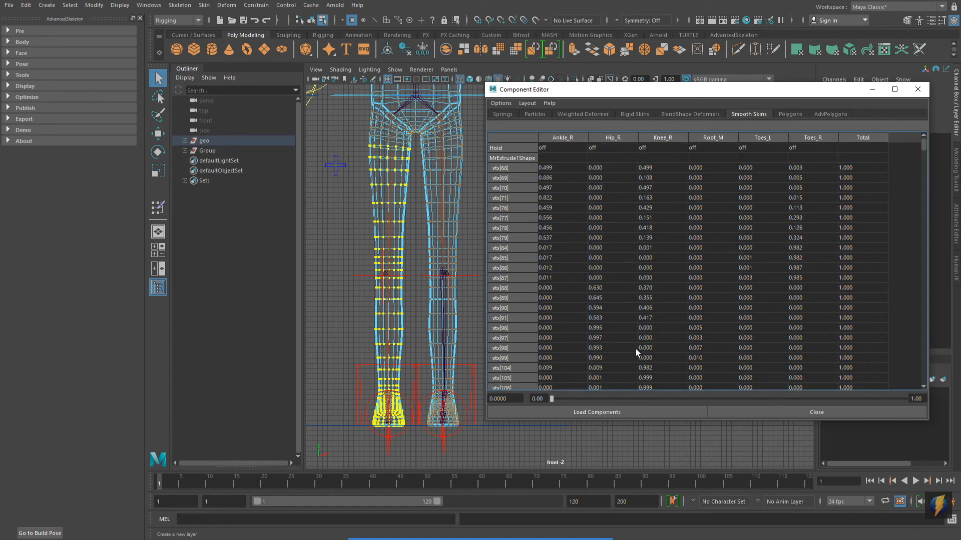
Step: Set the Toes_L weights of all listed vertices to 0 and close the Component Editor
left_click(757, 168)
left_click_drag(925, 148, 934, 393)
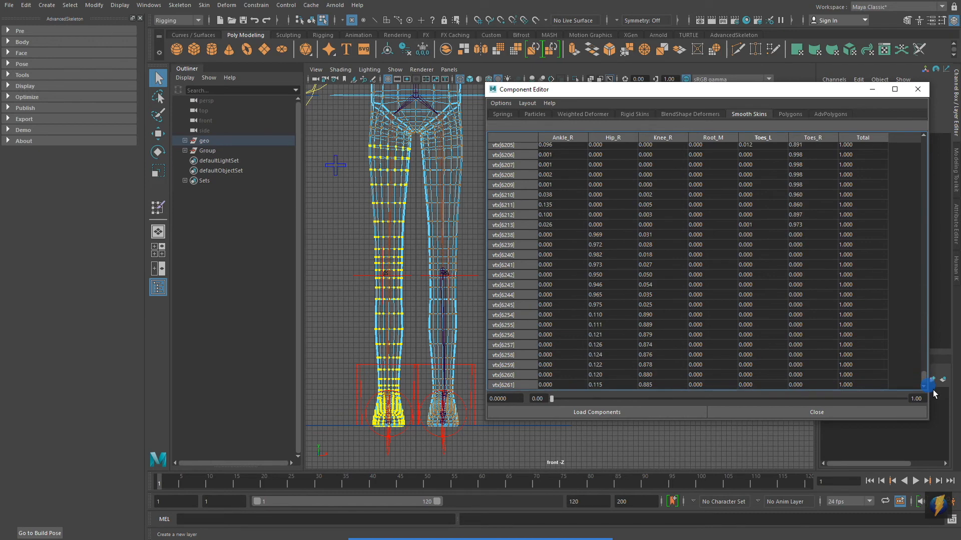
left_click(768, 386, "shift")
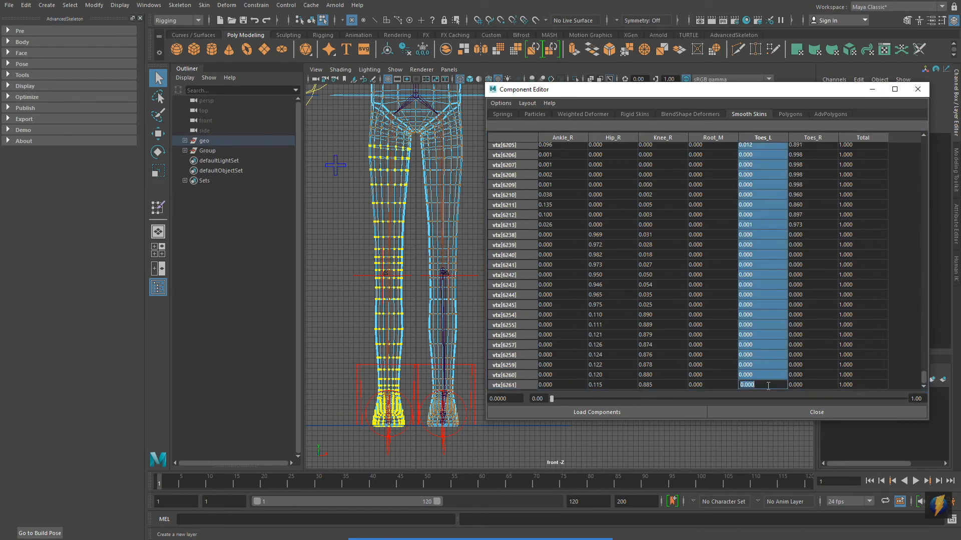
type("0")
key("Return")
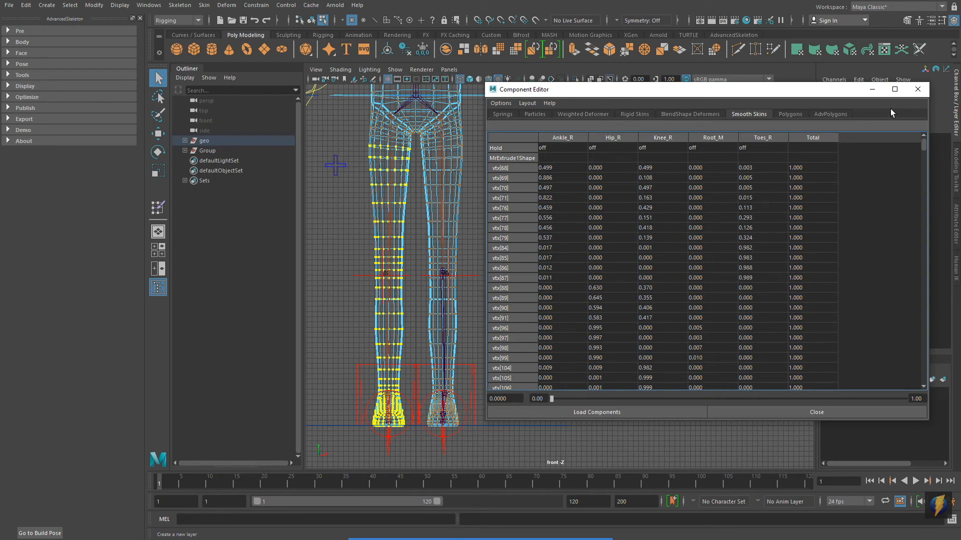
left_click(918, 90)
Step: Return to the perspective view of the lower legs and switch back to object selection
key("space")
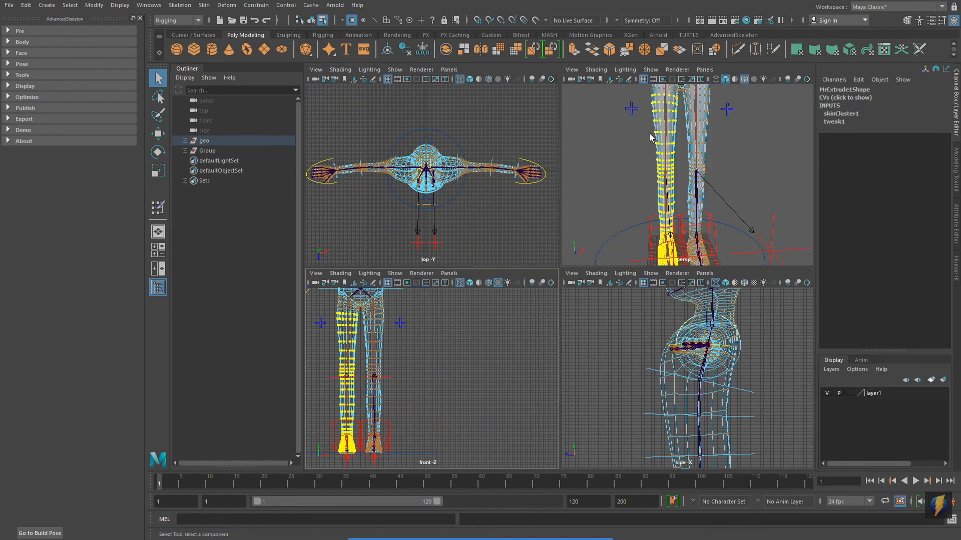
key("space")
key("f")
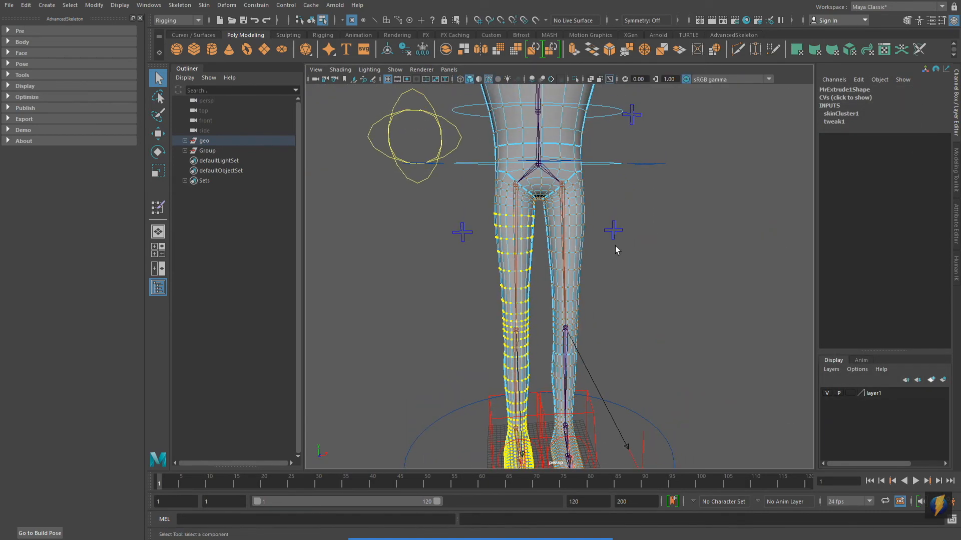
key("F8")
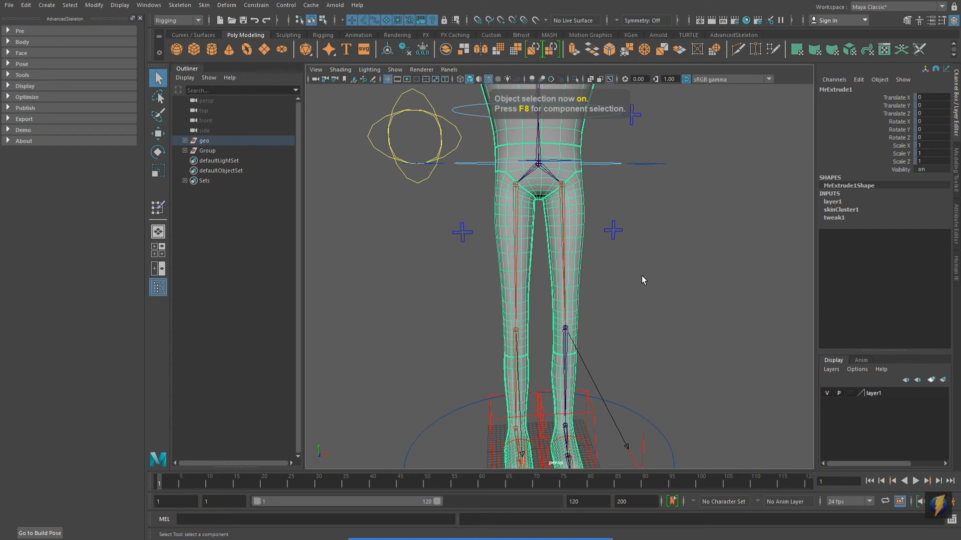
key("f")
middle_click_drag(650, 294, 638, 225, "alt")
right_click_drag(569, 260, 704, 240, "alt")
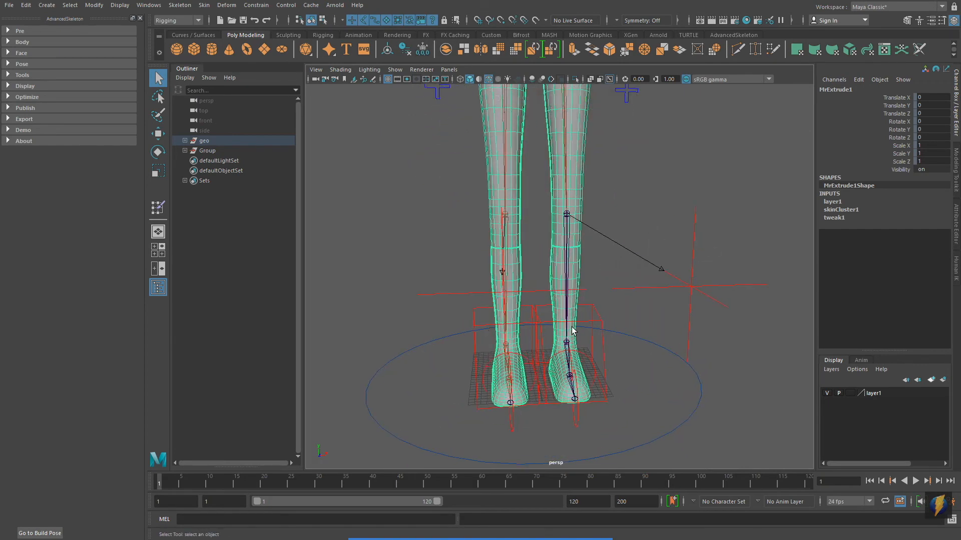
Step: Test the left leg's deformation by moving the IKLeg_L control outward and up, and undo the move
left_click(597, 325)
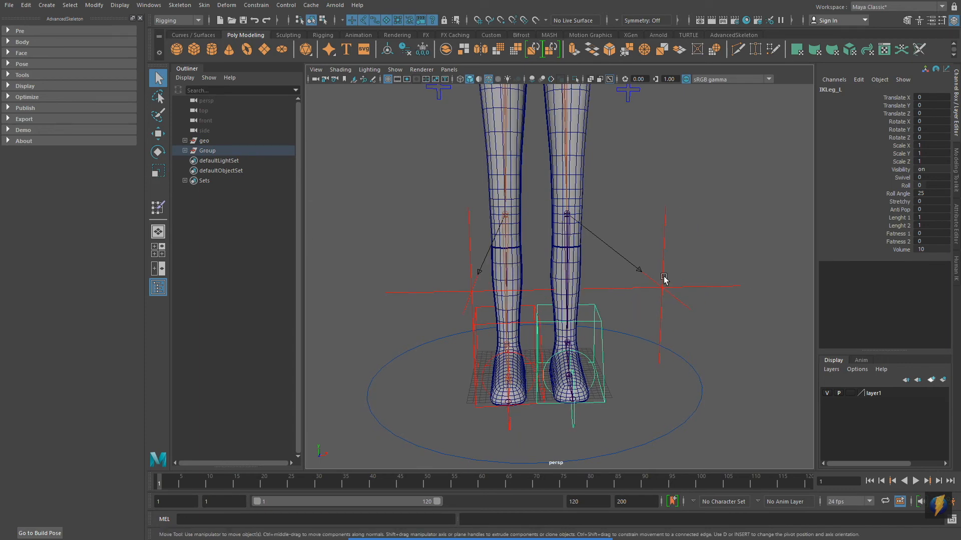
key("w")
middle_click_drag(657, 272, 633, 299, "alt")
left_click_drag(609, 304, 756, 193)
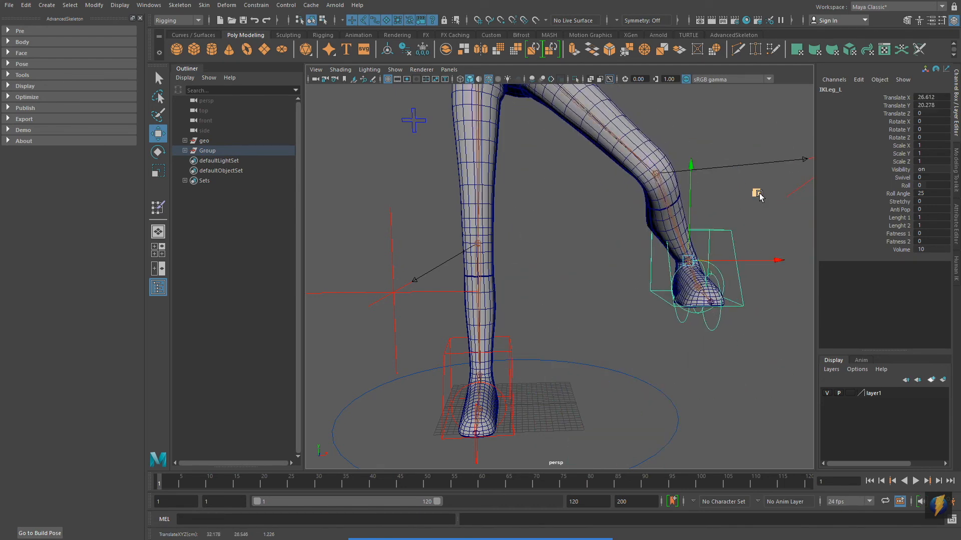
key("ctrl+z")
Step: Test the right leg's deformation by moving the IKLeg_R control outward and up, and undo the move
left_click(500, 345)
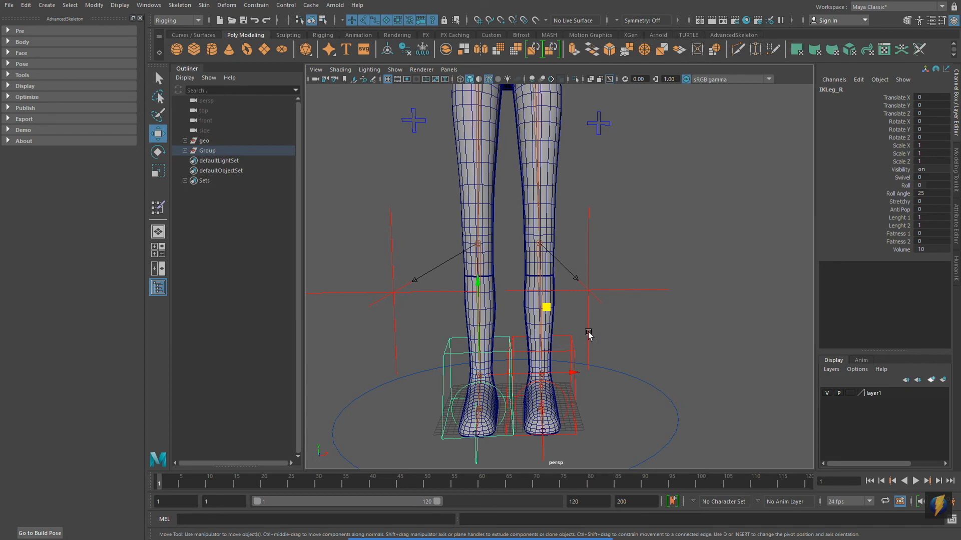
middle_click_drag(587, 332, 636, 327, "alt")
left_click_drag(591, 299, 375, 128)
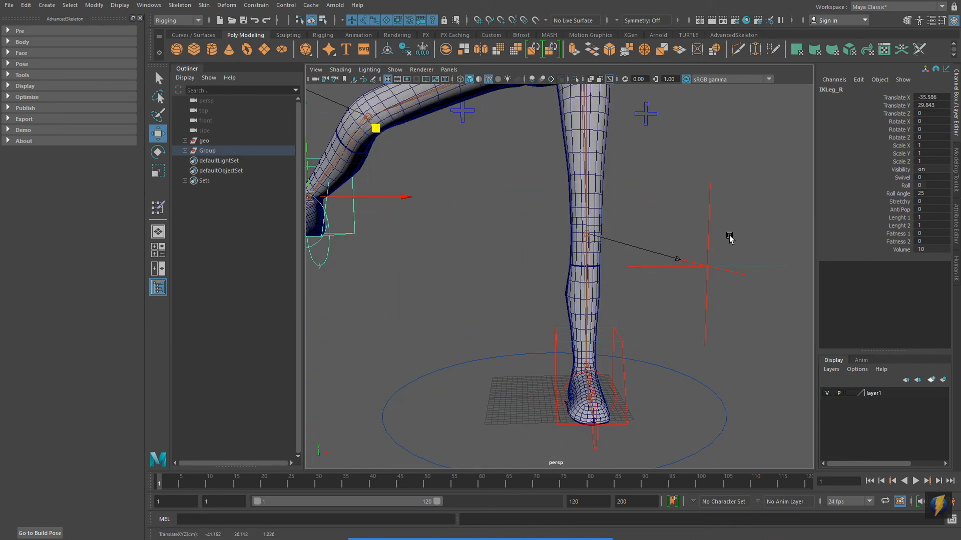
key("ctrl+z")
Step: Select the MrExtrude1 mesh and open the options for mirroring its skin weights
scroll(711, 247, "down", 5)
middle_click_drag(695, 208, 693, 329, "alt")
scroll(649, 281, "down", 3)
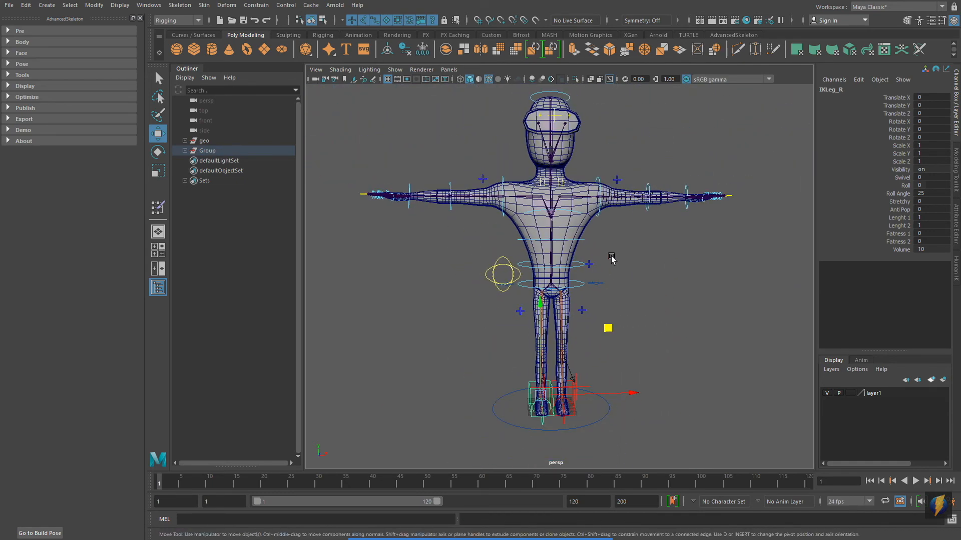
left_click(586, 230)
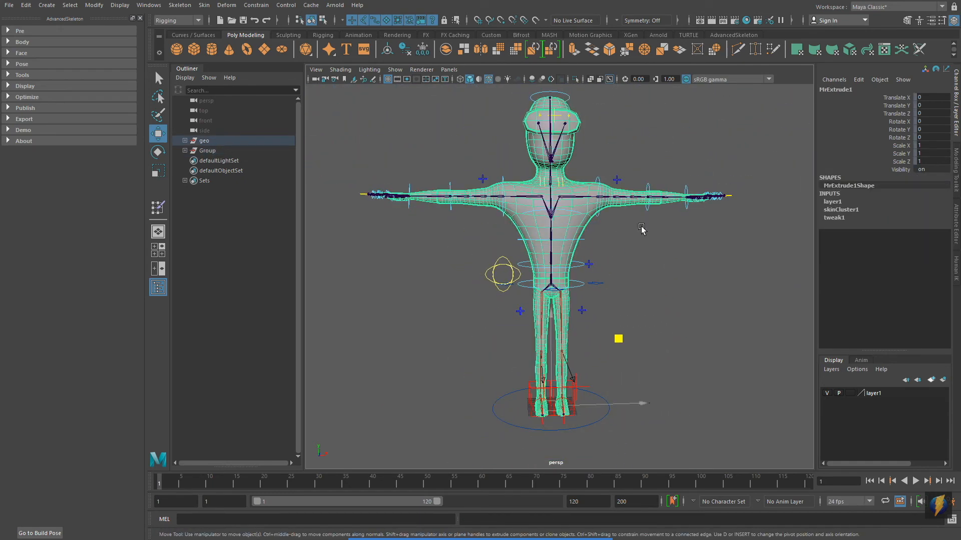
mouse_move(405, 312)
left_mouse_down()
mouse_move(225, 27)
mouse_move(205, 12)
left_mouse_up()
left_click(204, 6)
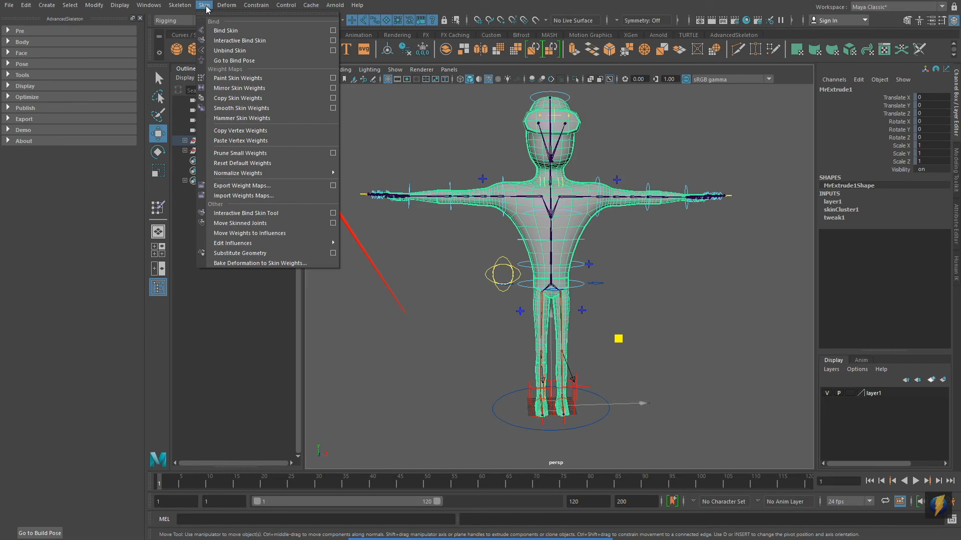
left_click(333, 88)
left_click_drag(727, 149, 823, 233)
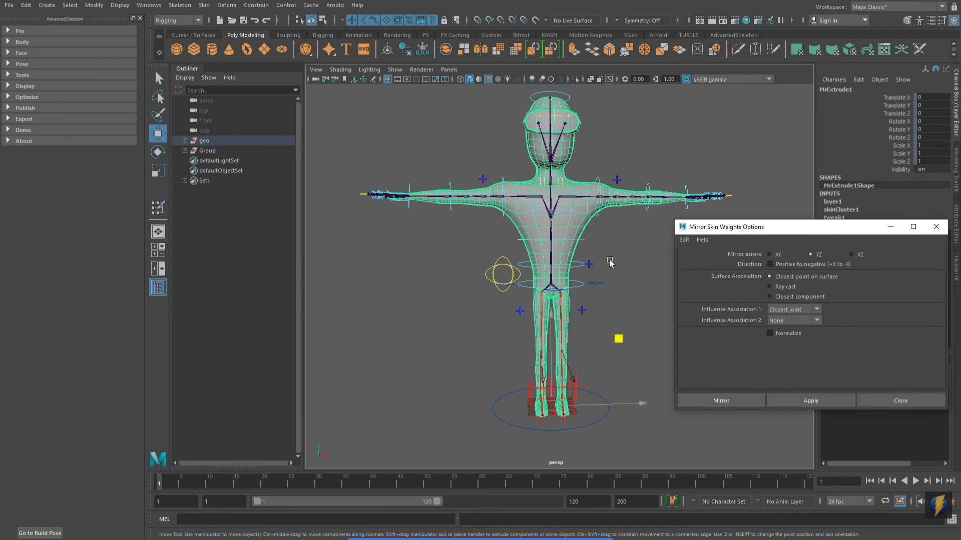
Step: Reset the Mirror Skin Weights options to their defaults
middle_click_drag(610, 263, 559, 240, "alt")
left_click(684, 242)
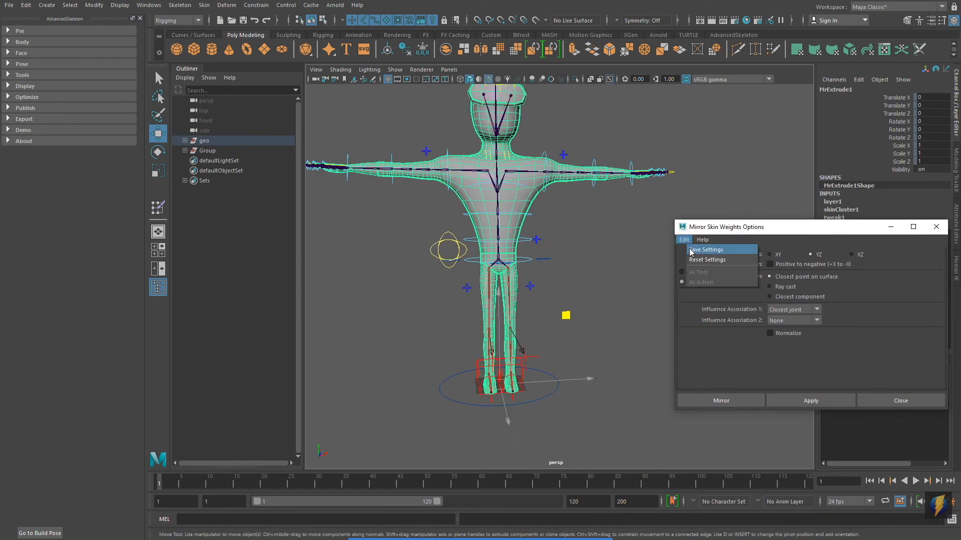
left_click(707, 259)
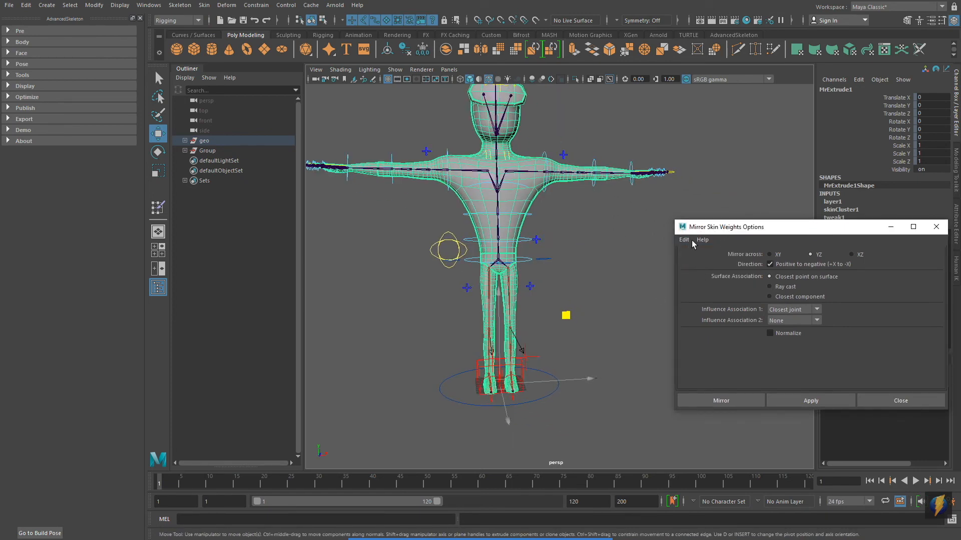
left_click(511, 529)
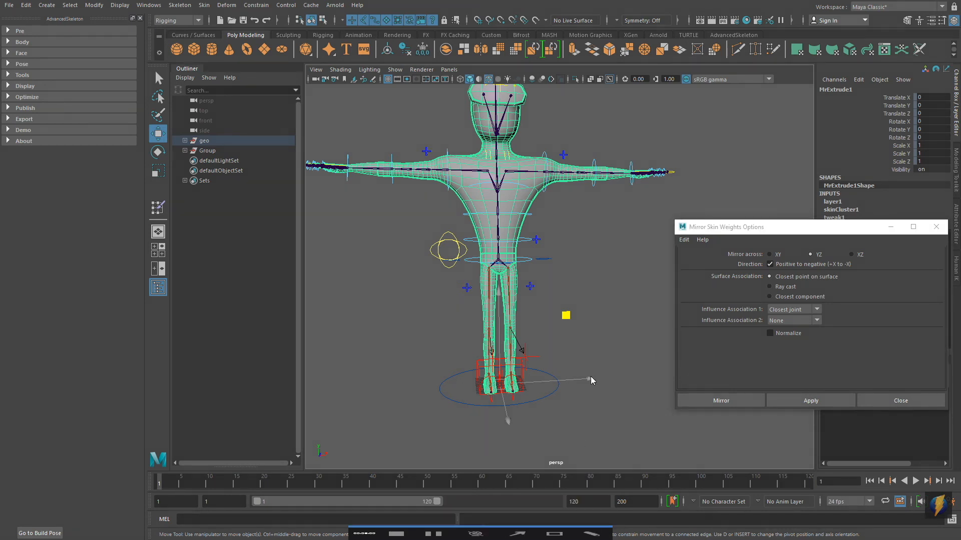
mouse_move(523, 422)
left_mouse_down()
mouse_move(720, 291)
mouse_move(735, 264)
left_mouse_up()
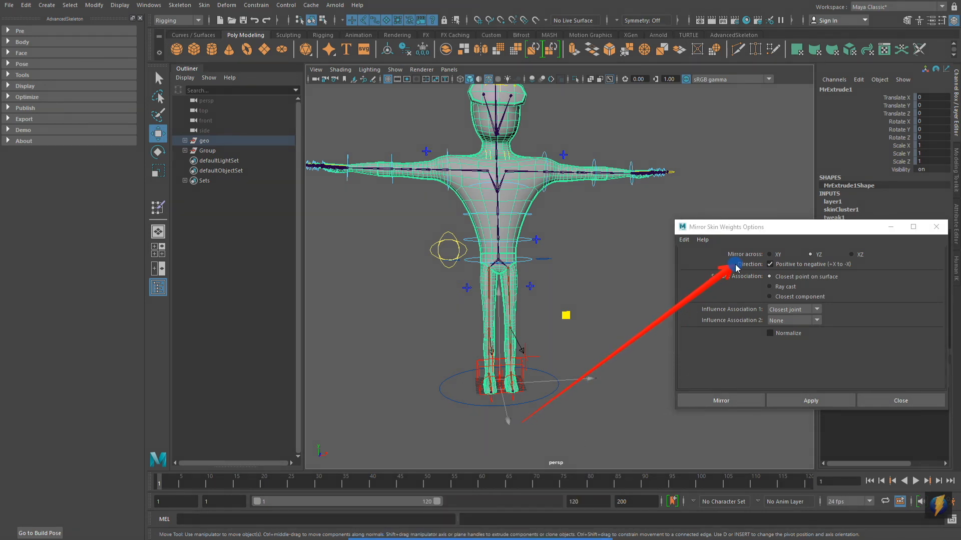
Step: Mirror the MrExtrude1 skin weights across YZ with Positive to negative turned off, and close the Mirror Skin Weights options
left_click(770, 265)
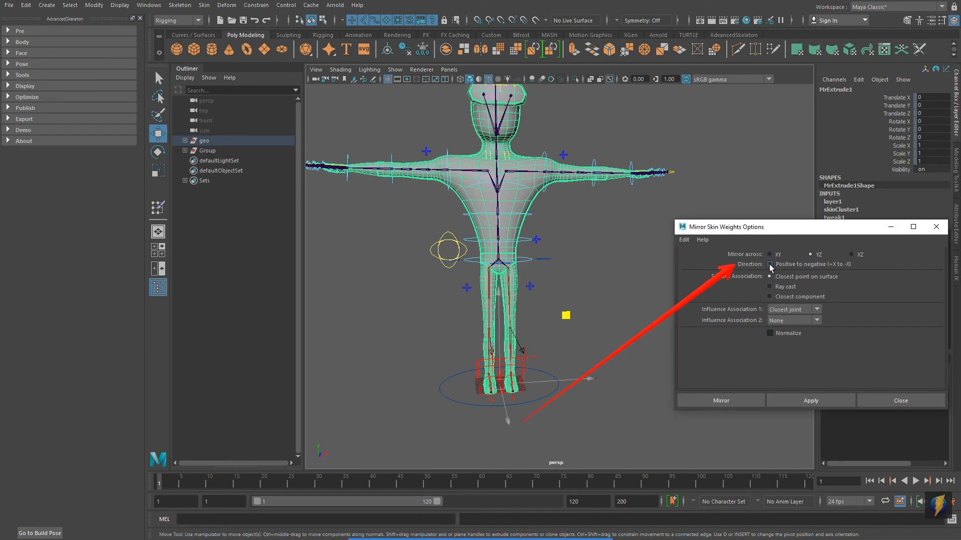
left_click(479, 525)
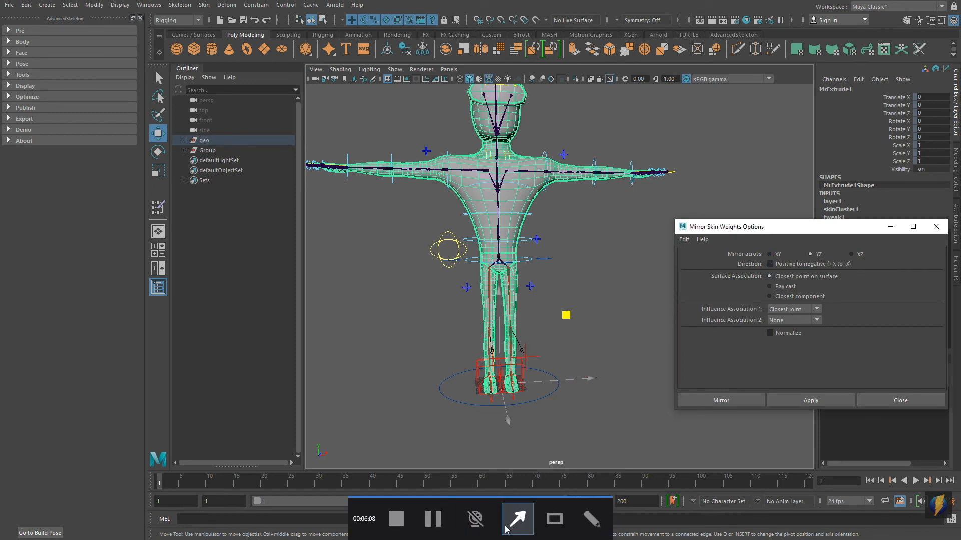
mouse_move(746, 156)
left_mouse_down()
mouse_move(799, 214)
mouse_move(809, 253)
left_mouse_up()
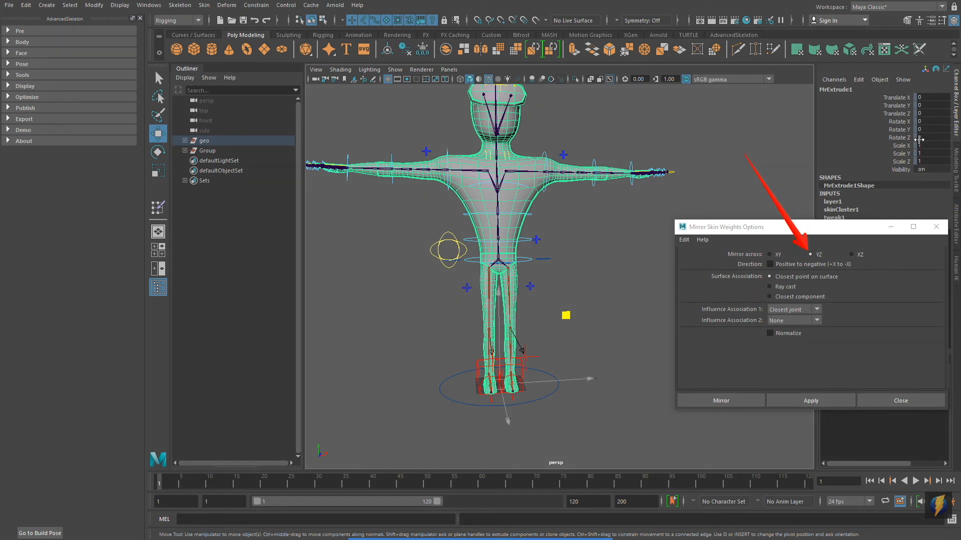
left_click(801, 402)
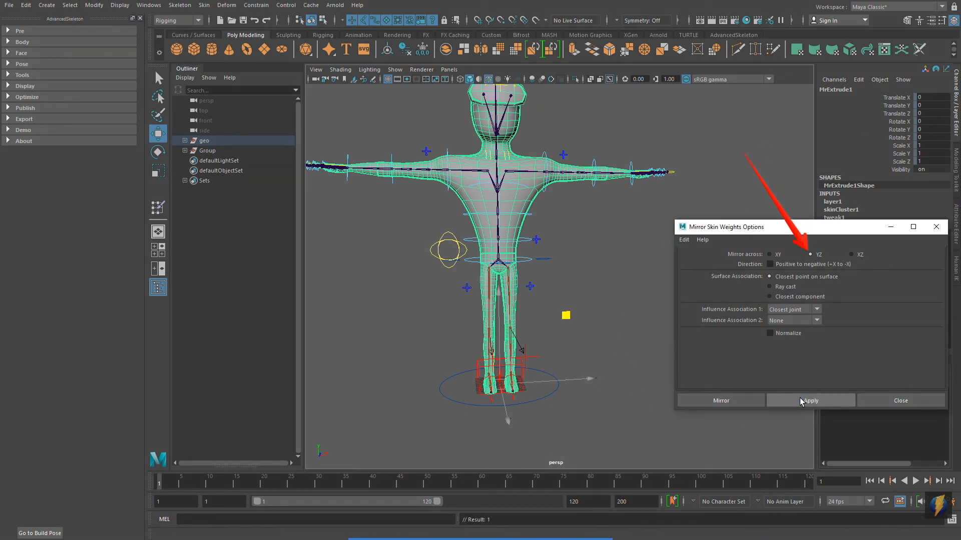
left_click(901, 401)
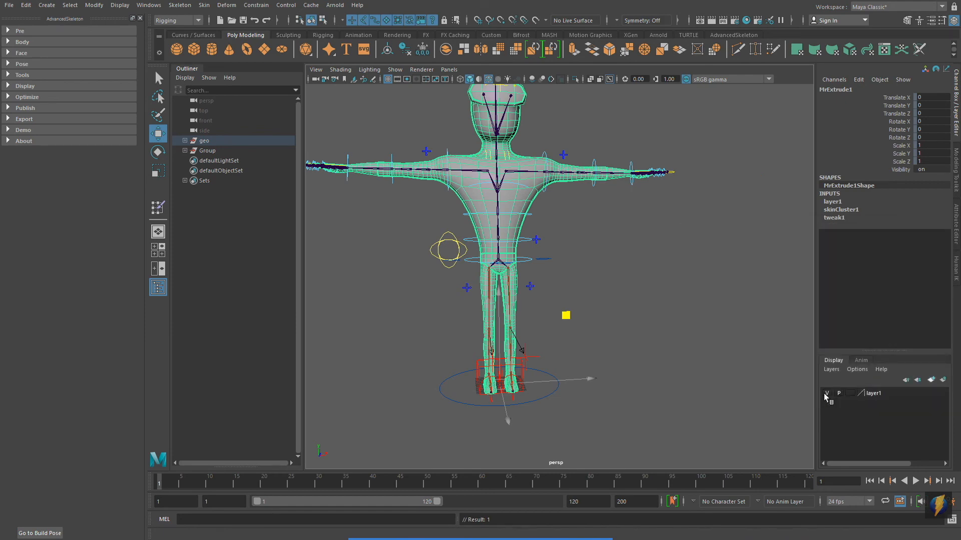
Step: Test the mirrored leg weights by moving the IKLeg_R control outward and up, undoing it, and moving the left leg control
left_click_drag(530, 368, 523, 360, "alt")
right_click_drag(522, 360, 619, 360, "alt")
middle_click_drag(619, 360, 675, 280, "alt")
left_click(675, 281)
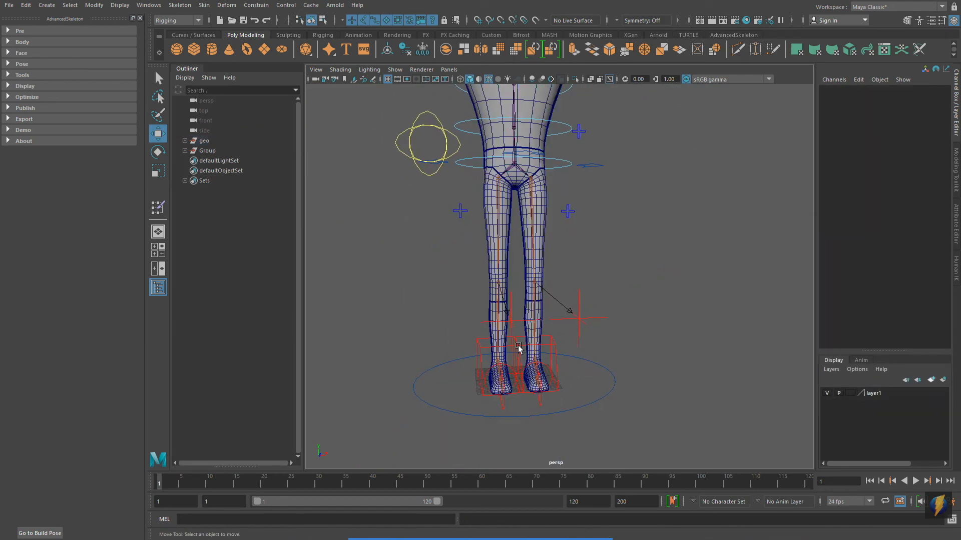
left_click(485, 349)
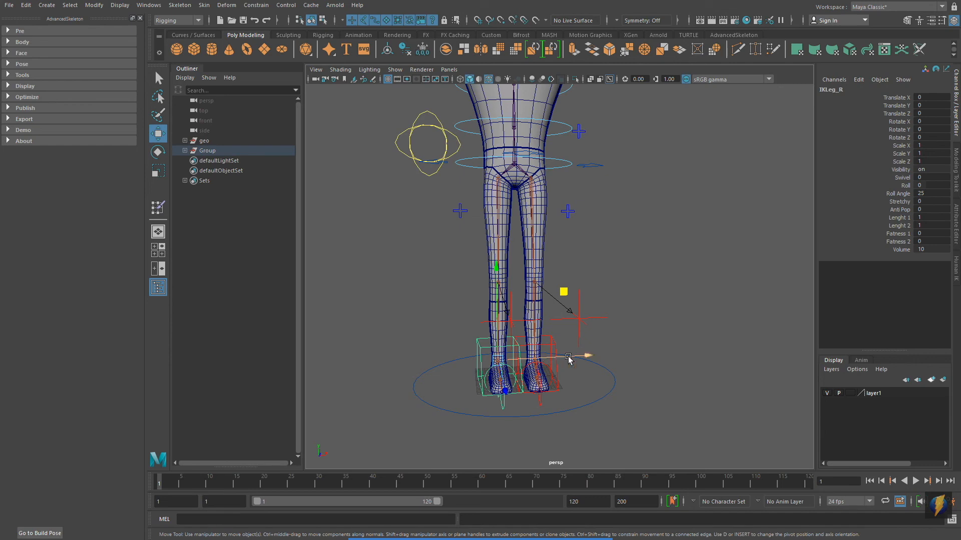
left_click_drag(580, 355, 438, 202)
key("ctrl+z")
left_click(553, 345)
left_click_drag(595, 305, 570, 184)
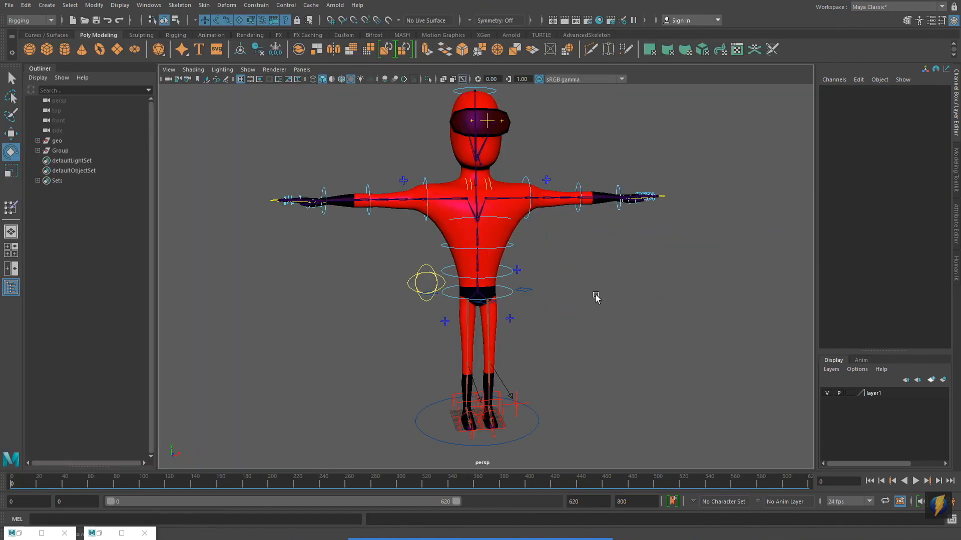
Step: Play the character's test animation from a front three-quarter view to examine the deformation, and stop playback
middle_click_drag(597, 293, 593, 297, "alt")
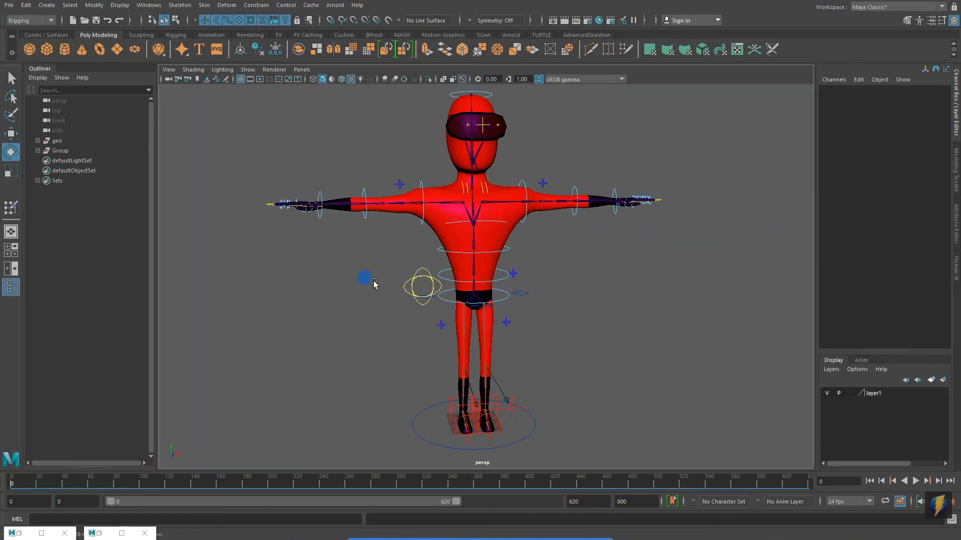
left_click_drag(373, 283, 588, 296, "alt")
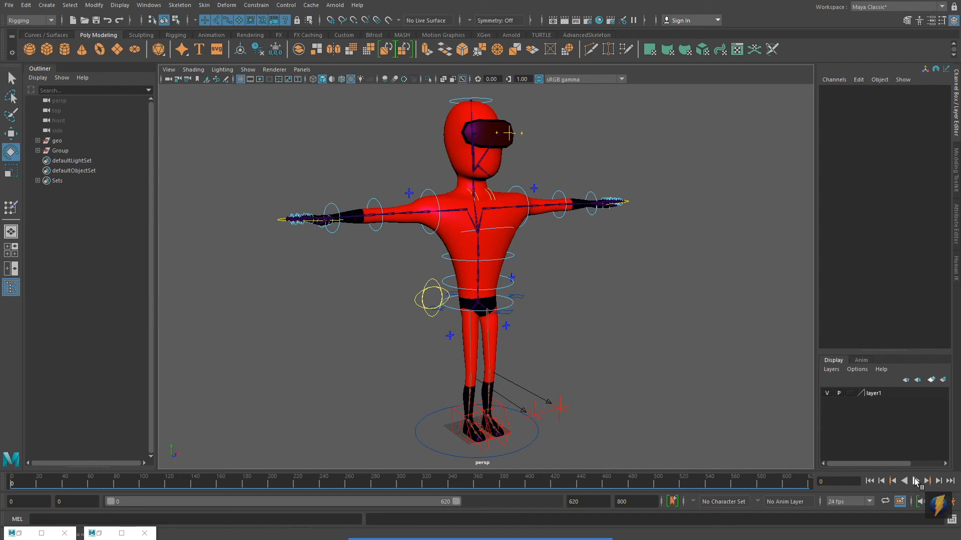
left_click(916, 481)
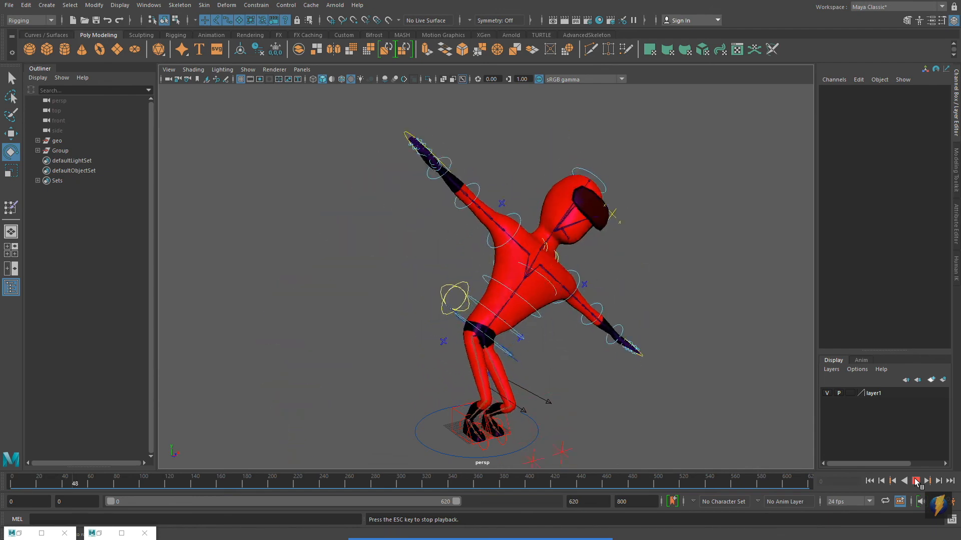
left_click(915, 480)
Step: Turn off selection for all object types and enable it for curves only
mouse_move(515, 531)
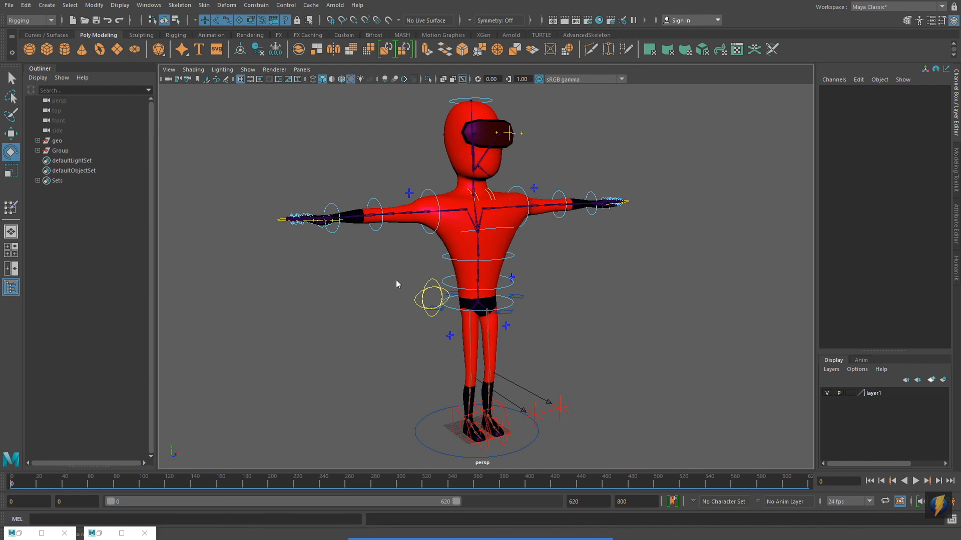
mouse_move(271, 345)
left_mouse_down()
mouse_move(200, 25)
mouse_move(287, 26)
left_mouse_up()
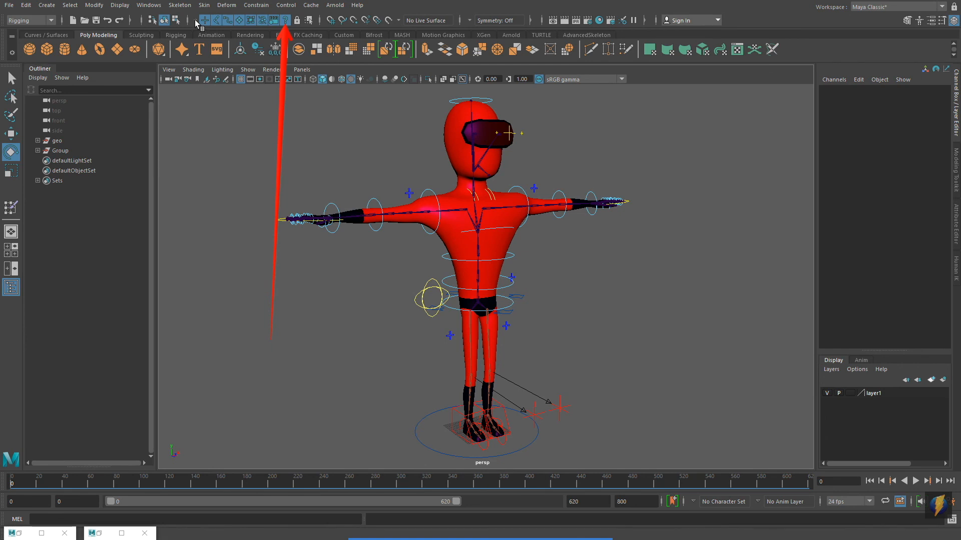
left_click(195, 20)
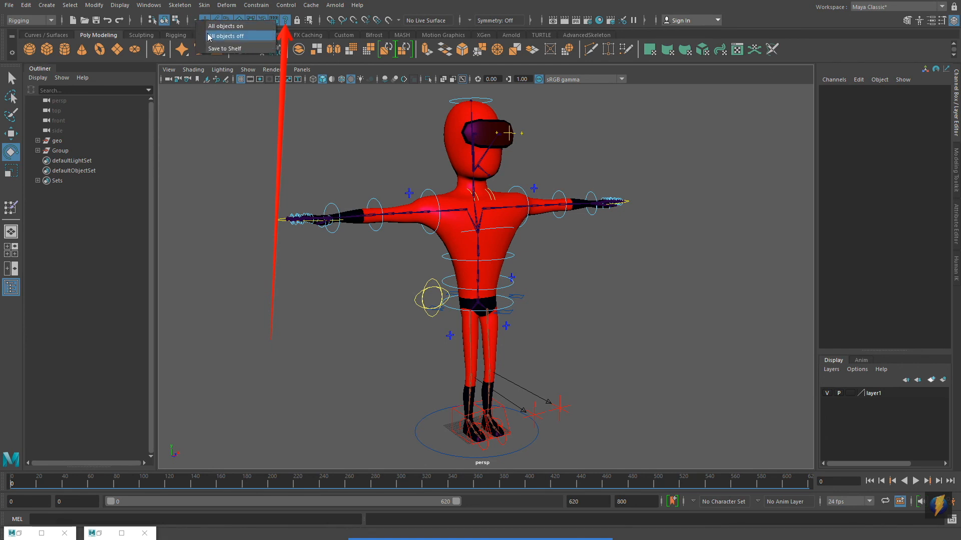
left_click(225, 36)
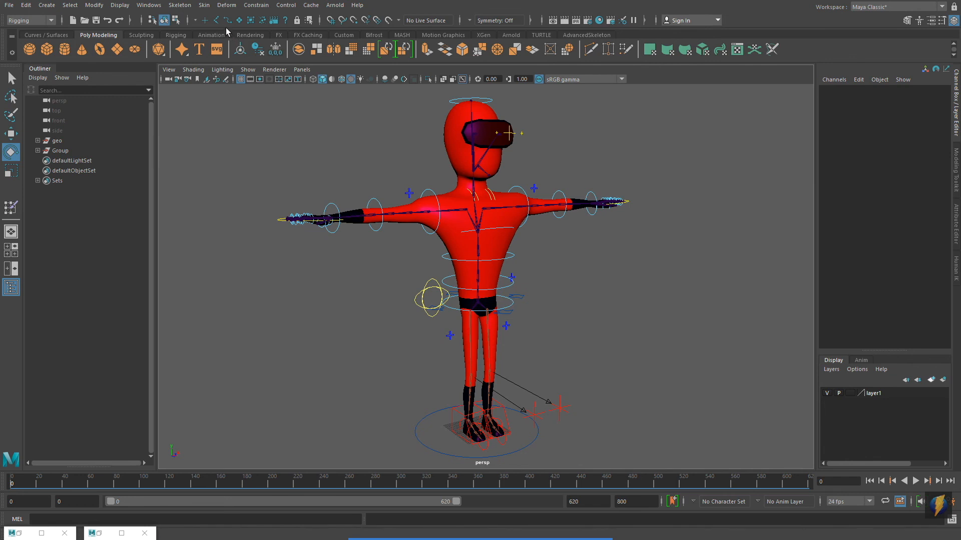
mouse_move(480, 538)
left_click(515, 519)
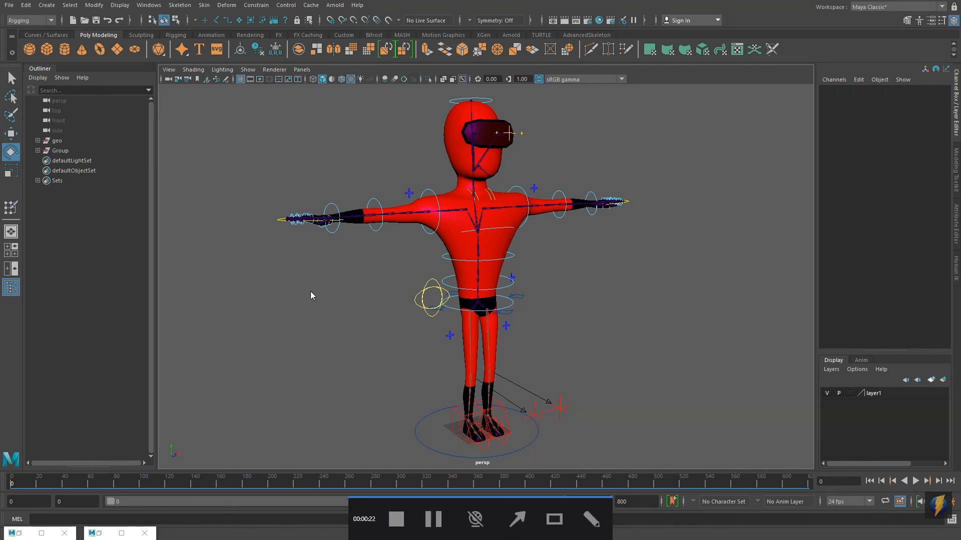
mouse_move(264, 314)
left_mouse_down()
mouse_move(253, 67)
mouse_move(230, 29)
left_mouse_up()
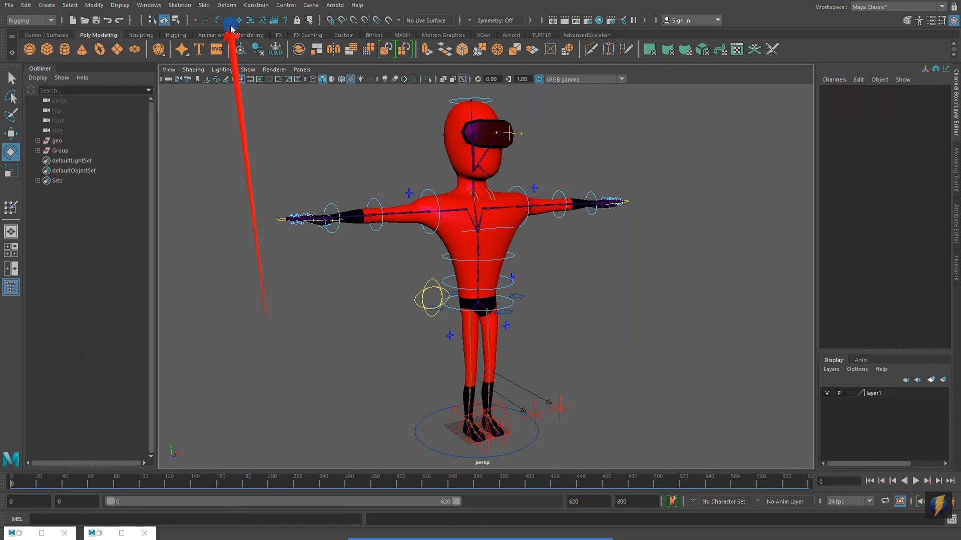
left_click(228, 21)
Step: Test selecting the FK arm controls, rotate FKShoulder_R about 80 degrees in Y to lower the arm, and undo the rotation
left_click(435, 195)
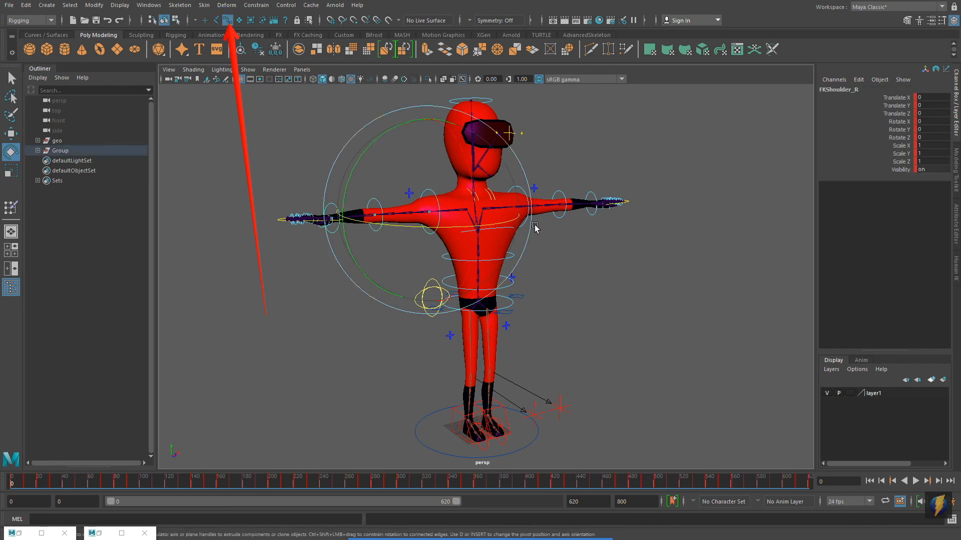
left_click(559, 196)
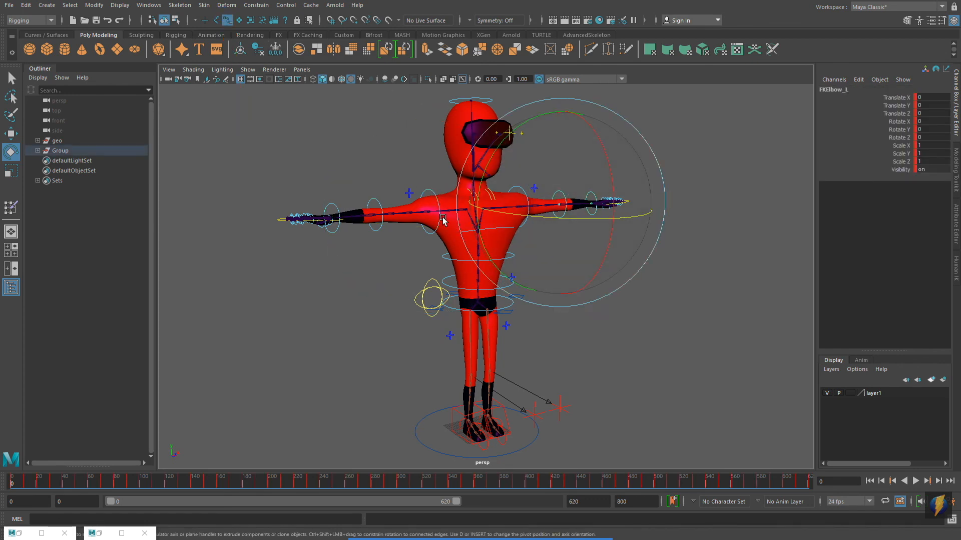
left_click(425, 192)
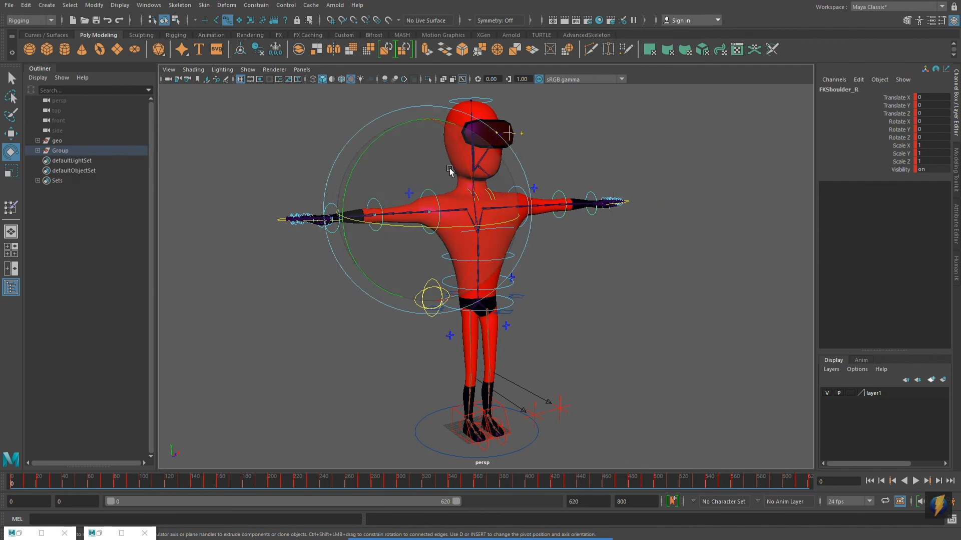
left_click_drag(416, 121, 590, 236)
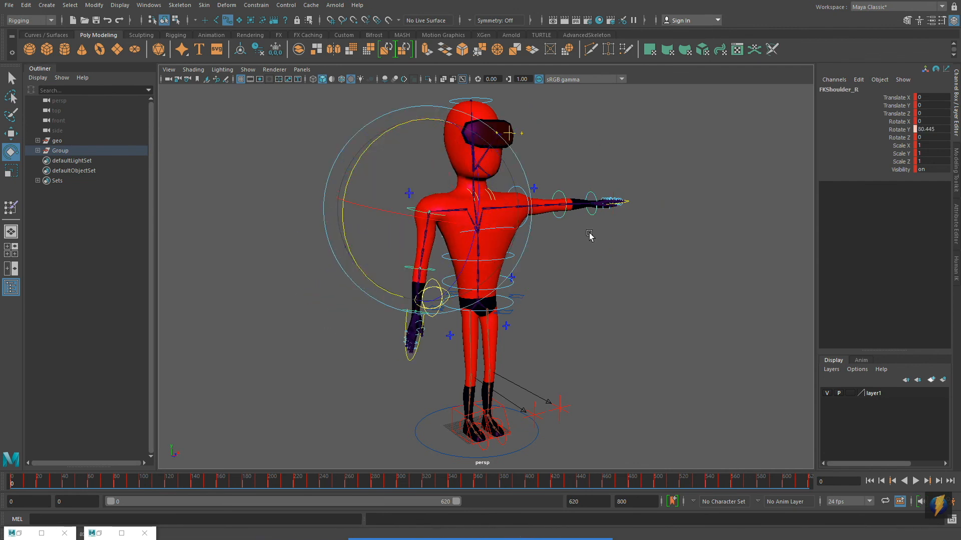
key("ctrl+z")
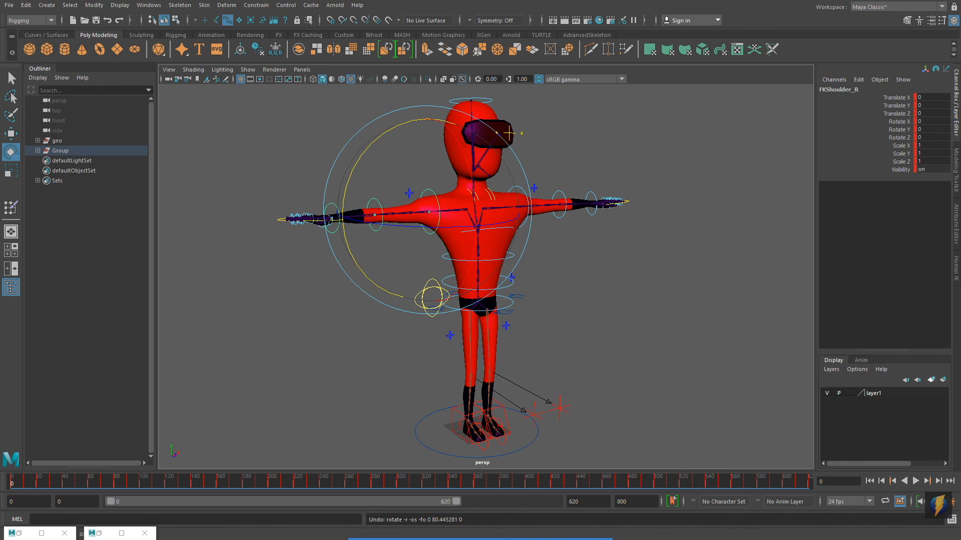
Step: Hide the joints in the perspective viewport and clear the selection
mouse_move(503, 534)
left_click_drag(273, 389, 249, 76)
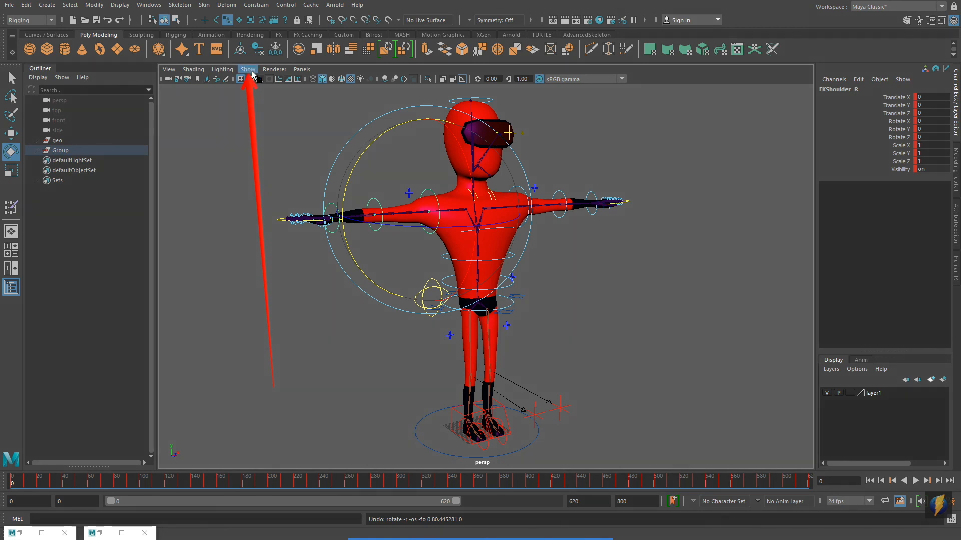
left_click(250, 71)
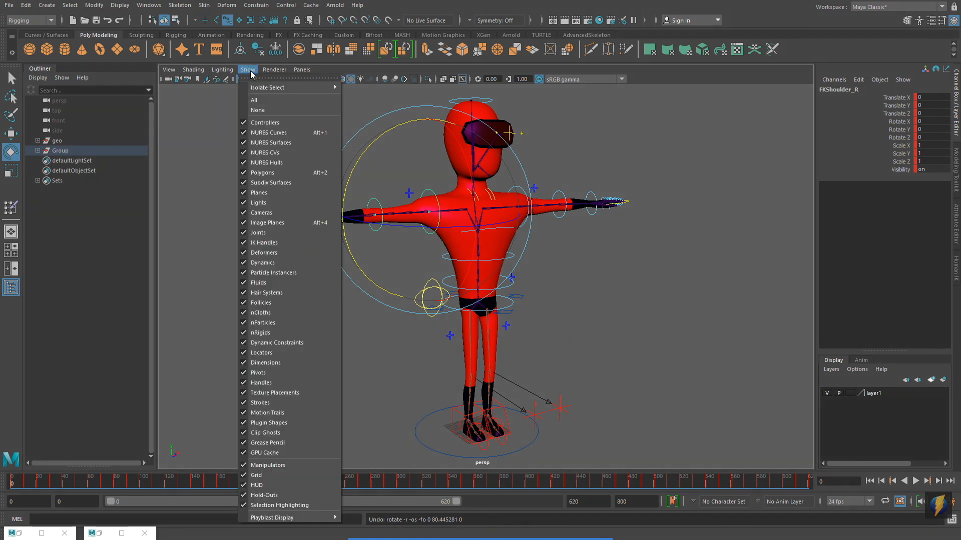
left_click(258, 232)
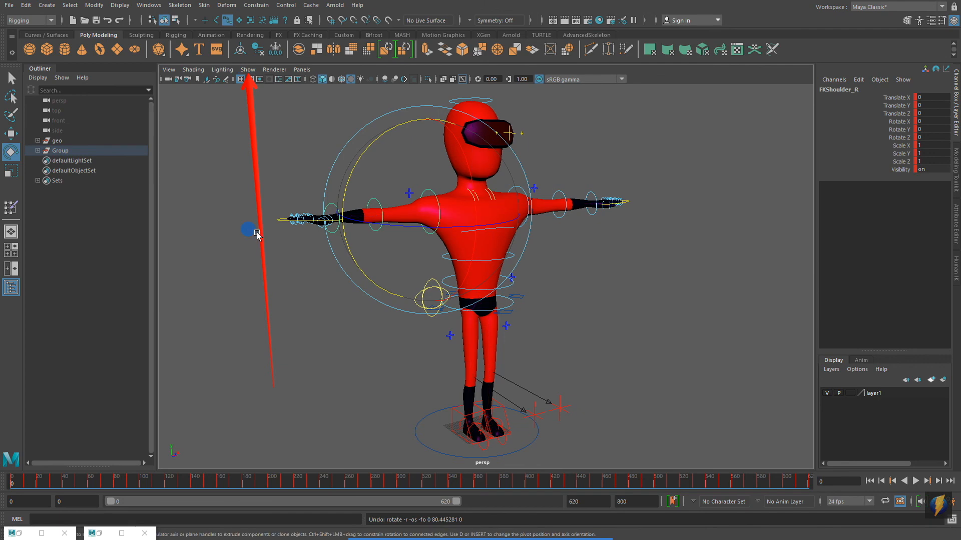
left_click(616, 325)
Step: Select the RootX_M control at the hips and move it down and sideways to test the body's motion
left_click_drag(654, 339, 537, 316, "alt")
left_click(521, 299)
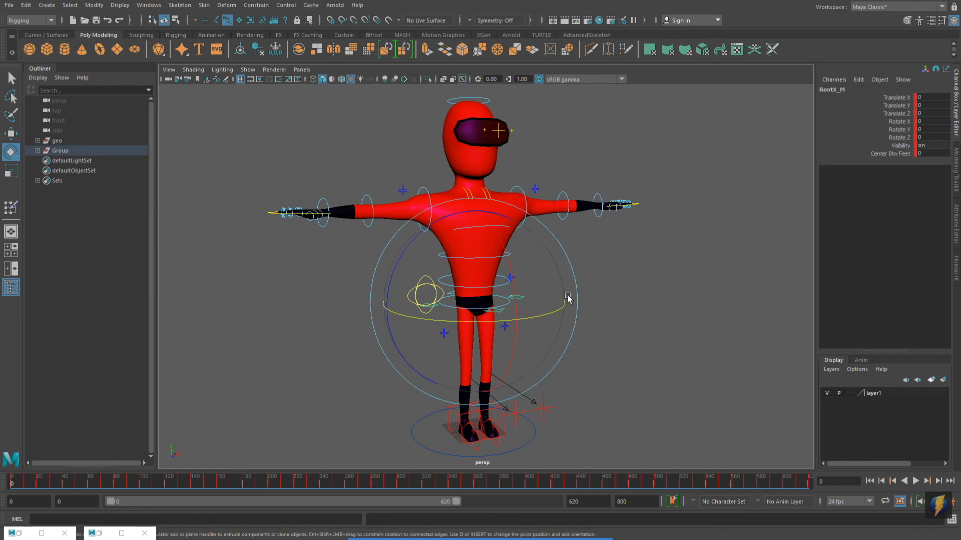
key("w")
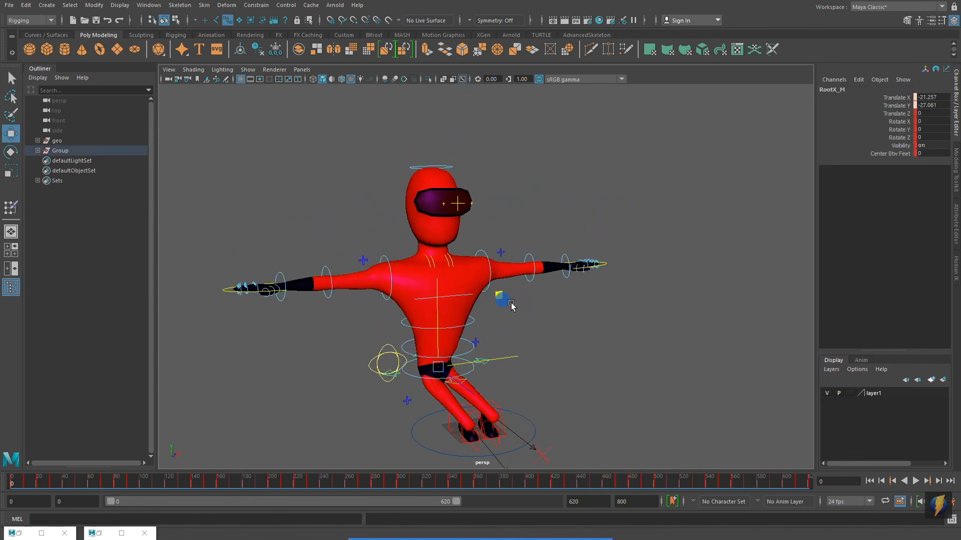